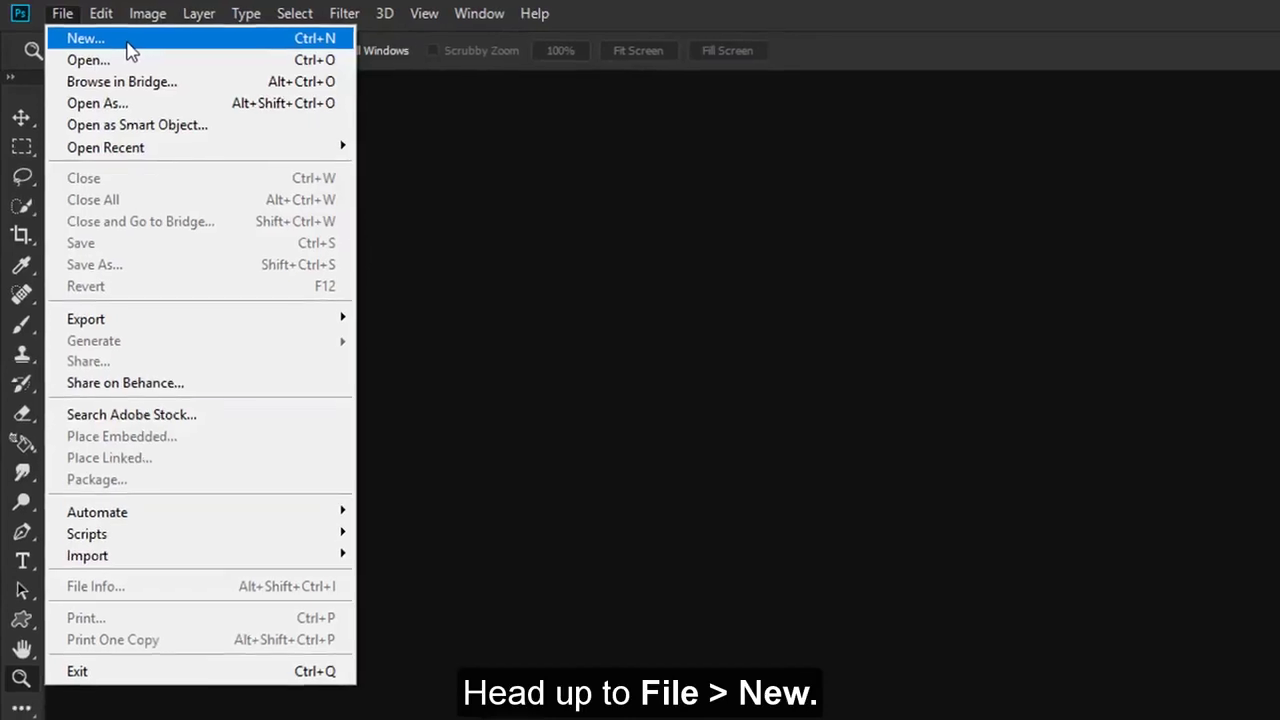
Step: Create a new 1280 x 720 pixel document at 72 pixels/inch with a custom off-black 070707 background
{"action": "left_click", "coordinate": [129, 43]}
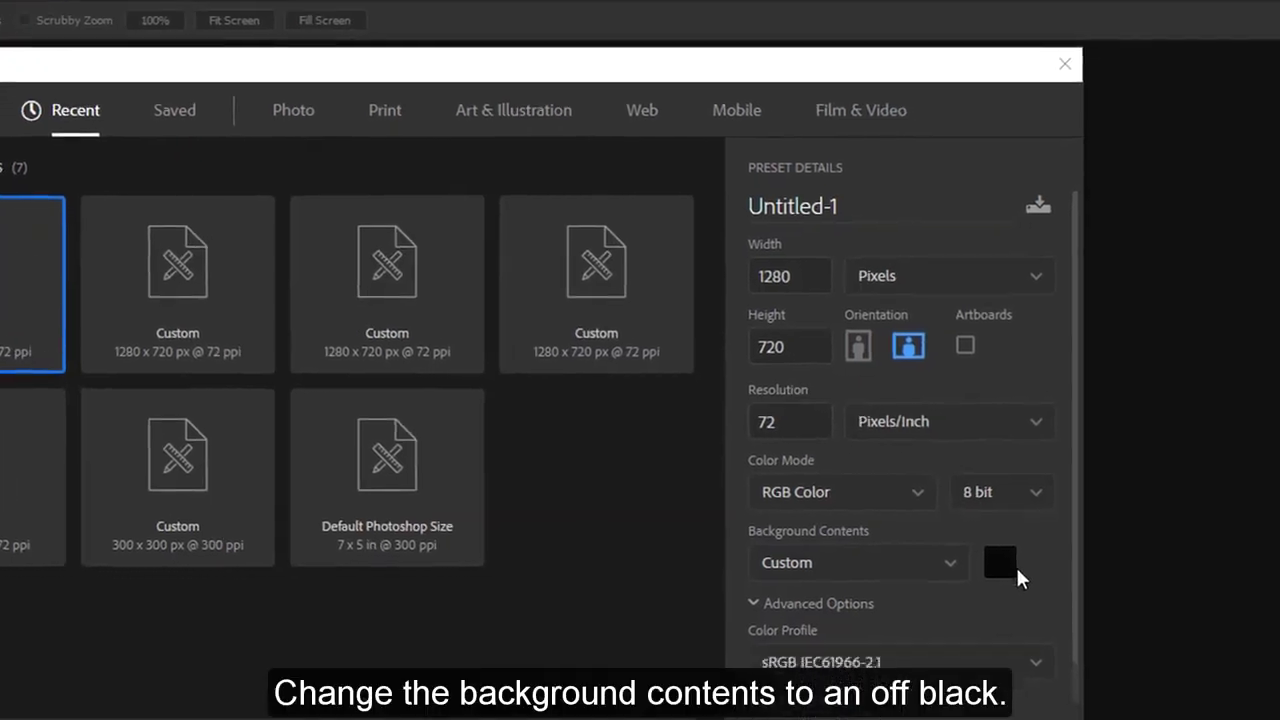
{"action": "left_click", "coordinate": [1000, 563]}
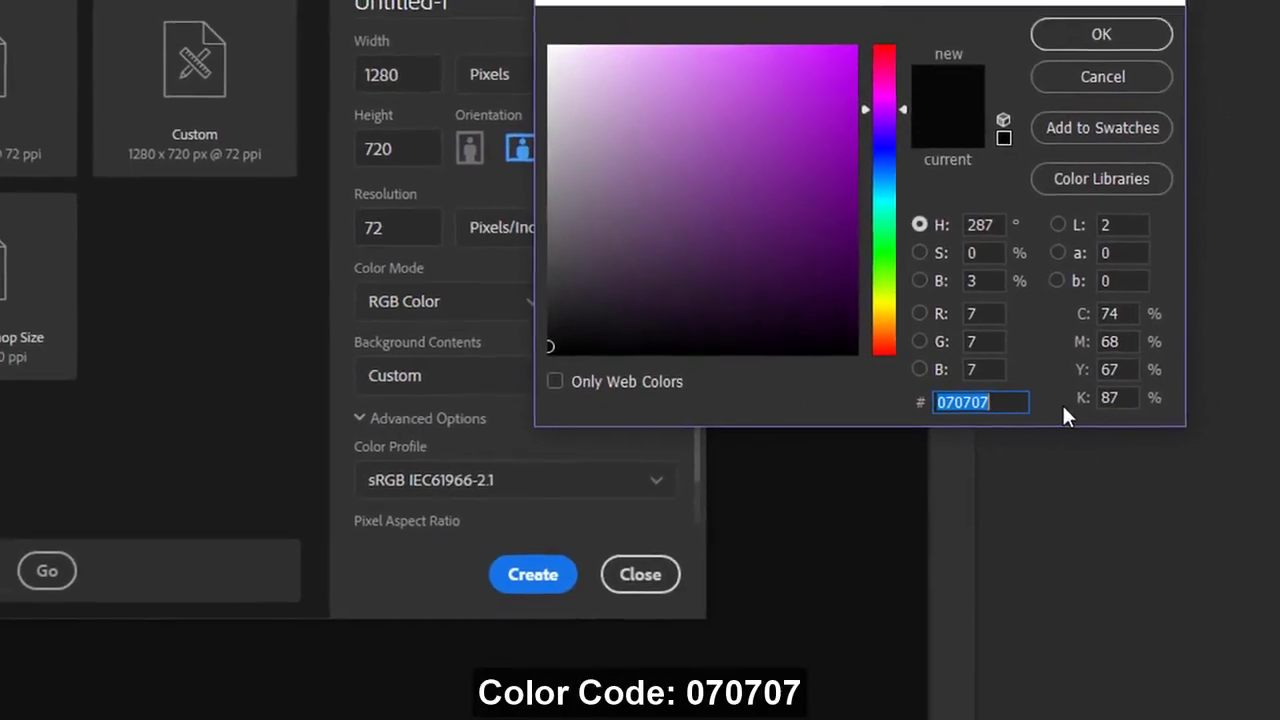
{"action": "left_click", "coordinate": [1128, 35]}
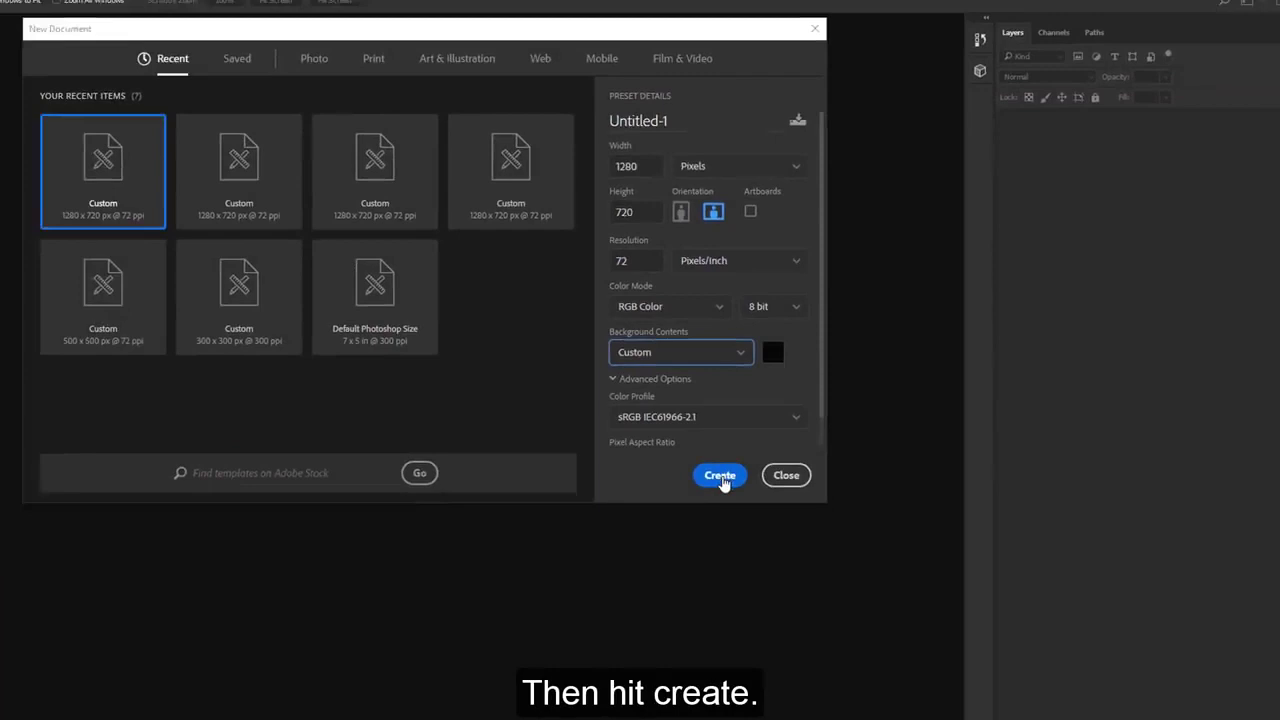
{"action": "left_click", "coordinate": [498, 584]}
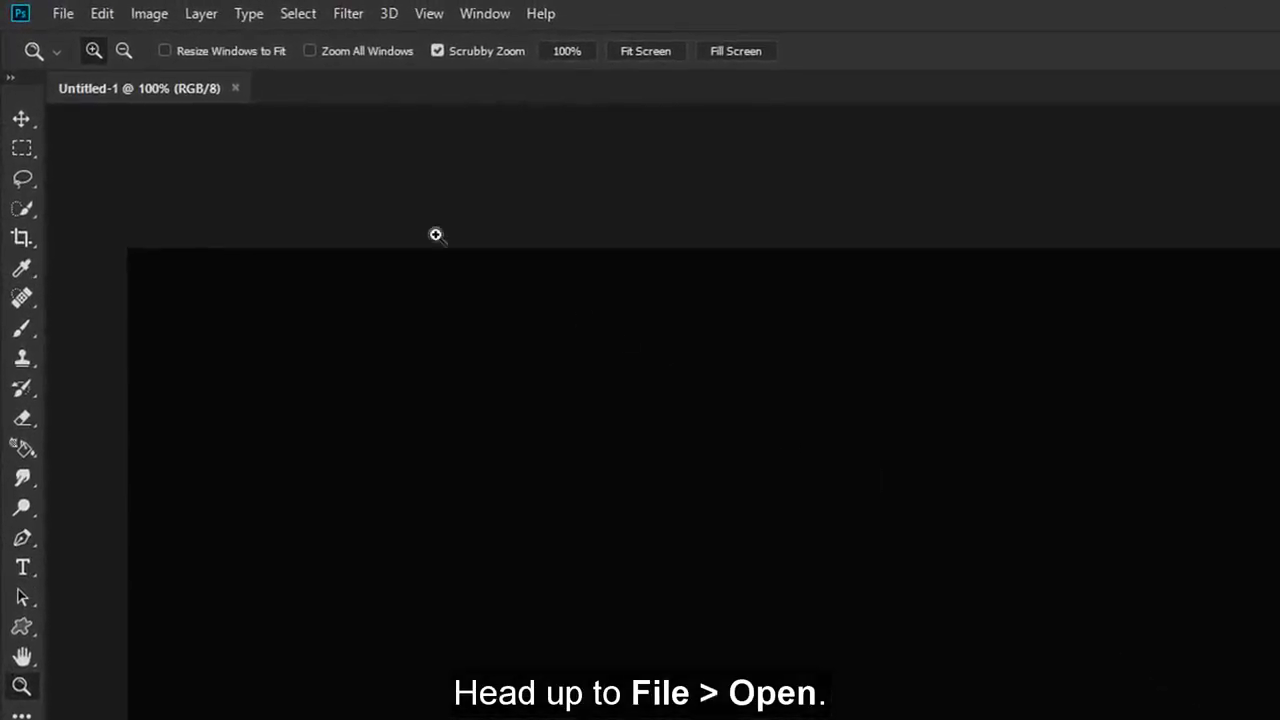
Step: Open the abstract-1850424_1920 metal texture image and bring it into the Untitled-1 document as a layer covering the canvas
{"action": "left_click", "coordinate": [62, 13]}
{"action": "left_click", "coordinate": [80, 55]}
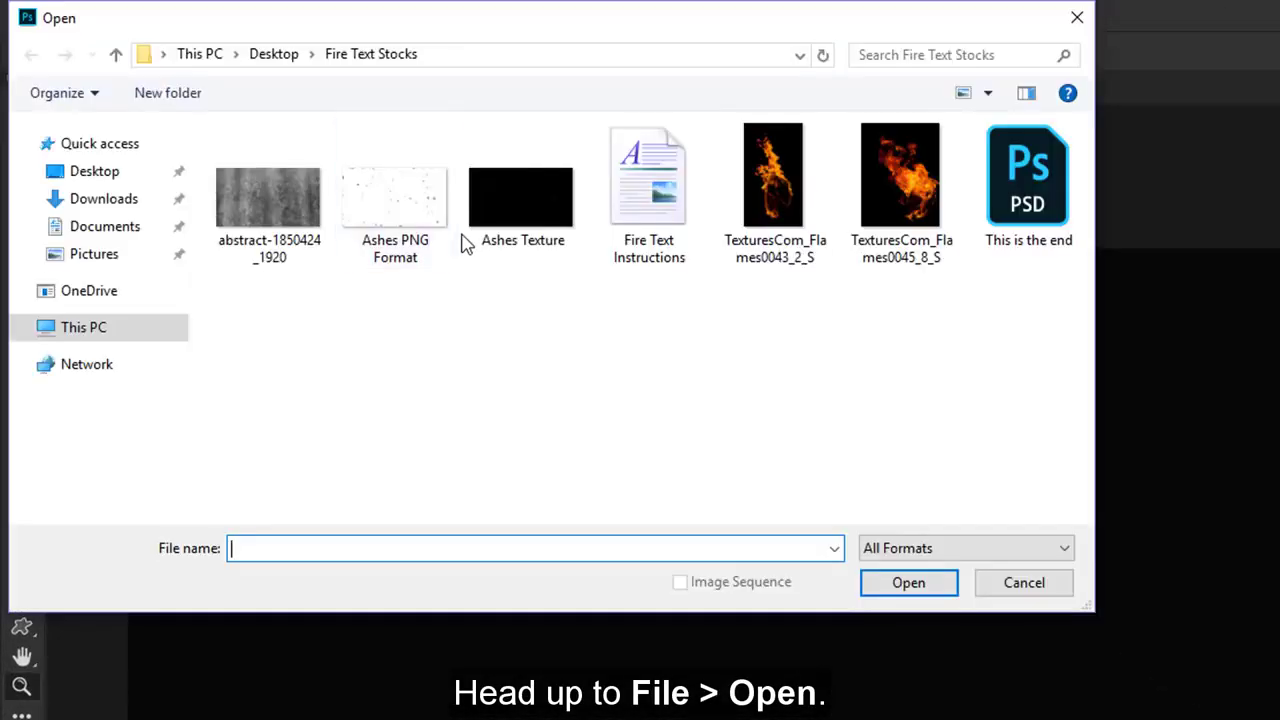
{"action": "double_click", "coordinate": [258, 220]}
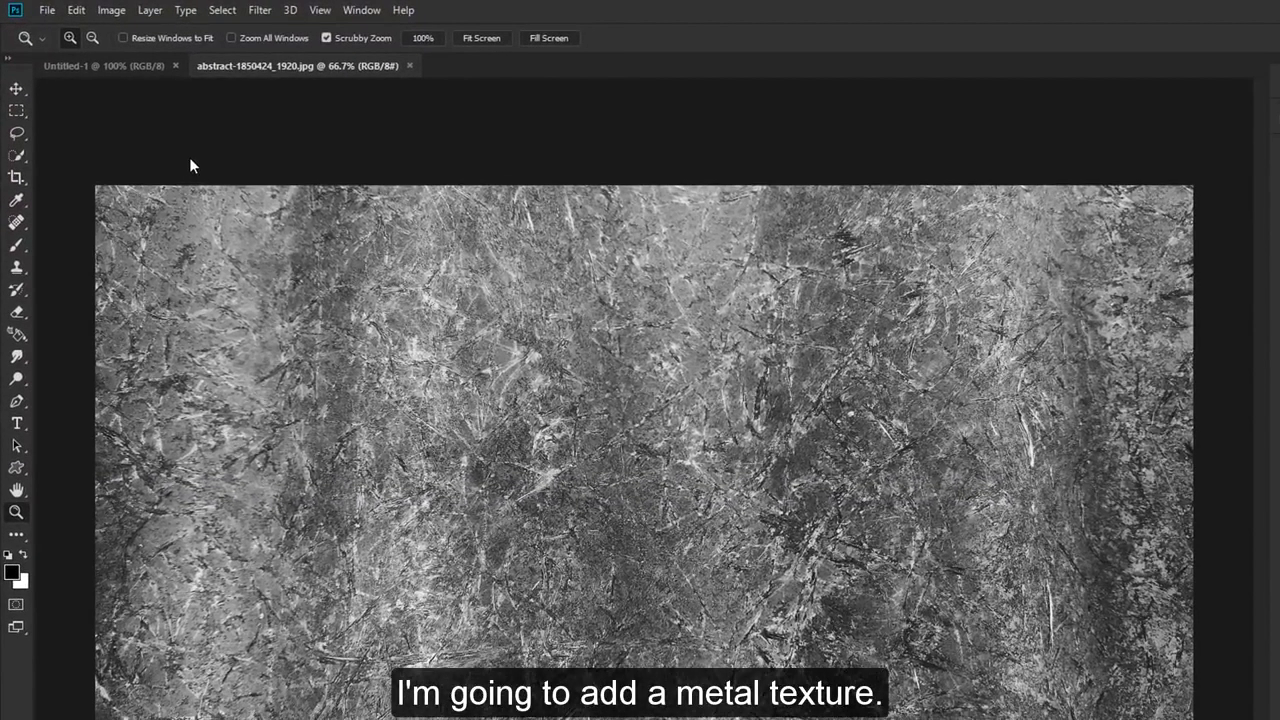
{"action": "left_click", "coordinate": [17, 89]}
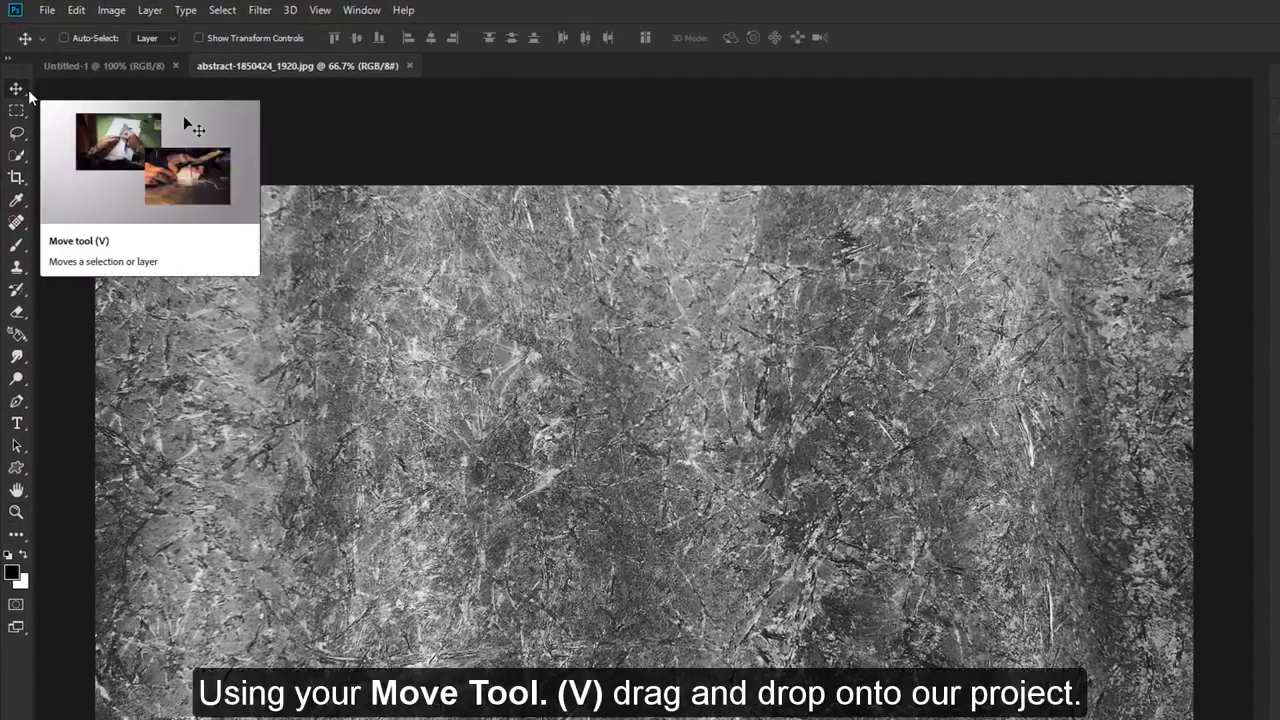
{"action": "left_click_drag", "start_coordinate": [325, 240], "coordinate": [250, 162]}
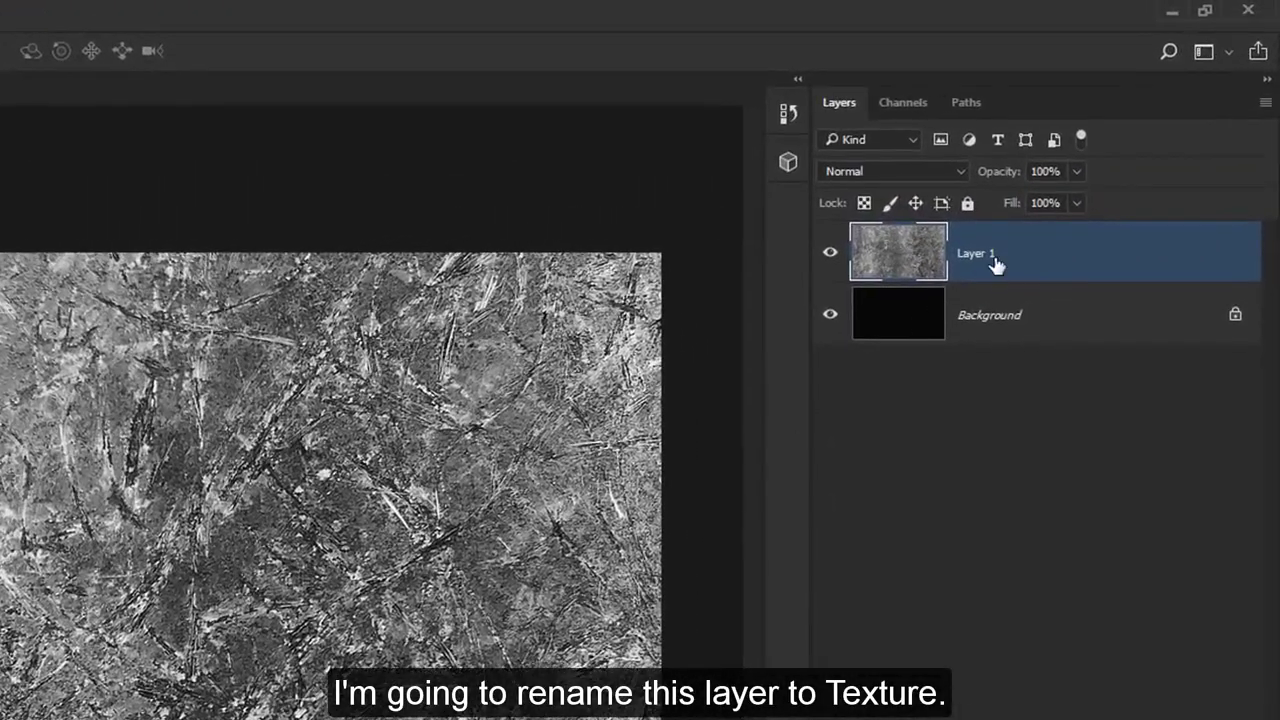
Step: Rename the imported metal image layer as Texture
{"action": "double_click", "coordinate": [976, 254]}
{"action": "type", "text": "Texture"}
{"action": "key", "text": "Return"}
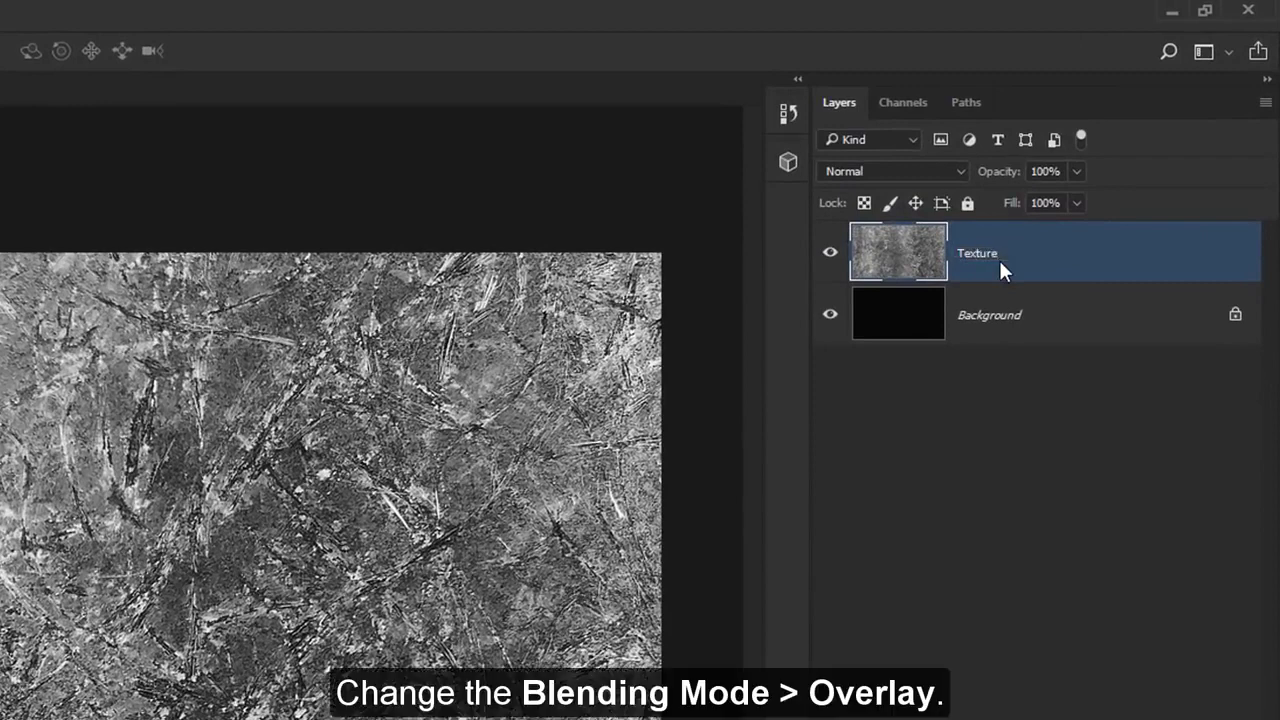
Step: Set the Texture layer's blending mode to Overlay and its opacity to 80%
{"action": "left_click", "coordinate": [925, 176]}
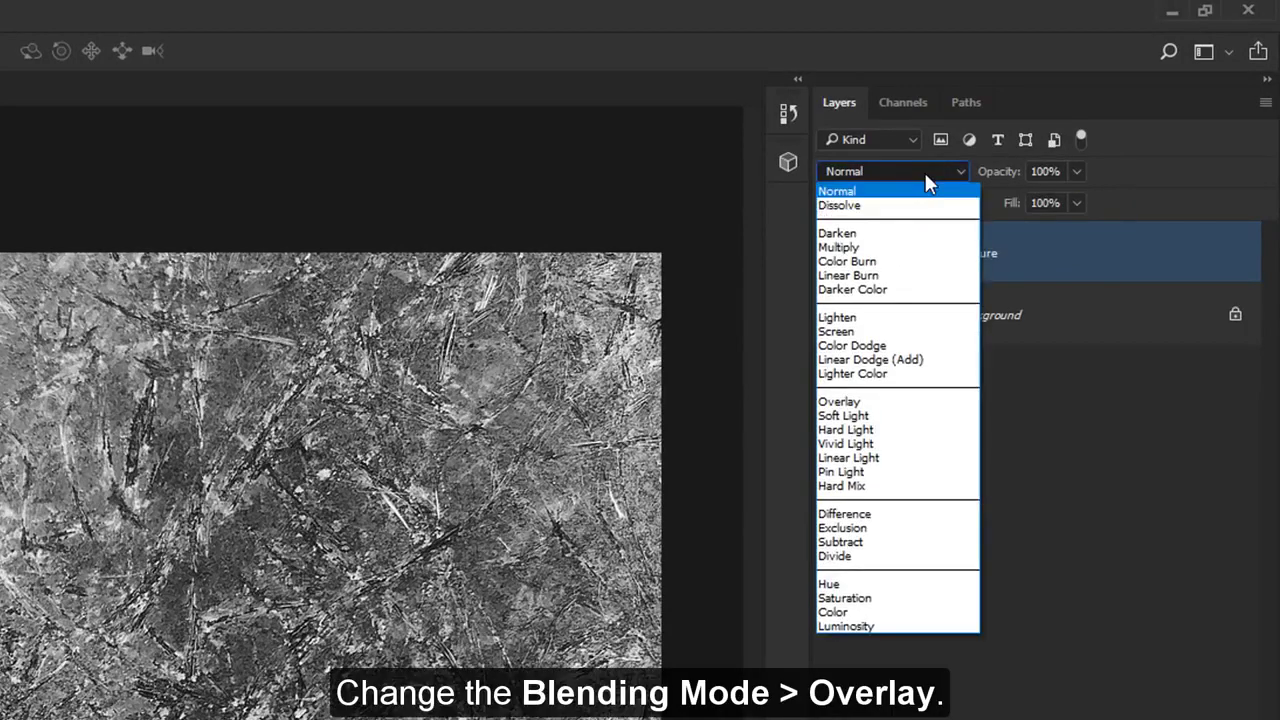
{"action": "left_click", "coordinate": [912, 402]}
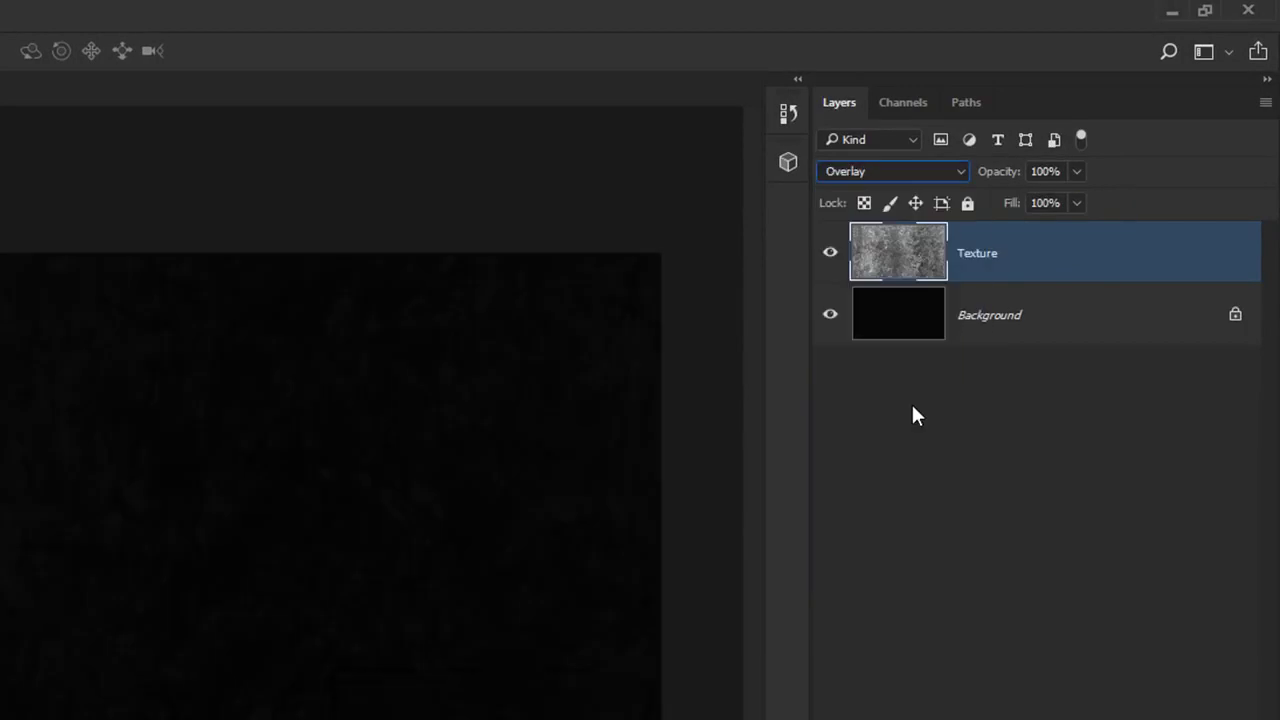
{"action": "left_click", "coordinate": [1046, 172]}
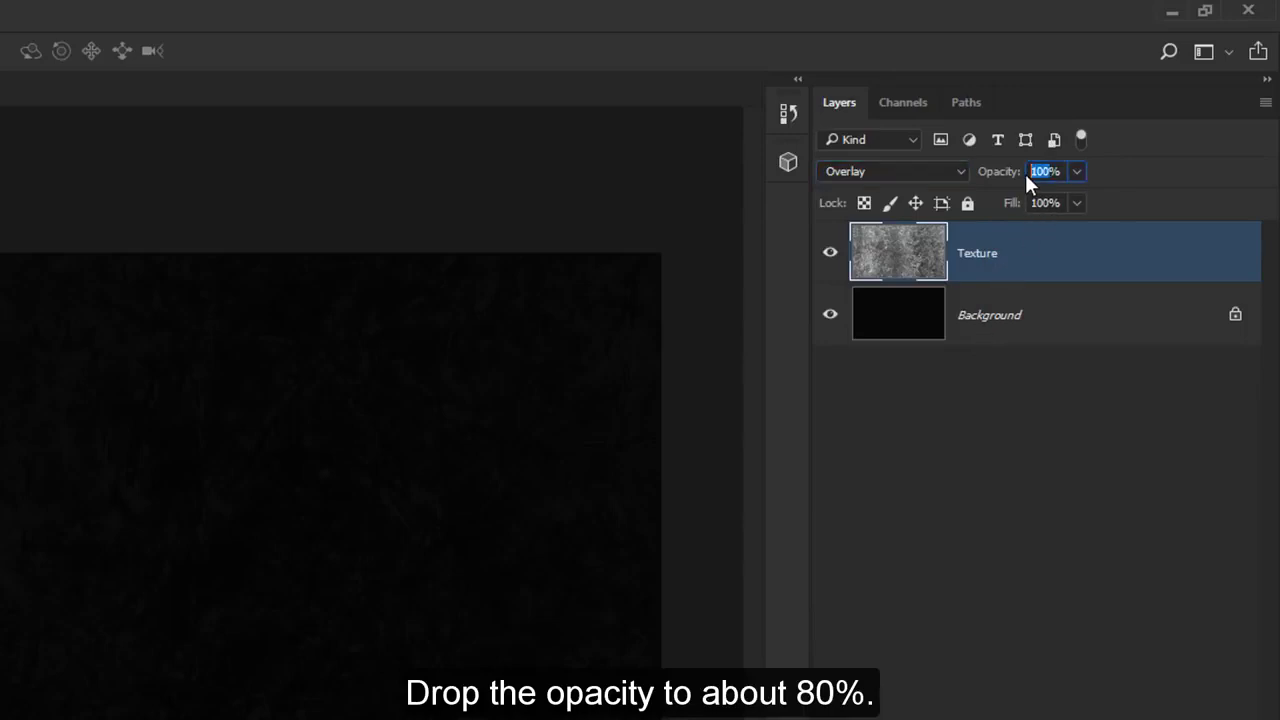
{"action": "type", "text": "80"}
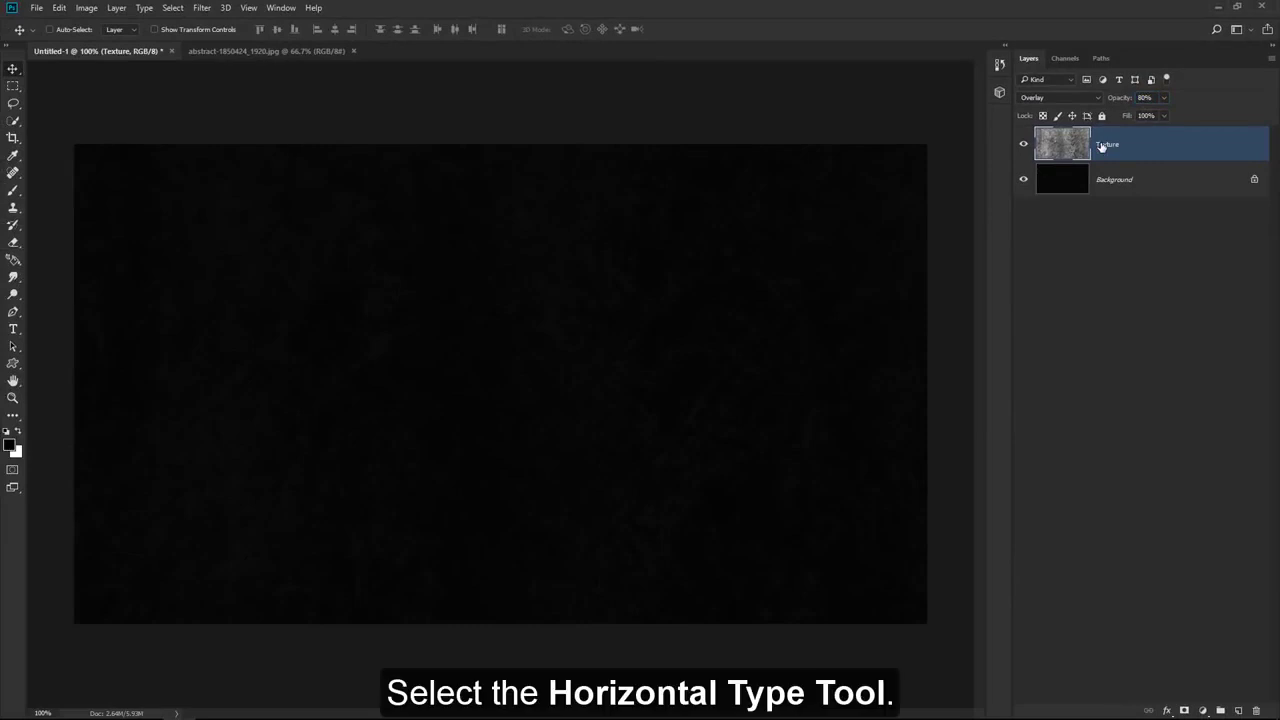
Step: Set the Horizontal Type tool's text color to white (ffffff)
{"action": "type", "text": "t"}
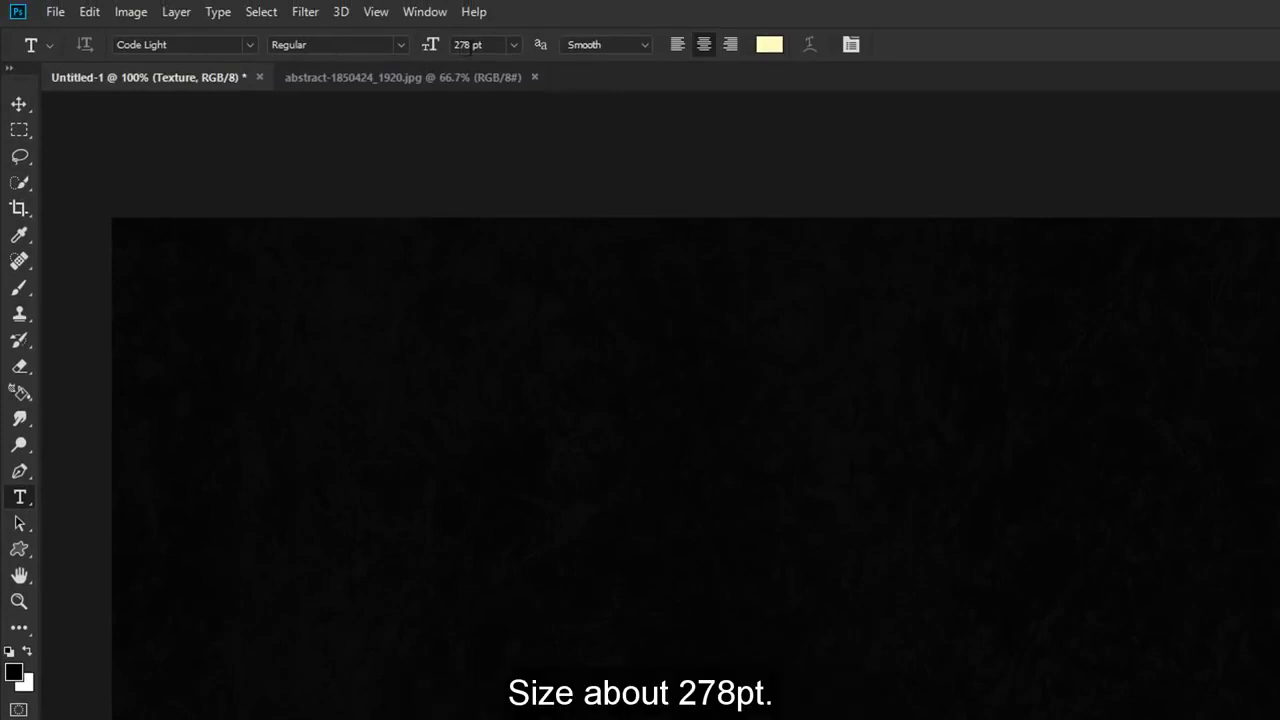
{"action": "left_click", "coordinate": [768, 49]}
{"action": "left_click_drag", "start_coordinate": [680, 304], "coordinate": [585, 217]}
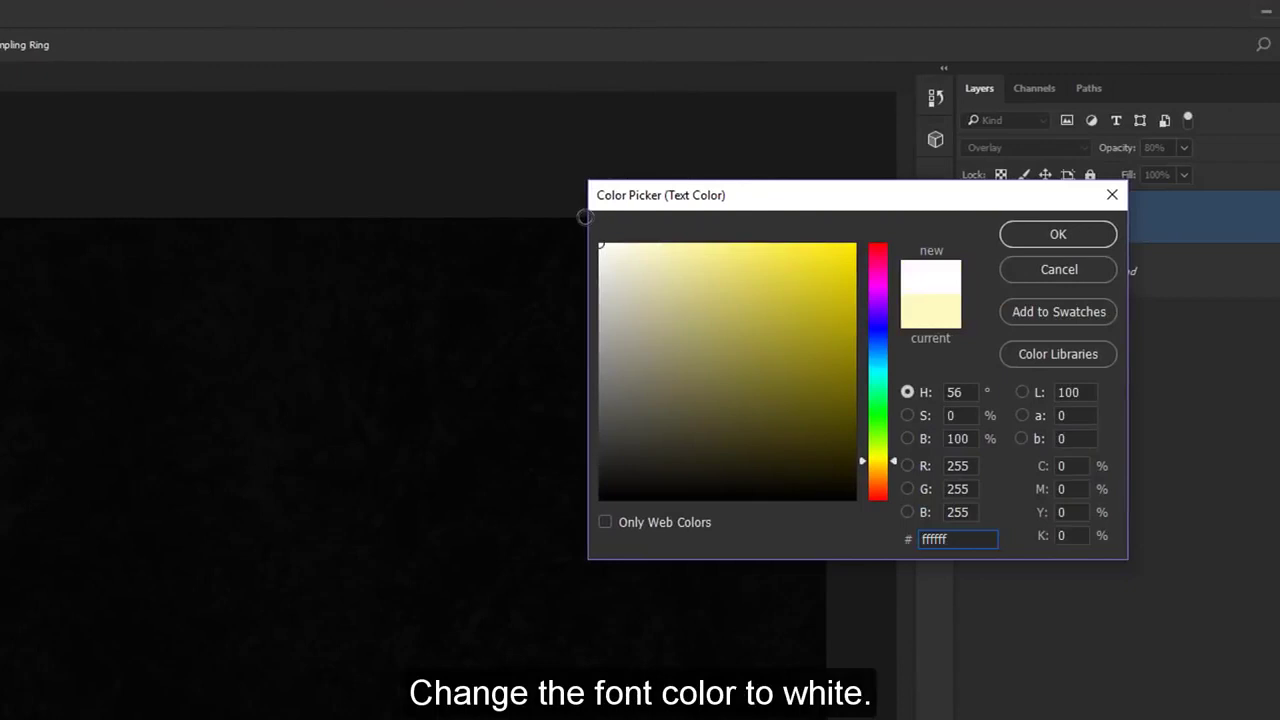
{"action": "left_click", "coordinate": [1043, 231]}
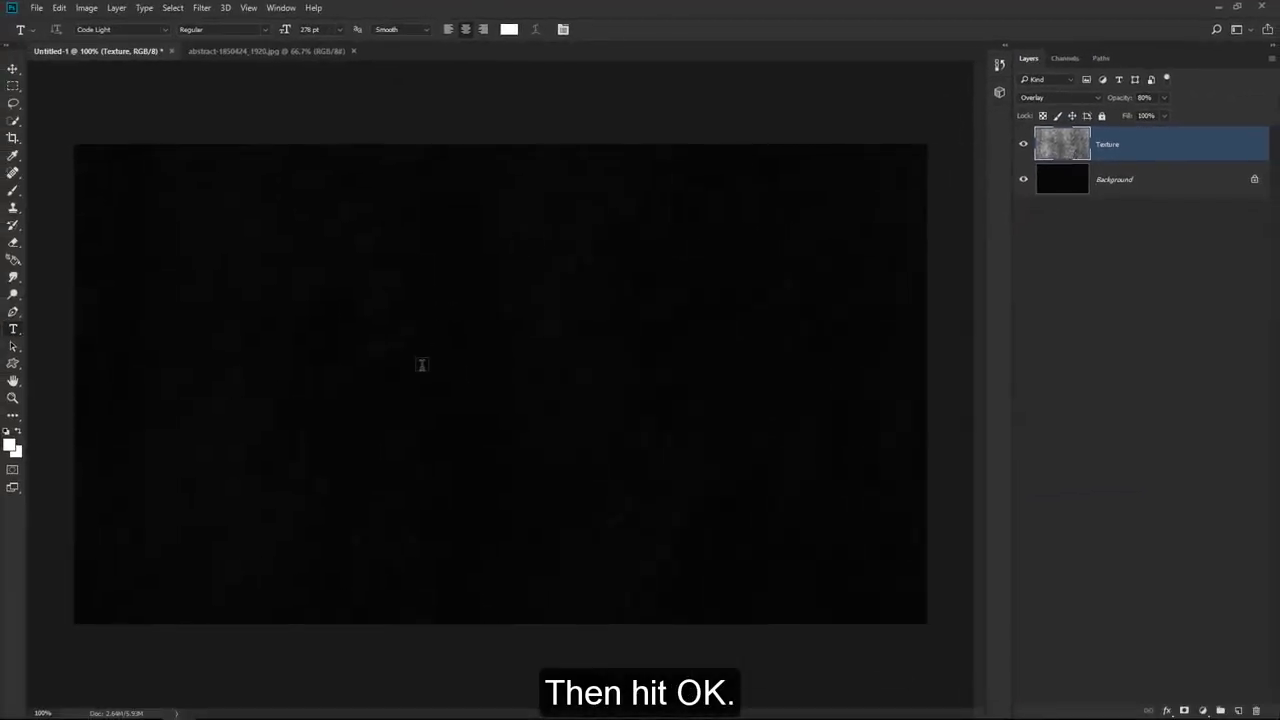
Step: Add the text FLAMES in Code Light Regular at 278 pt and center it on the canvas
{"action": "left_click", "coordinate": [465, 427]}
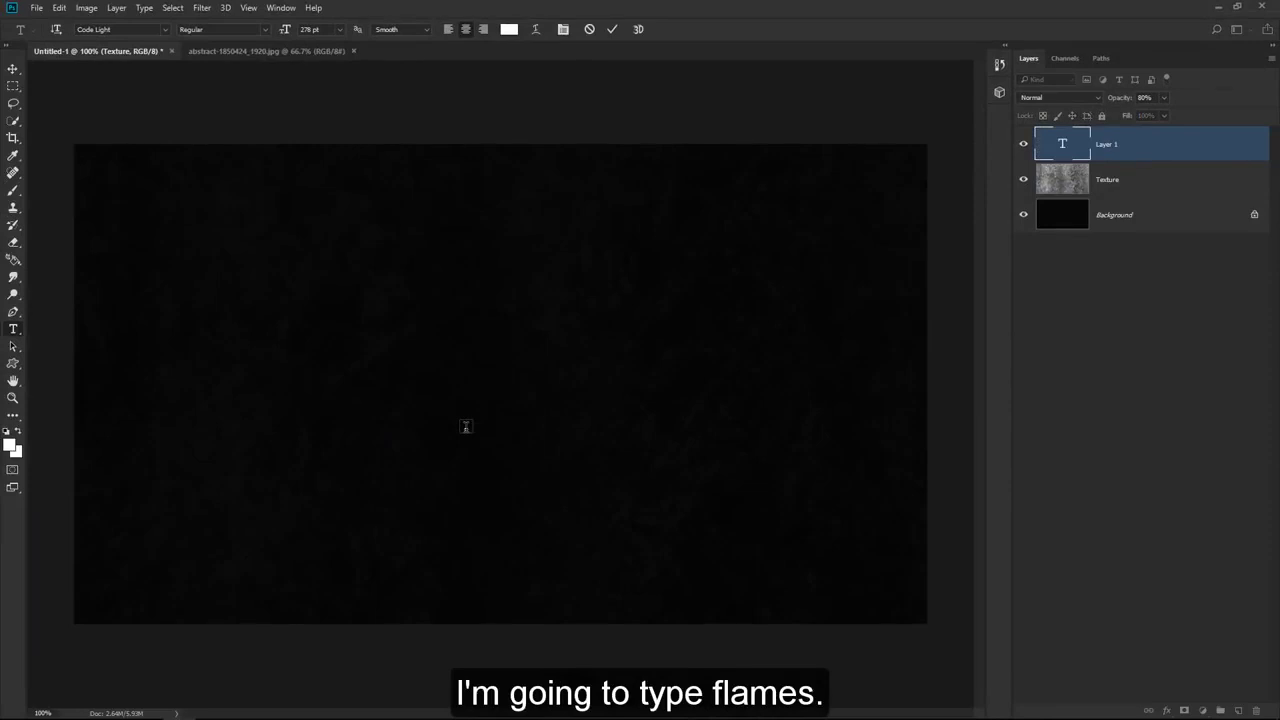
{"action": "type", "text": "FLAMES"}
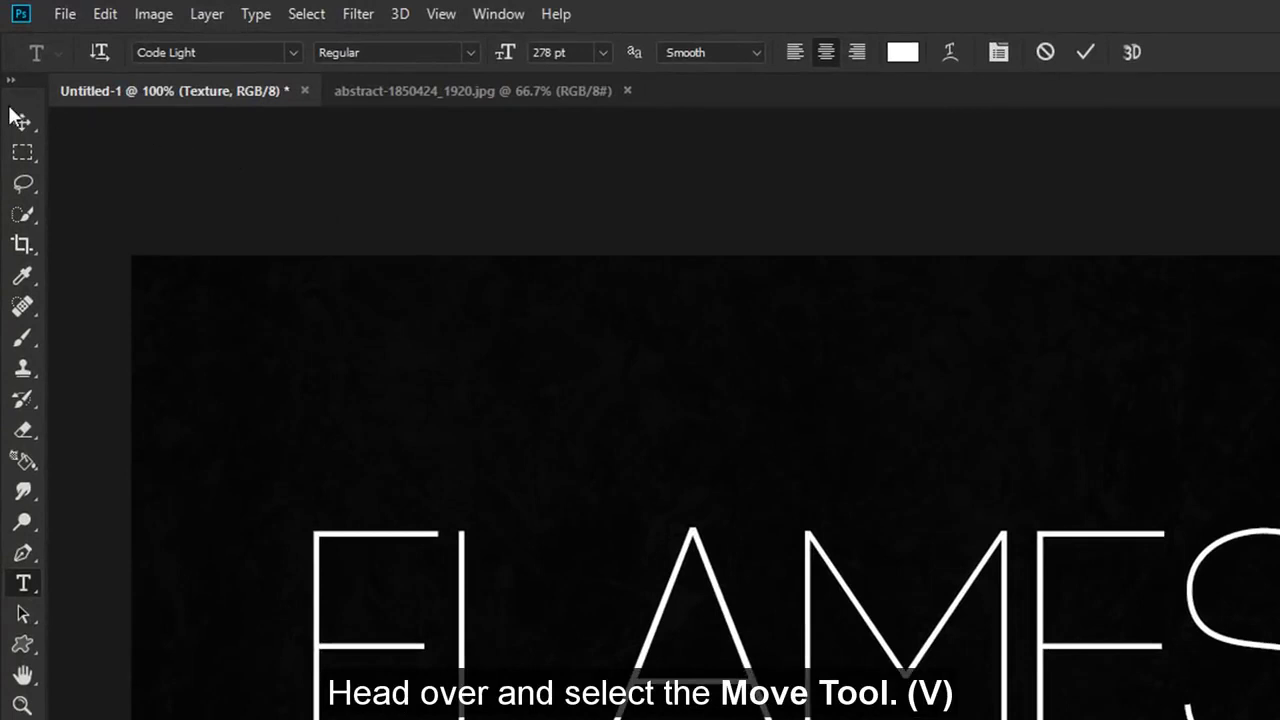
{"action": "left_click", "coordinate": [16, 118]}
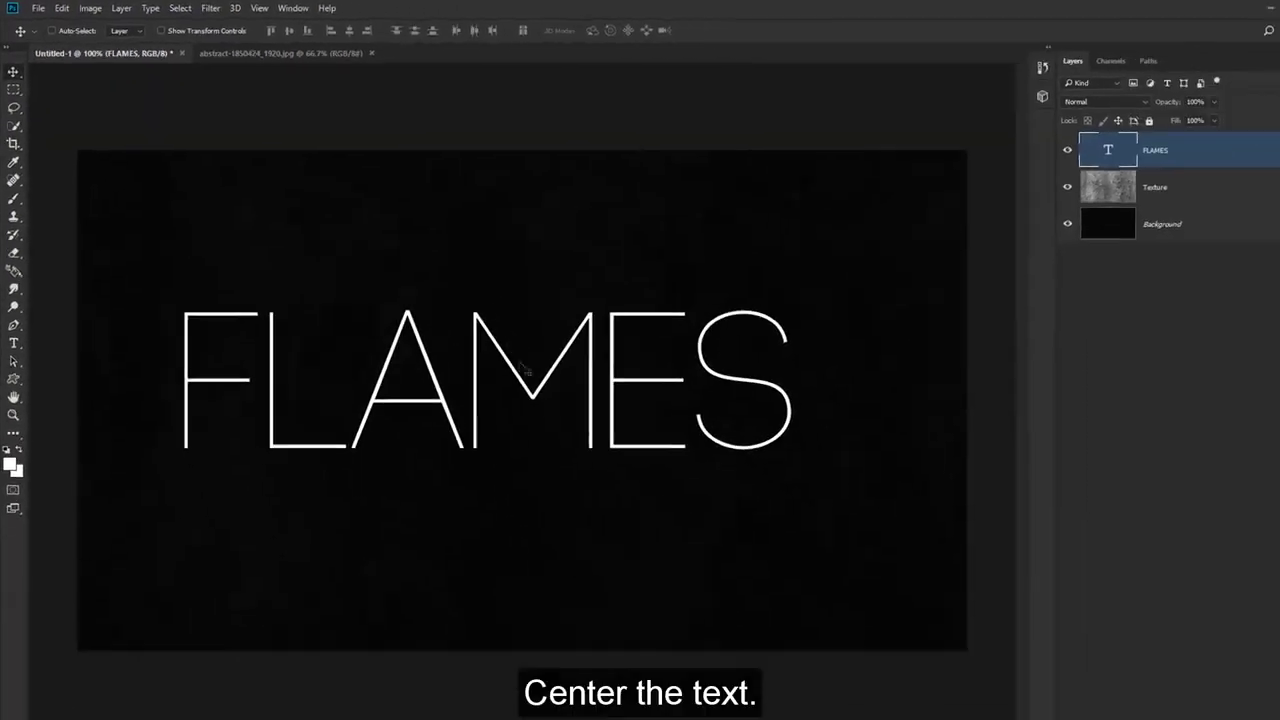
{"action": "left_click_drag", "start_coordinate": [523, 368], "coordinate": [547, 393]}
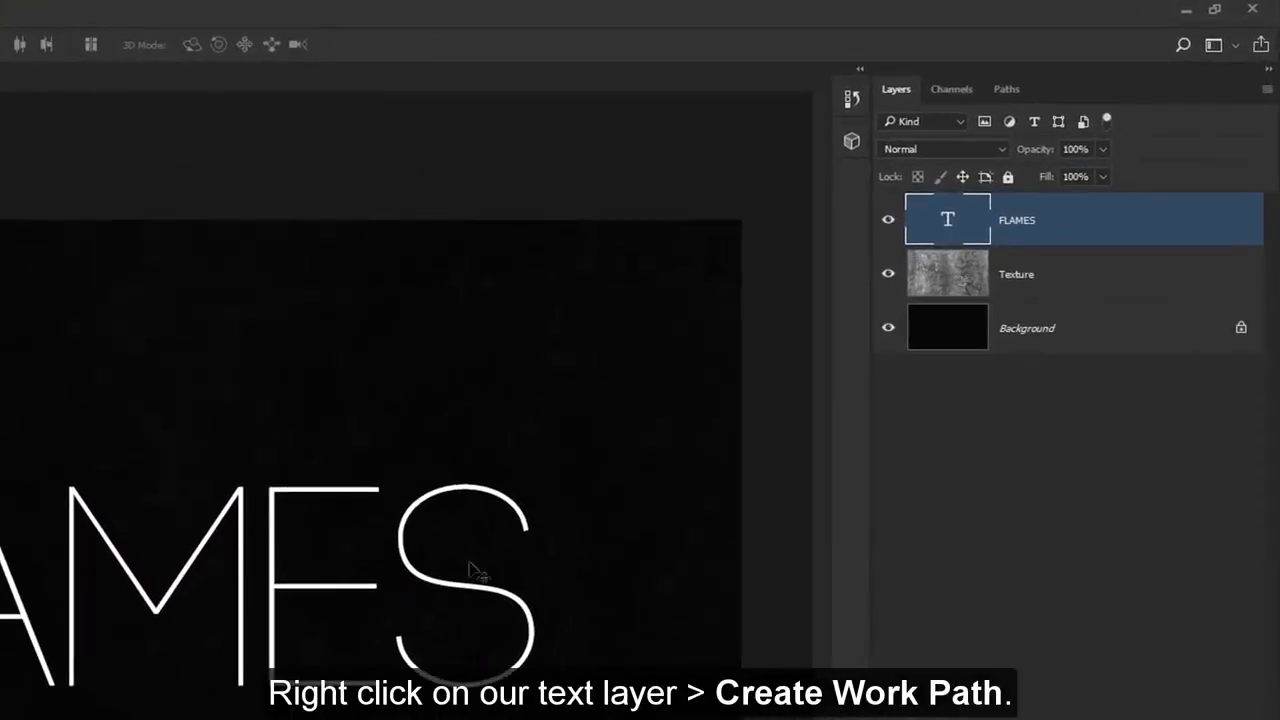
Step: Create a work path from the FLAMES text layer and add a new empty layer above it
{"action": "right_click", "coordinate": [1031, 234]}
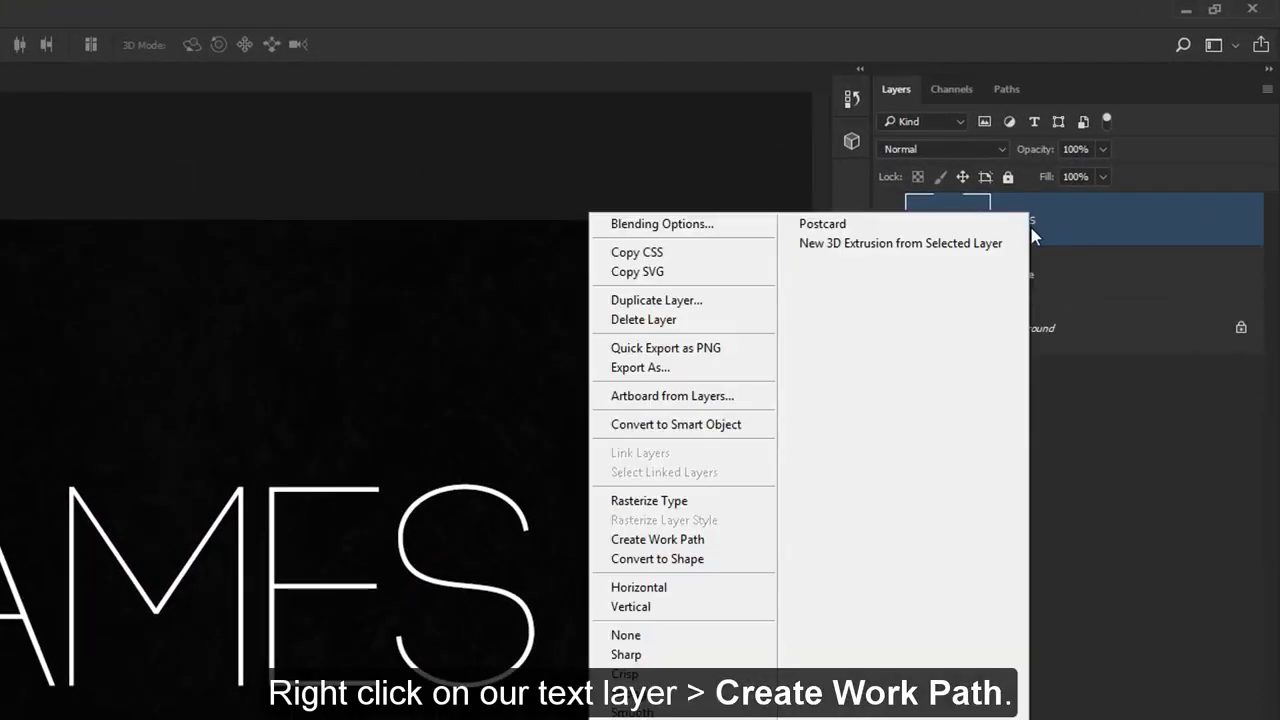
{"action": "left_click", "coordinate": [694, 543]}
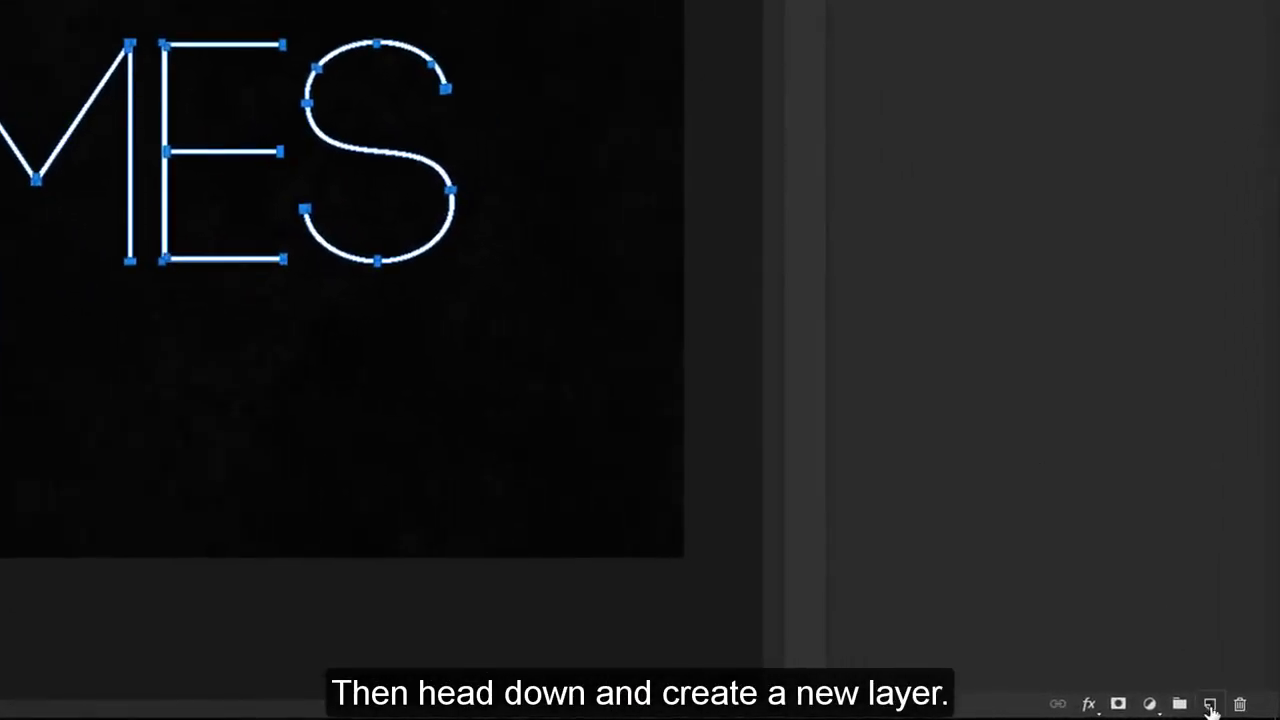
{"action": "left_click", "coordinate": [1211, 705]}
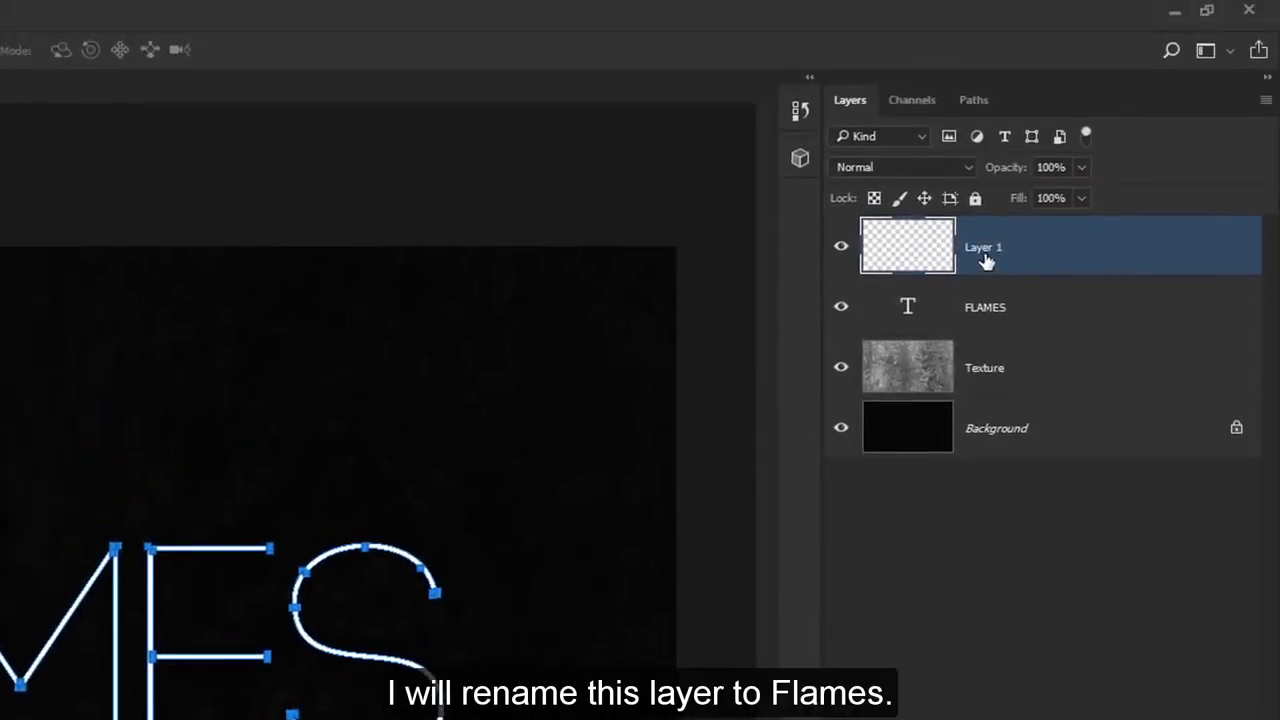
Step: Rename the new empty layer as FLAMES and hide the original text layer
{"action": "double_click", "coordinate": [981, 257]}
{"action": "type", "text": "f"}
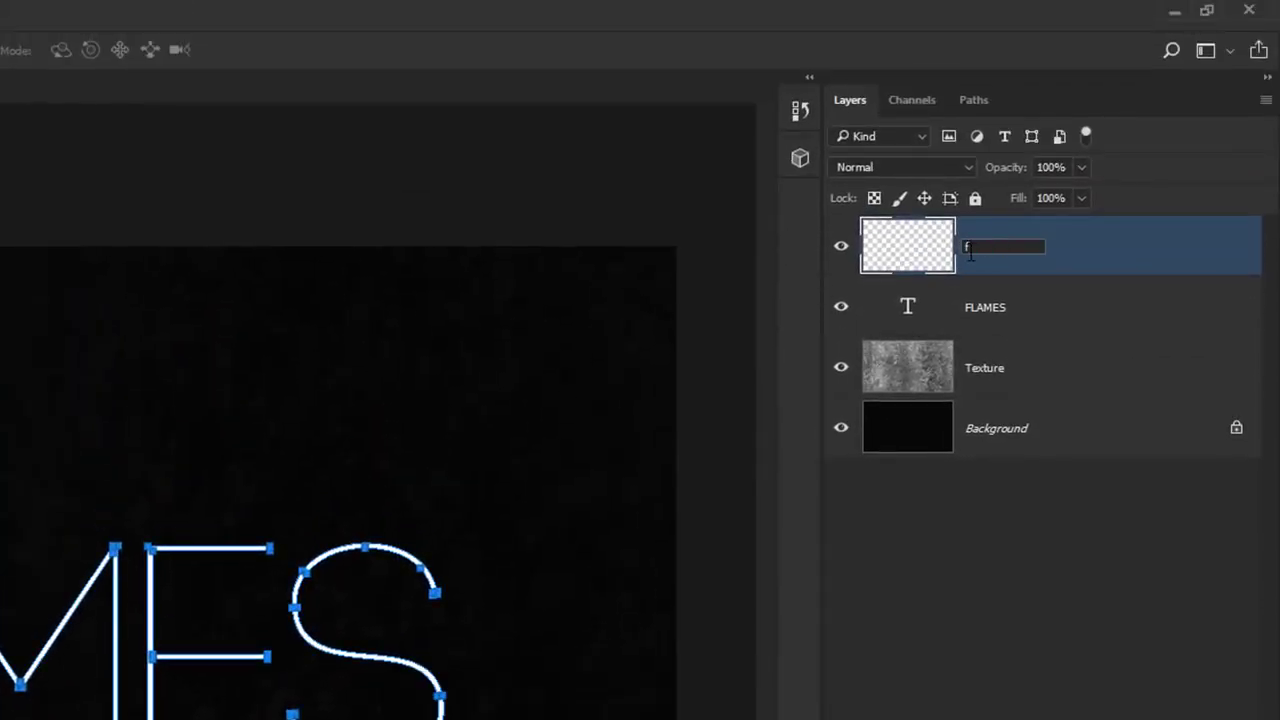
{"action": "key", "text": "BackSpace"}
{"action": "type", "text": "FLAMES"}
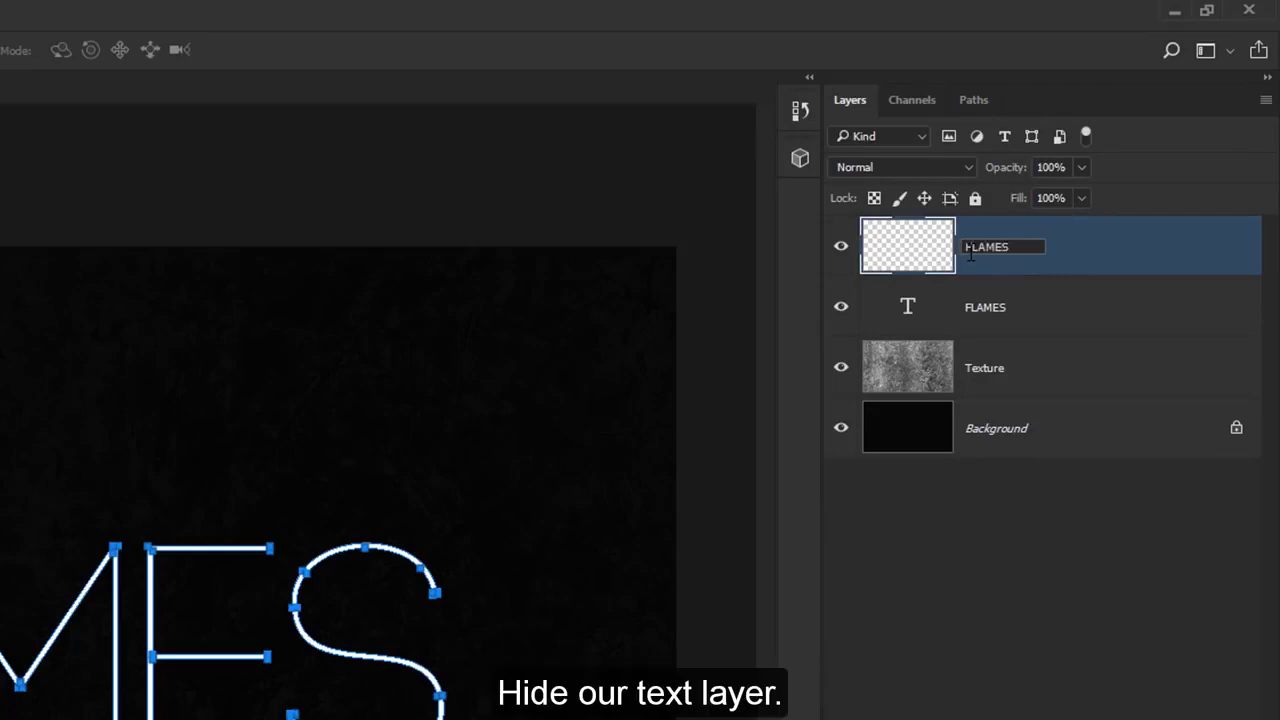
{"action": "key", "text": "Return"}
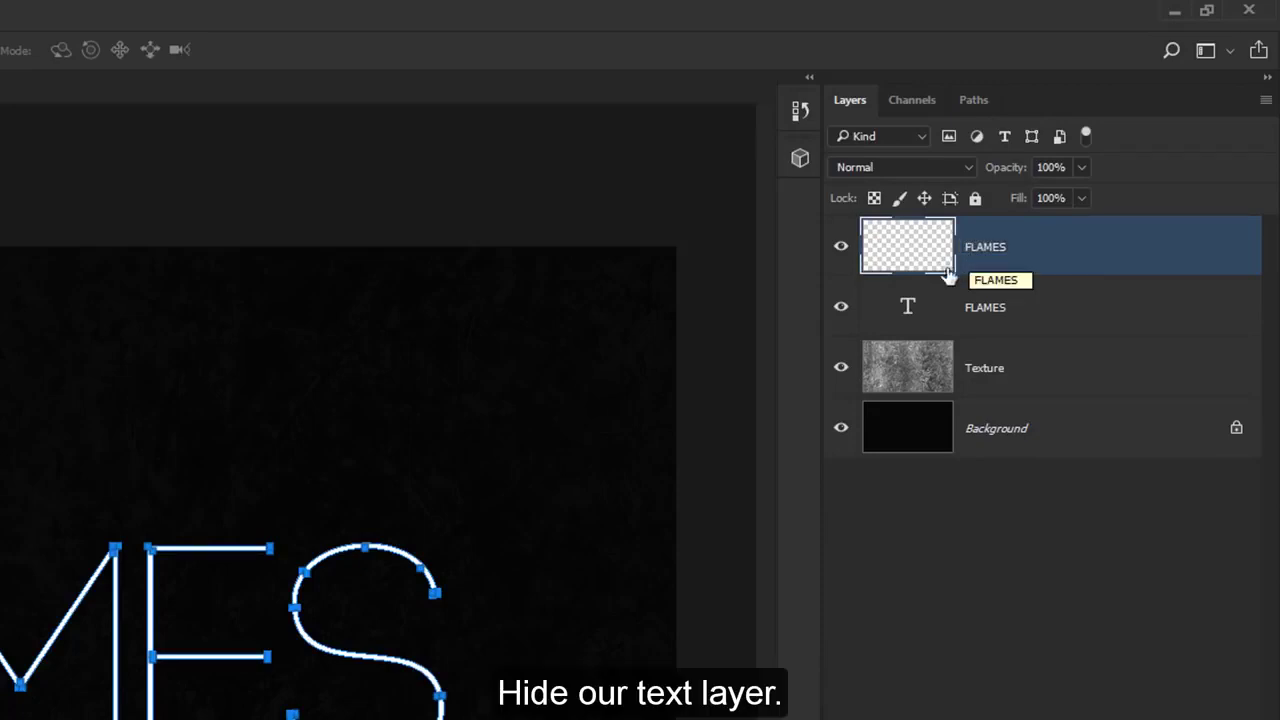
{"action": "left_click", "coordinate": [843, 309]}
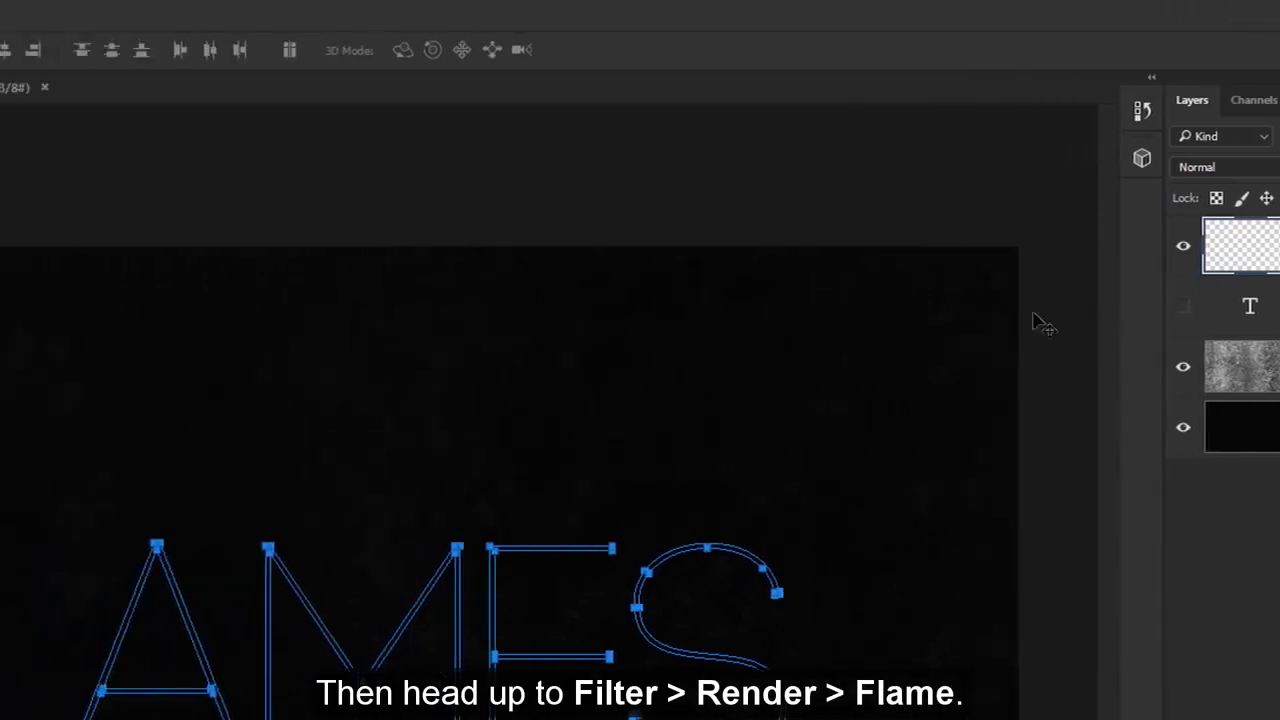
Step: Start the Flame render filter on the empty FLAMES layer, accepting the long-path warning
{"action": "left_click", "coordinate": [346, 14]}
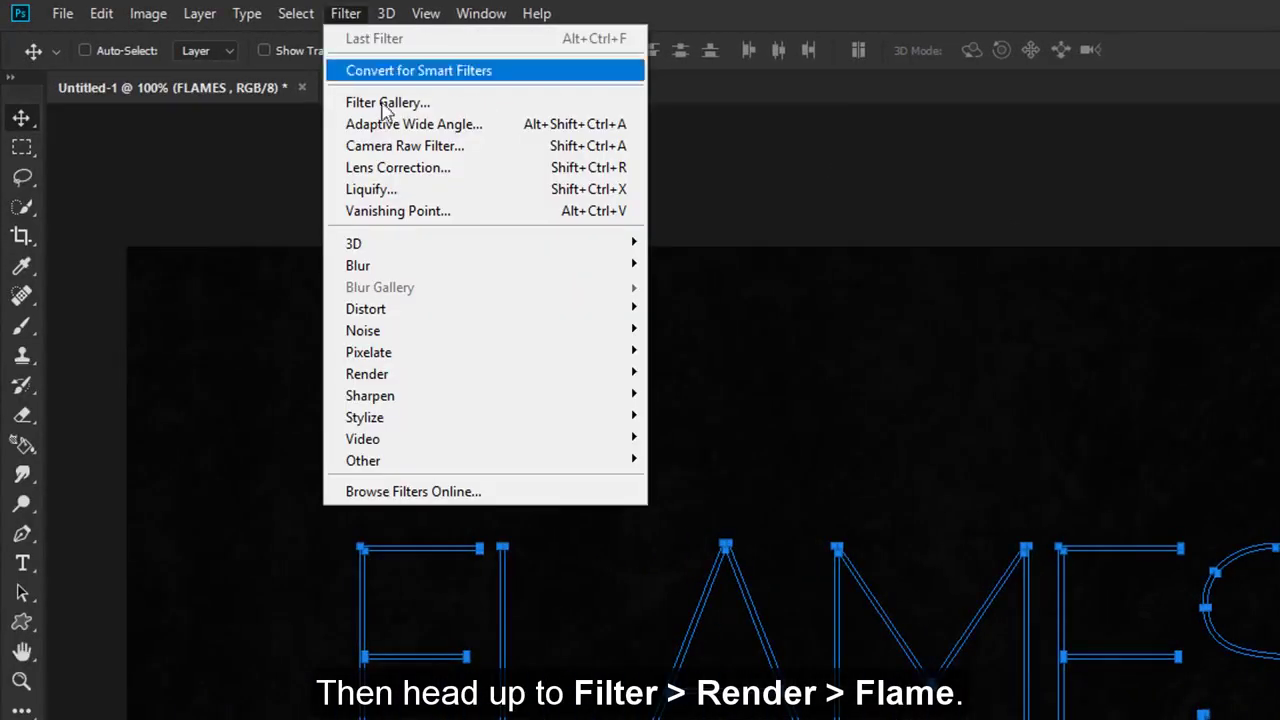
{"action": "mouse_move", "coordinate": [493, 388]}
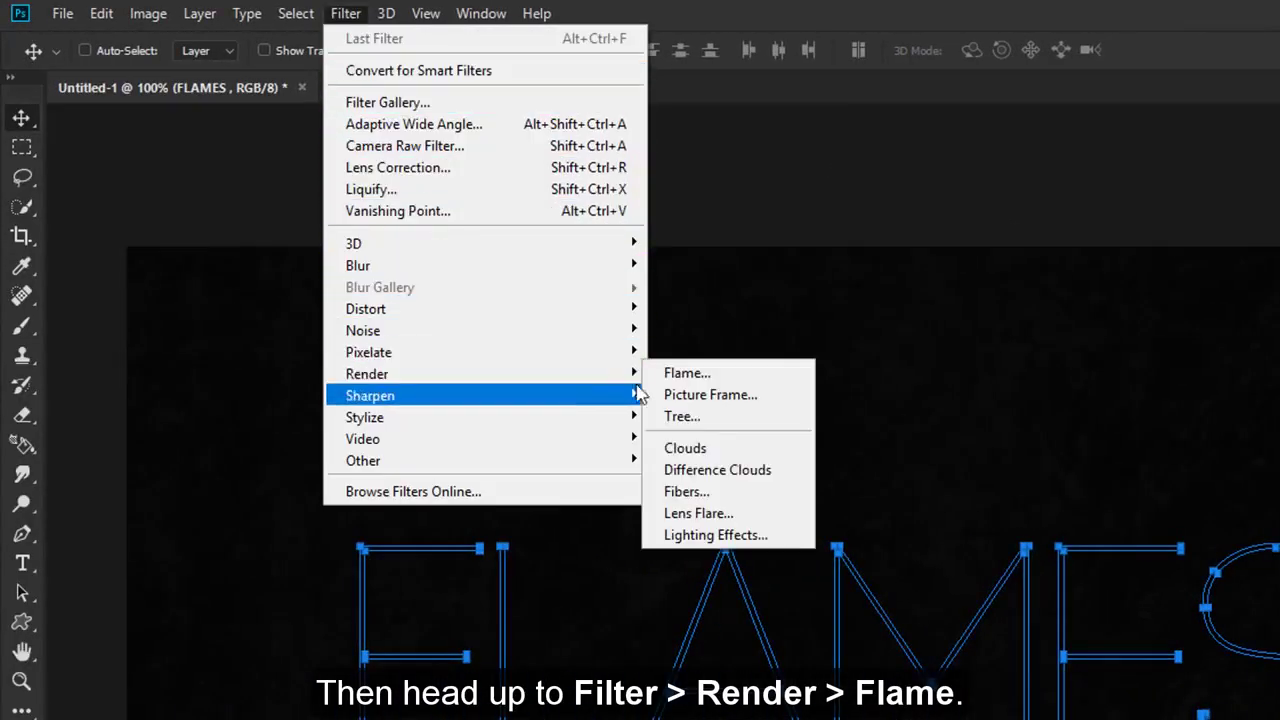
{"action": "left_click", "coordinate": [758, 377]}
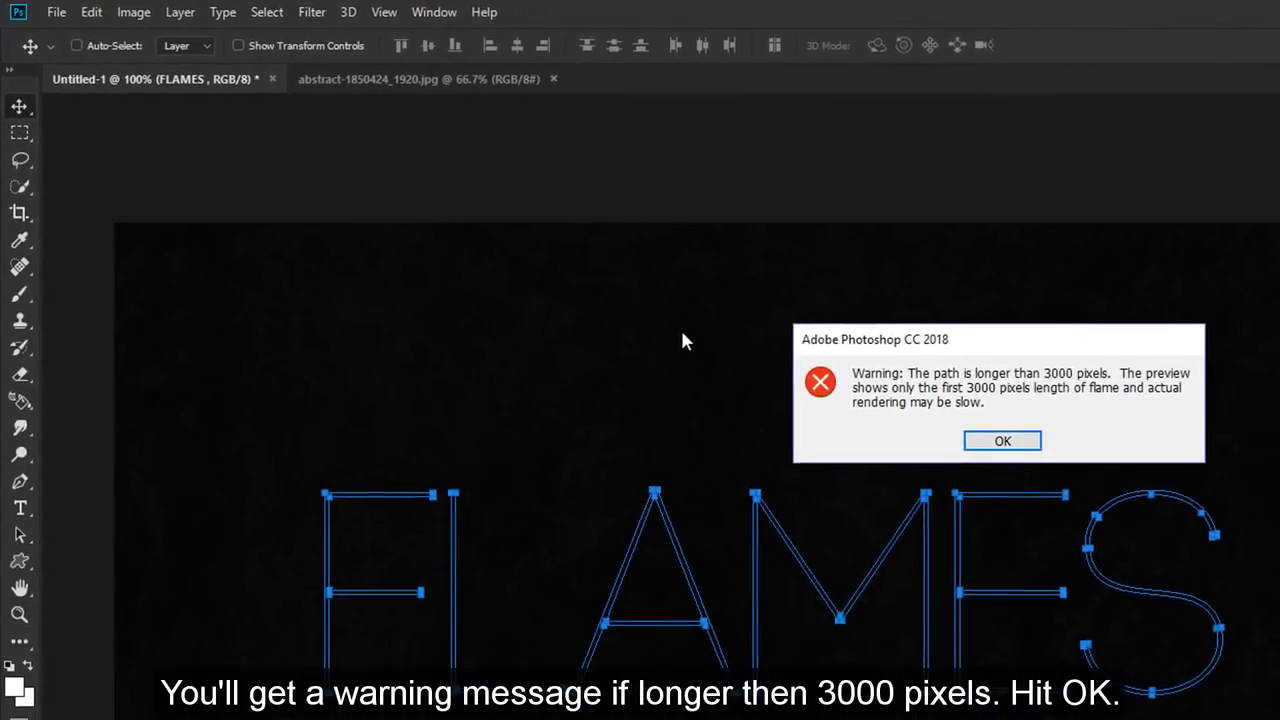
{"action": "left_click_drag", "start_coordinate": [1100, 327], "coordinate": [1095, 274]}
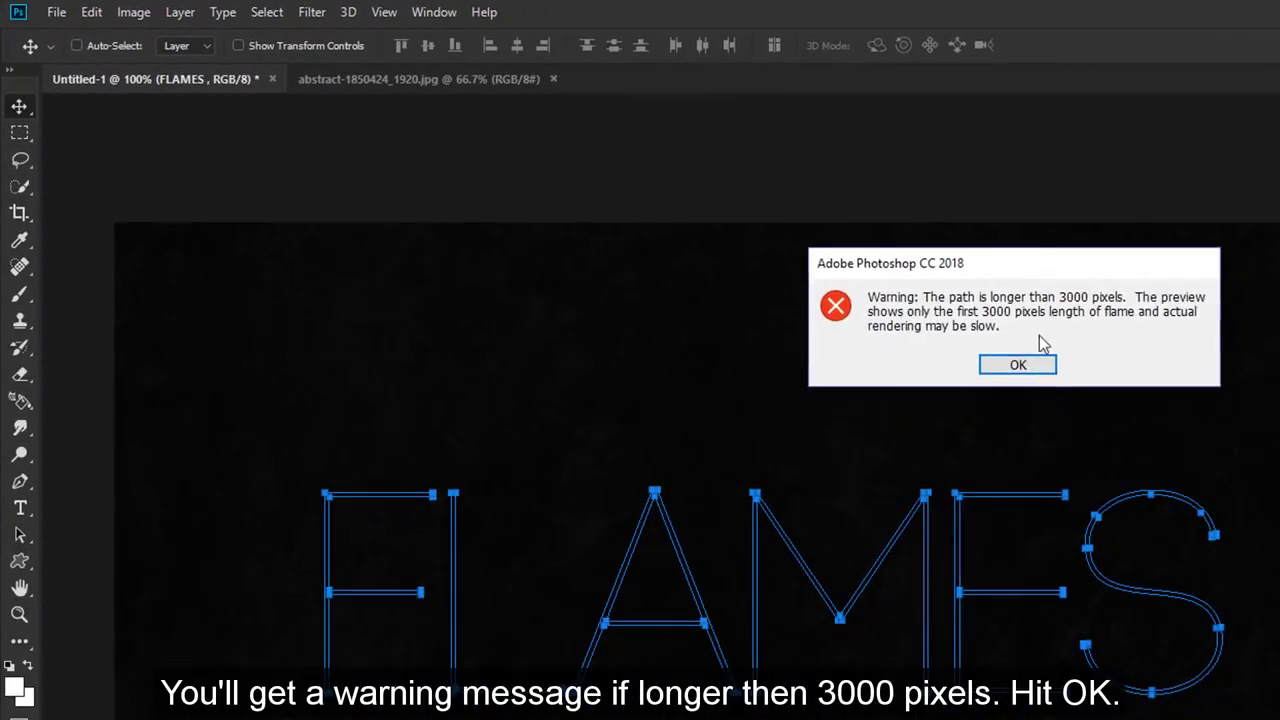
{"action": "left_click", "coordinate": [1018, 364]}
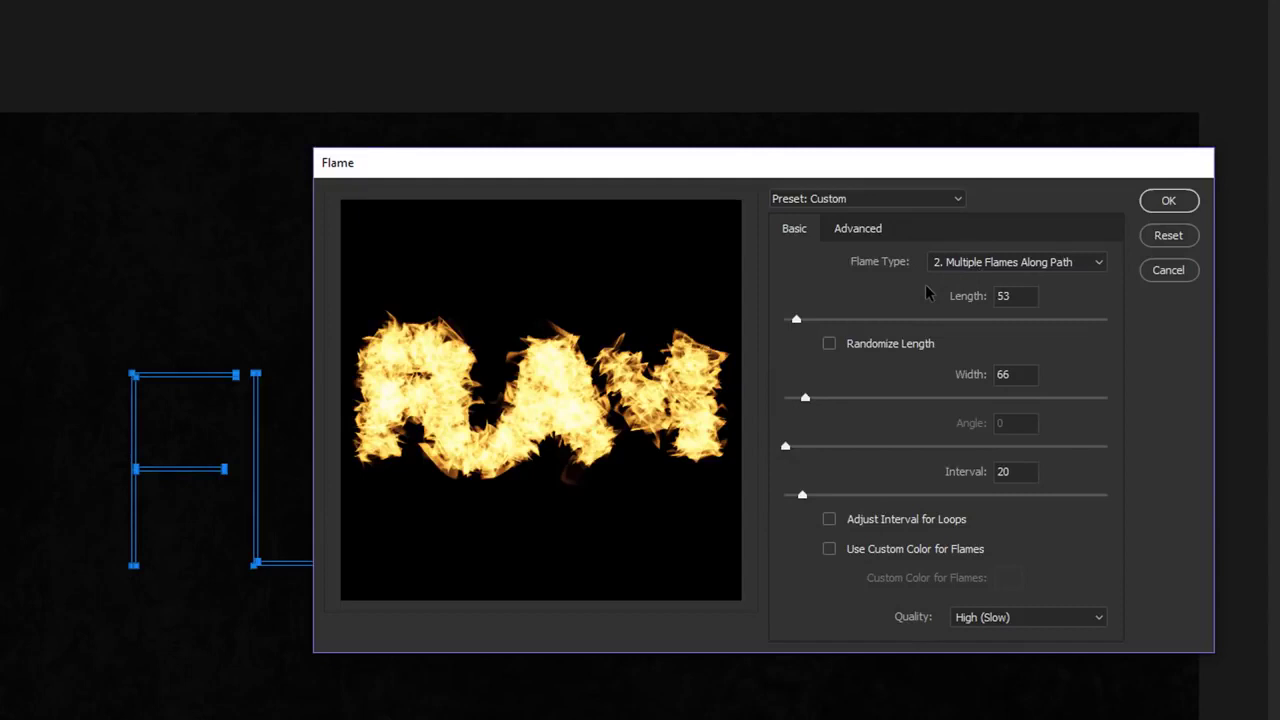
Step: Set the flame length to 60 and the flame width to 20
{"action": "left_click", "coordinate": [968, 299]}
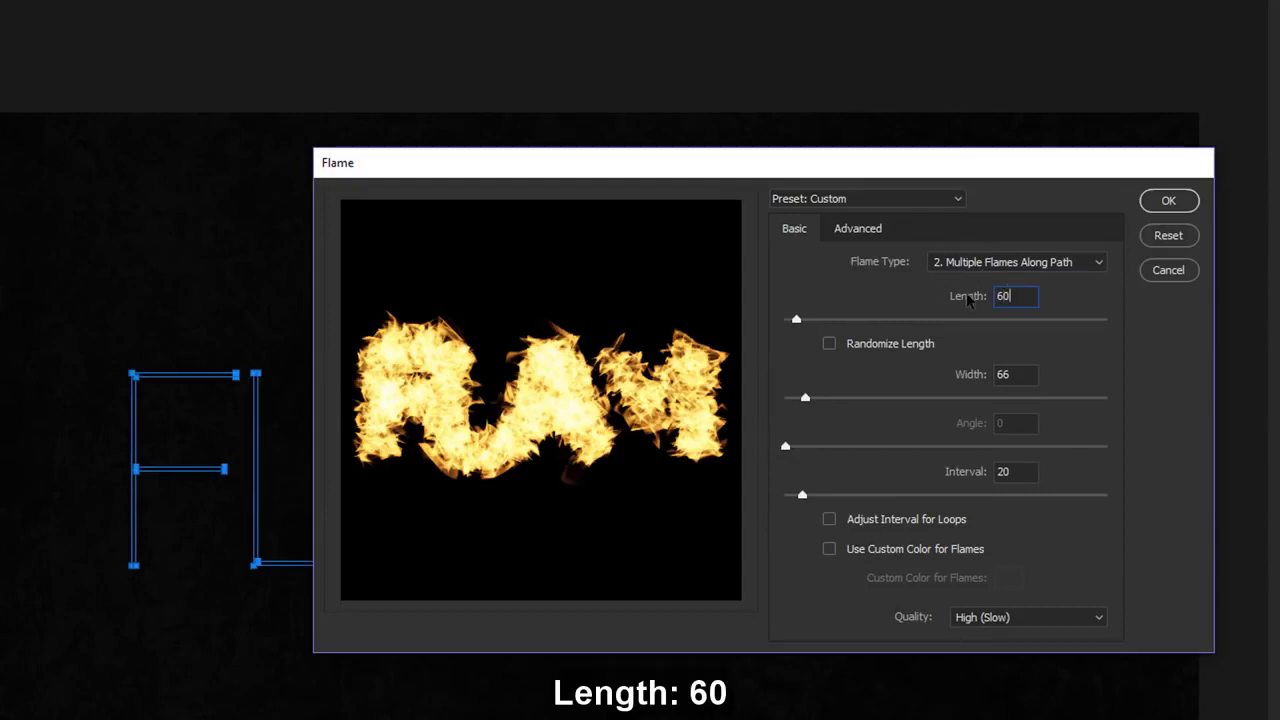
{"action": "left_click", "coordinate": [975, 377]}
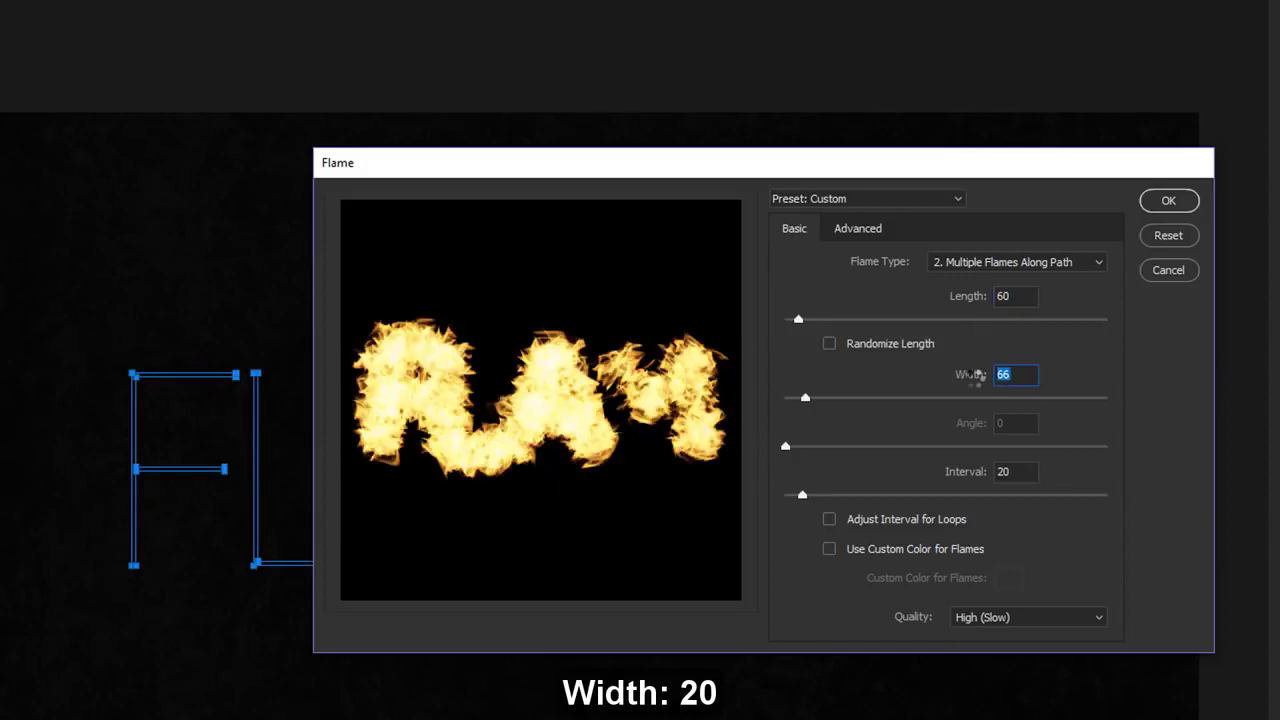
{"action": "type", "text": "20"}
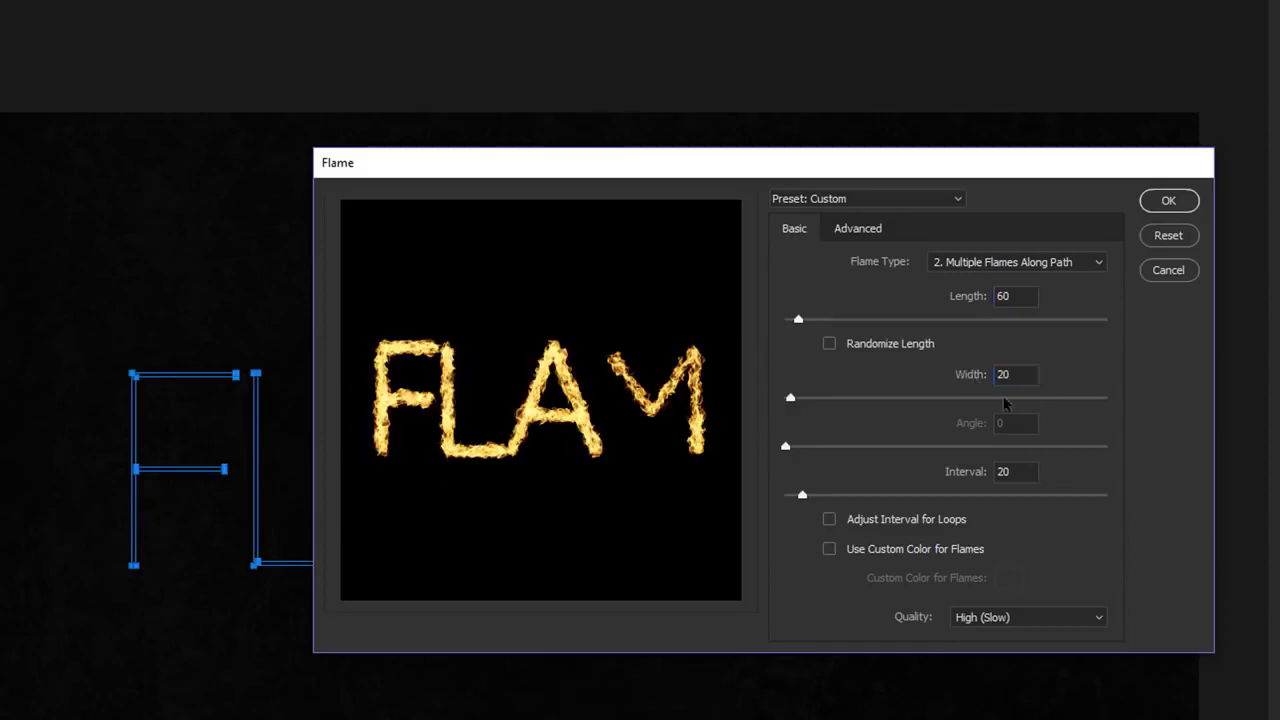
Step: Set the flame interval to 28 and the quality to High (Slow)
{"action": "left_click", "coordinate": [1003, 472]}
{"action": "left_click", "coordinate": [954, 476]}
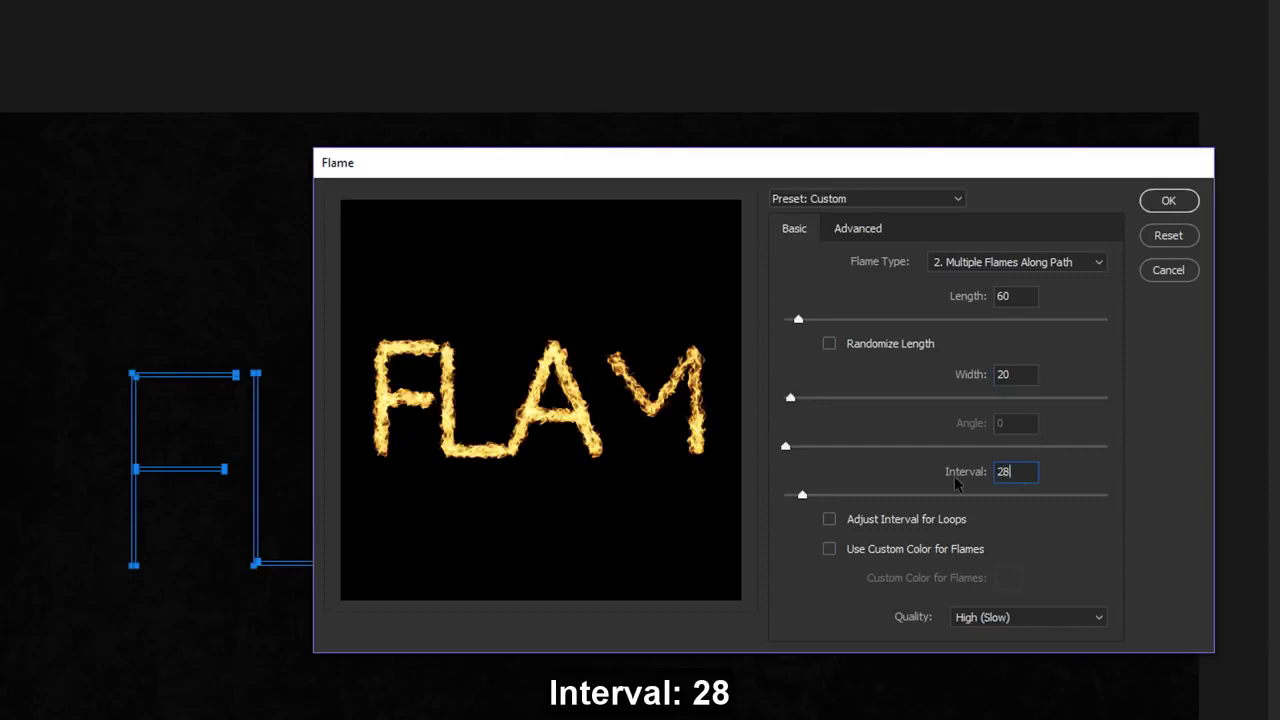
{"action": "left_click", "coordinate": [1086, 619]}
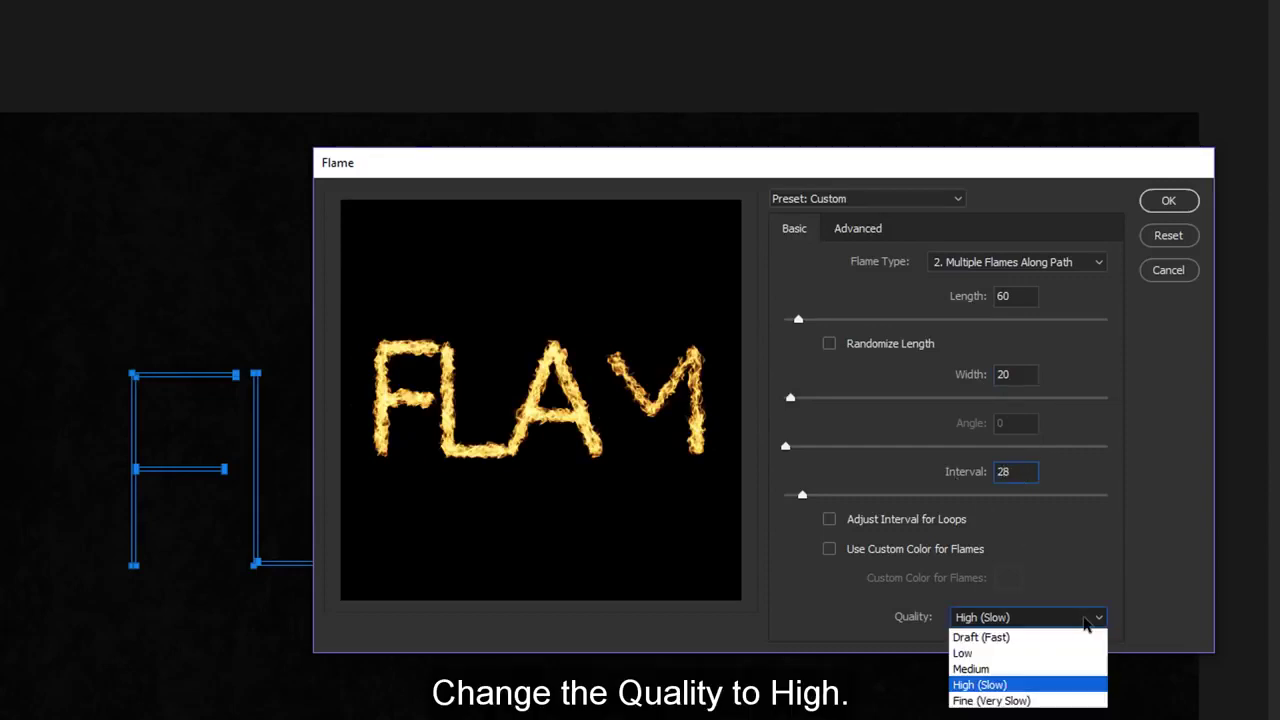
{"action": "left_click", "coordinate": [1086, 619]}
{"action": "left_click", "coordinate": [1086, 619]}
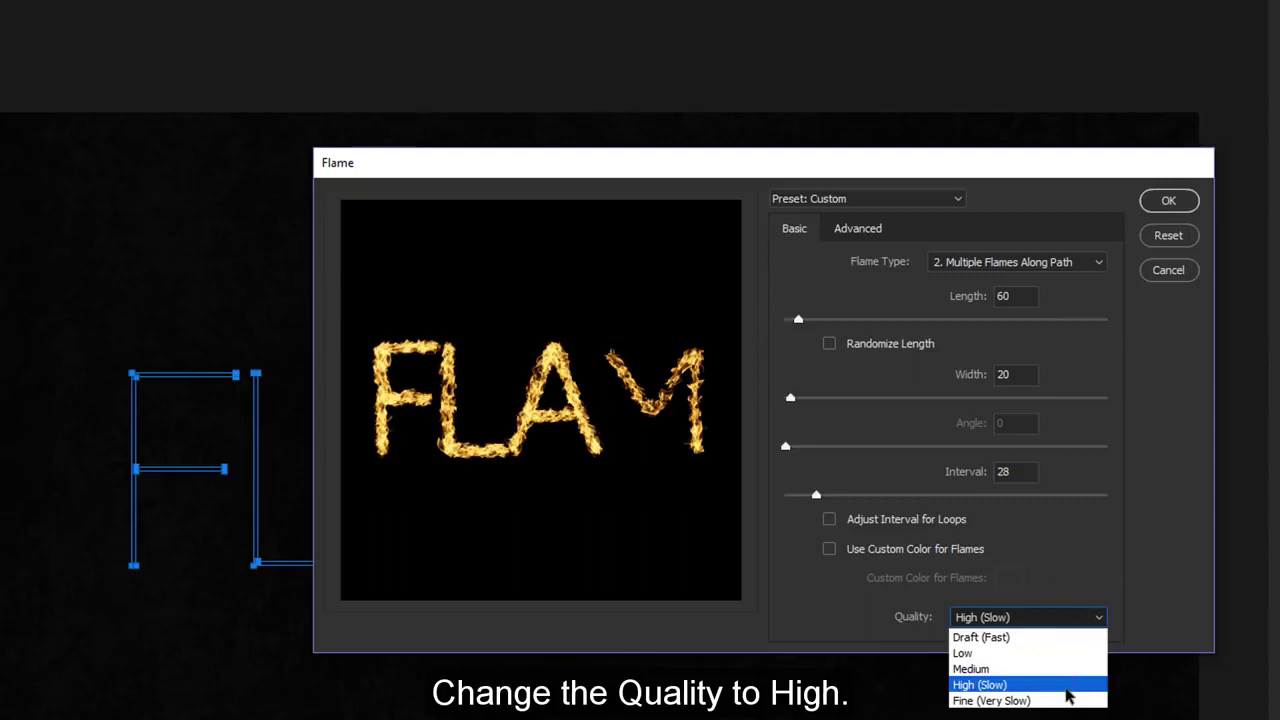
{"action": "left_click", "coordinate": [1066, 686]}
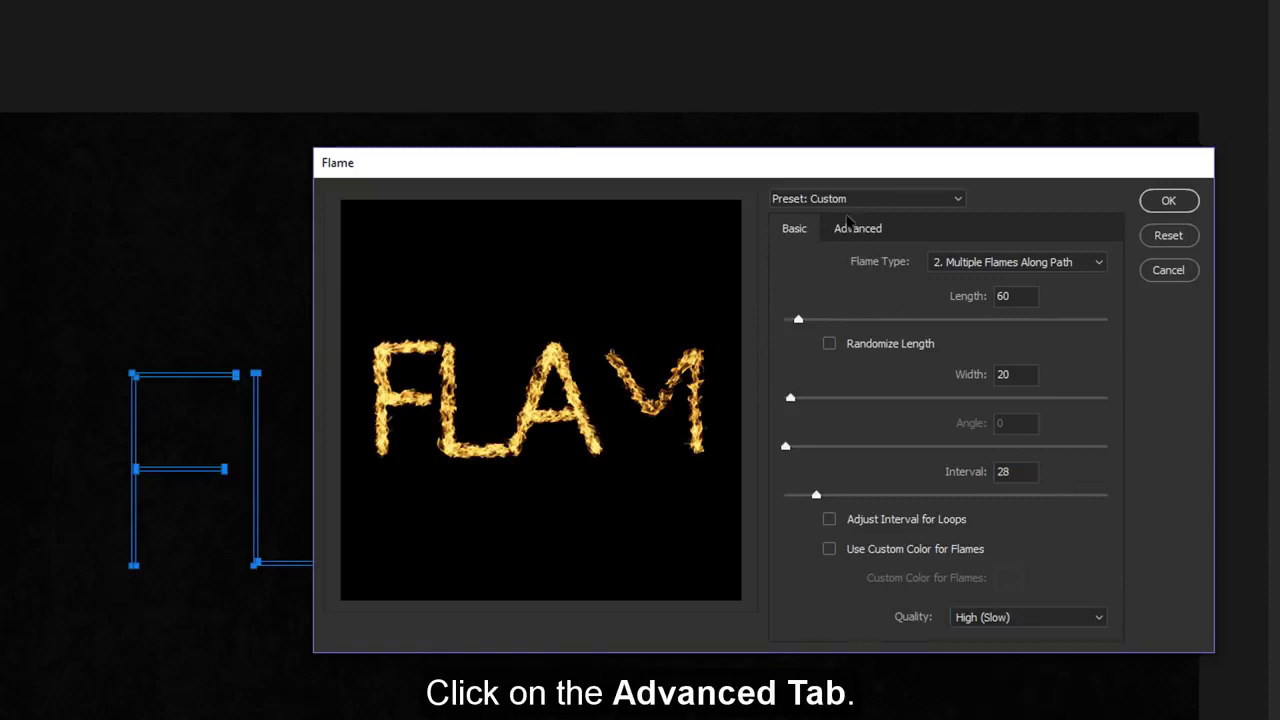
Step: Set the advanced flame options to Turbulent 70, Jag 90, Opacity 25 and Arrangement 3.2, and render the flames
{"action": "left_click", "coordinate": [849, 231]}
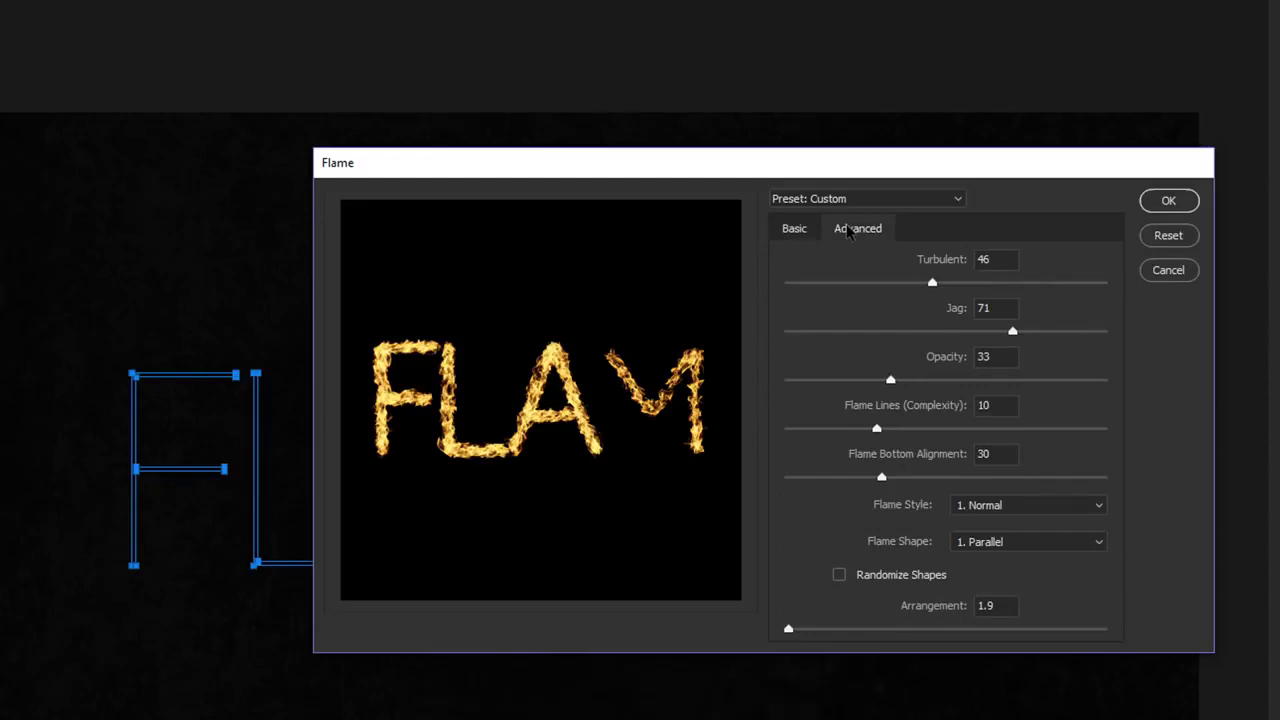
{"action": "left_click", "coordinate": [1002, 259]}
{"action": "left_click", "coordinate": [978, 309]}
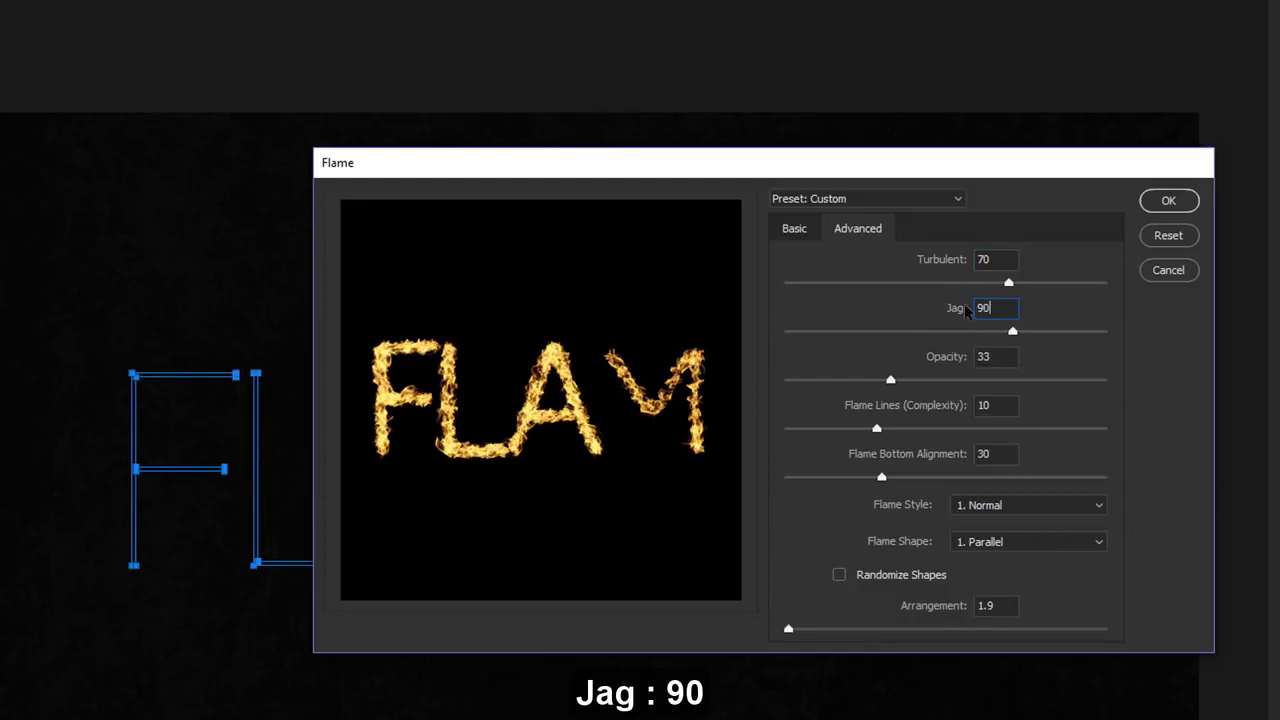
{"action": "left_click", "coordinate": [965, 358]}
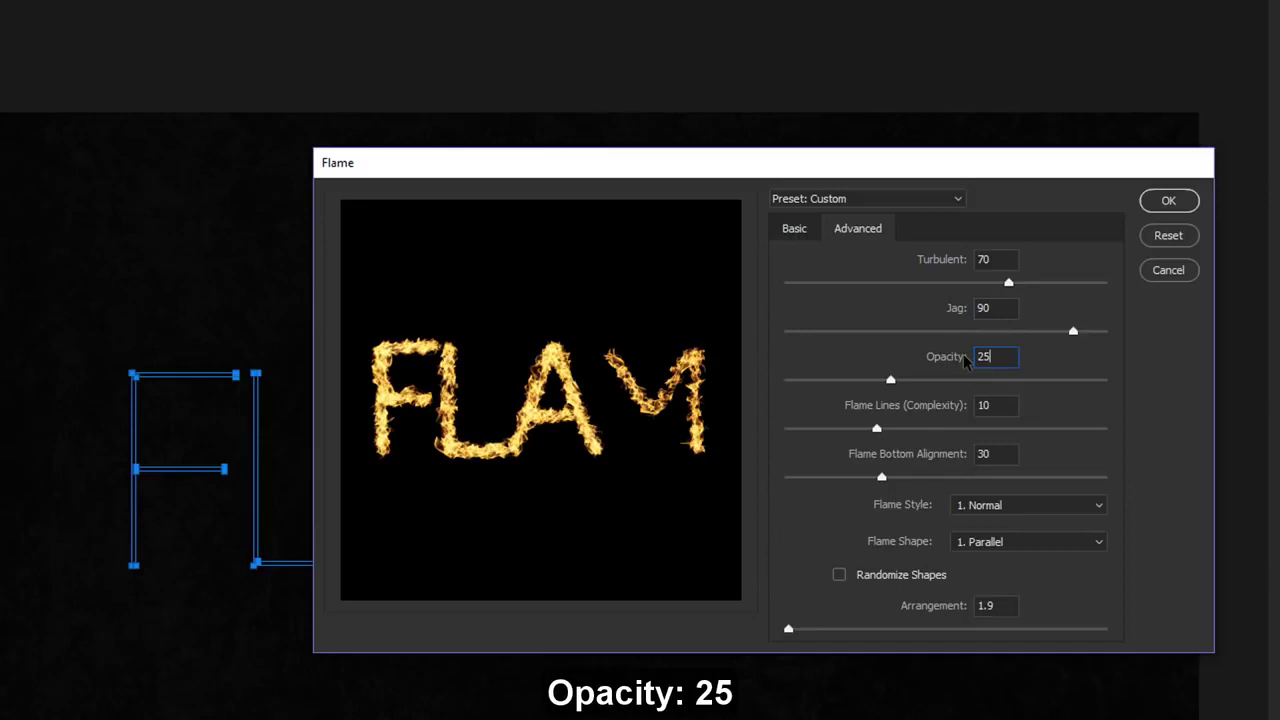
{"action": "key", "text": "Tab"}
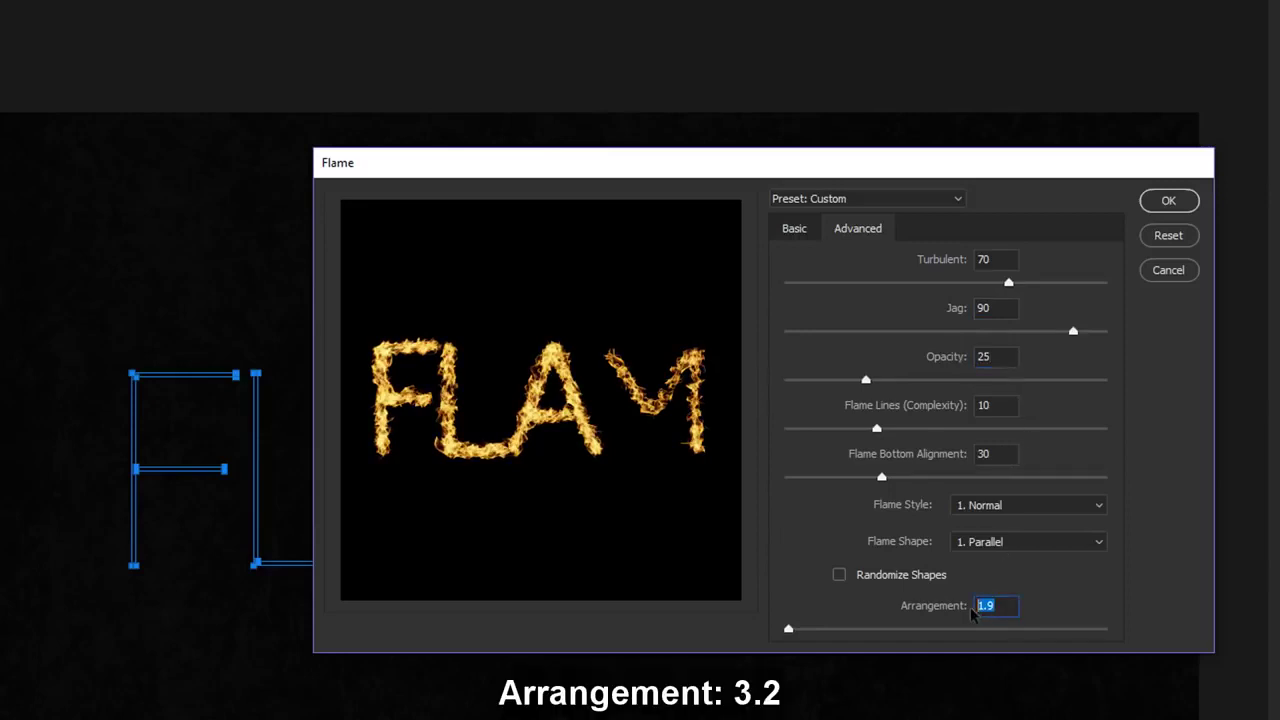
{"action": "type", "text": "3.2"}
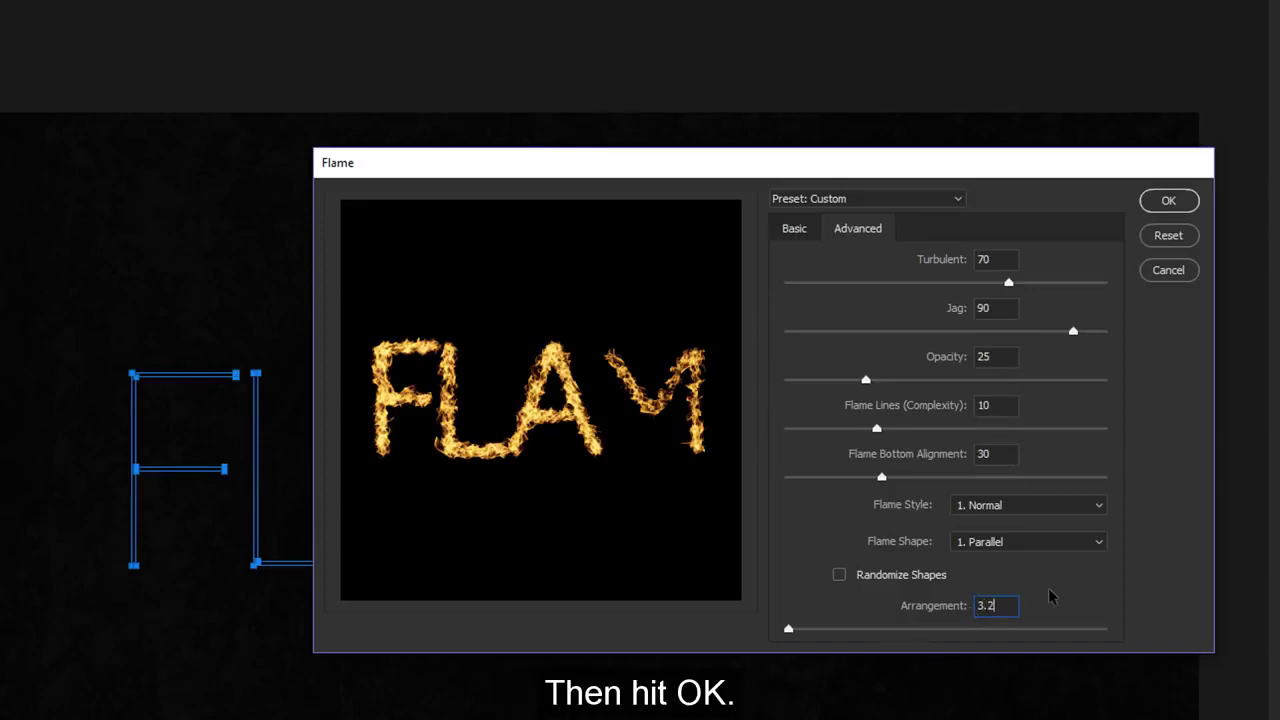
{"action": "left_click", "coordinate": [1159, 208]}
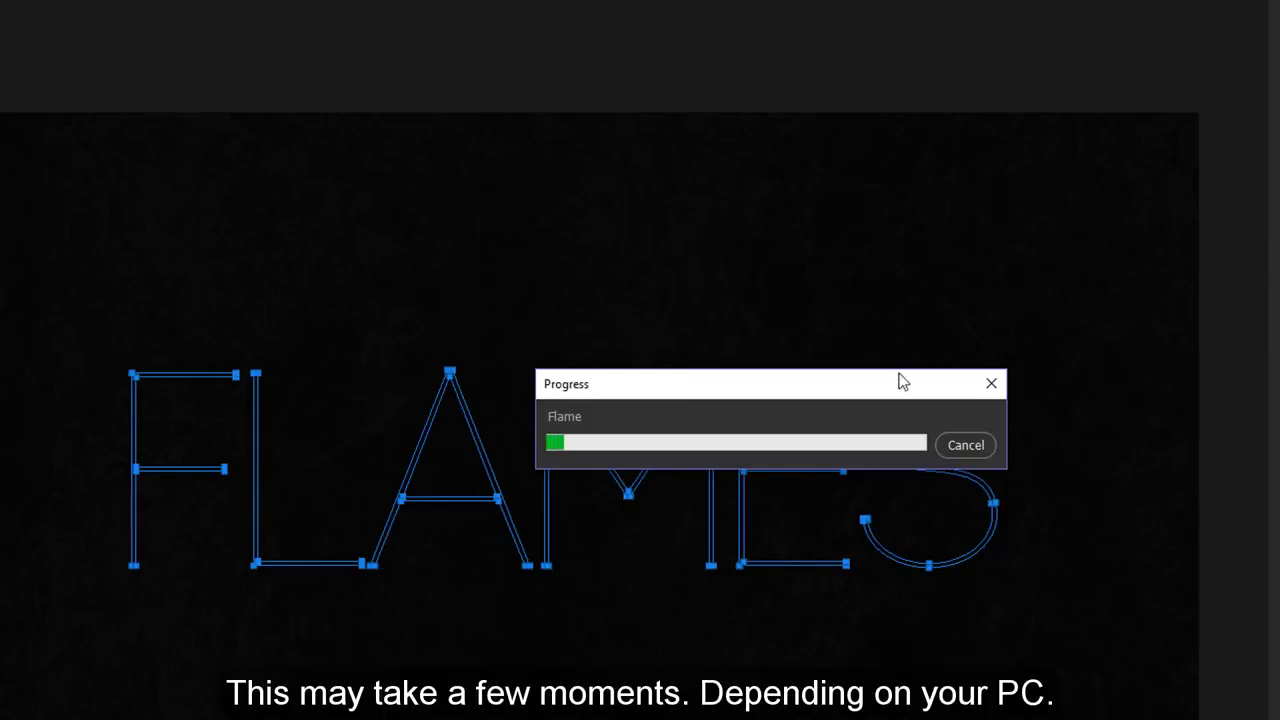
{"action": "left_click_drag", "start_coordinate": [897, 374], "coordinate": [686, 251]}
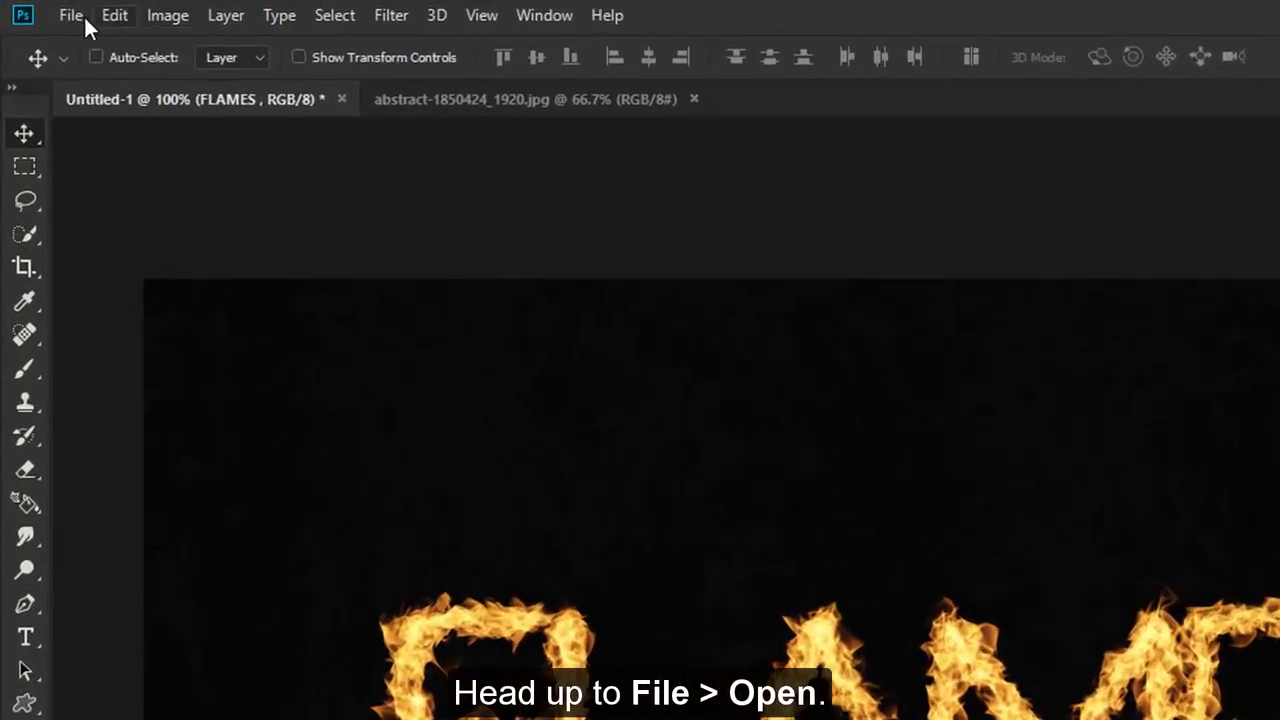
Step: Open the flame stock image TexturesCom_Flames0045_8_S from the Fire Text Stocks folder
{"action": "left_click", "coordinate": [52, 10]}
{"action": "left_click", "coordinate": [92, 70]}
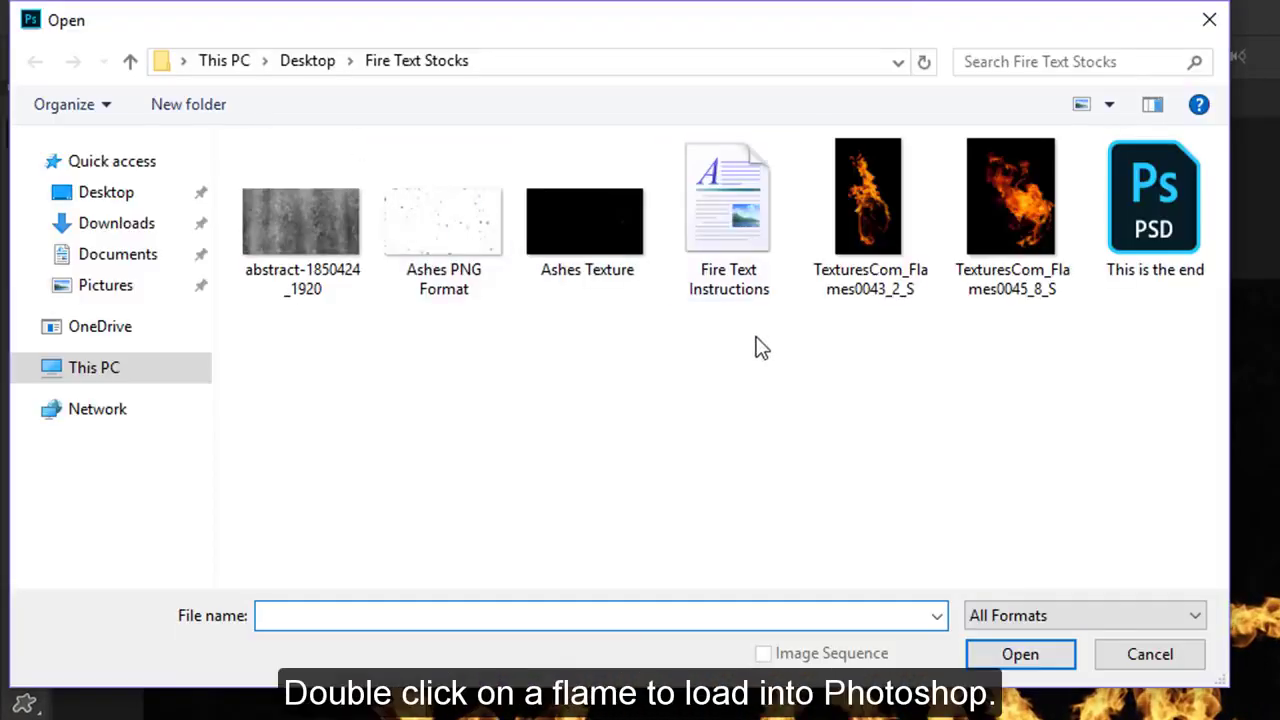
{"action": "double_click", "coordinate": [1033, 197]}
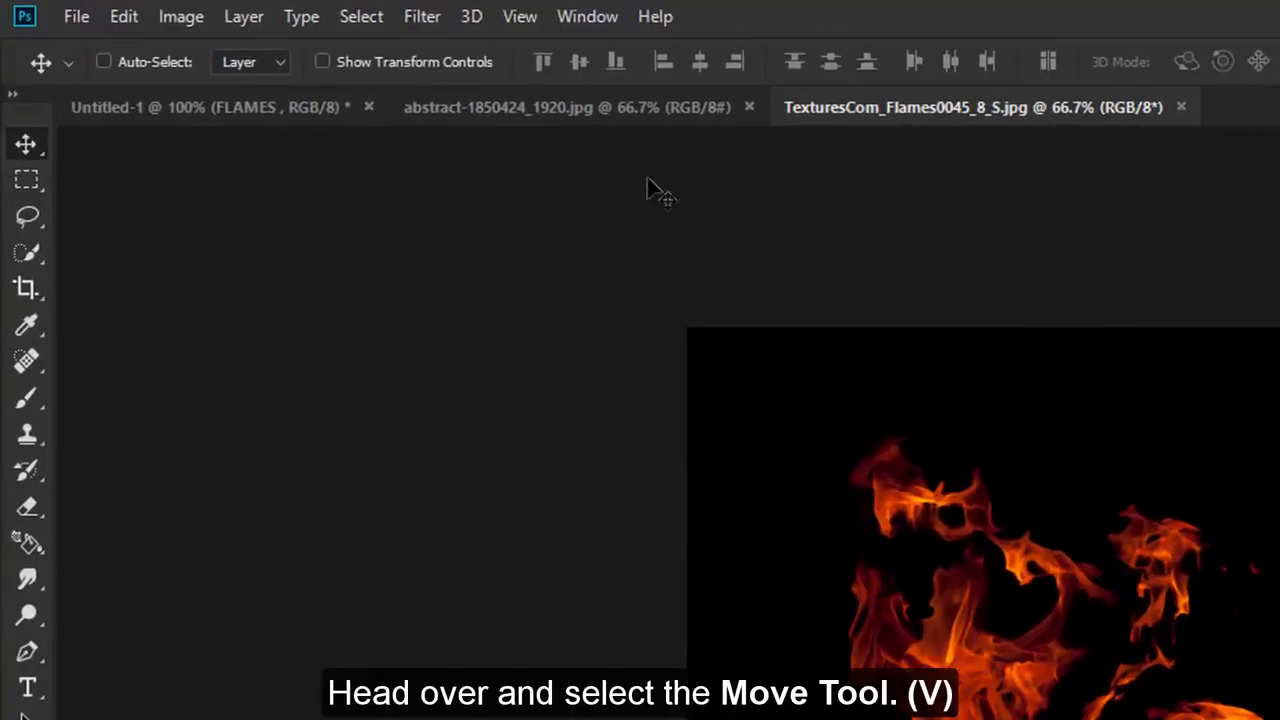
Step: Copy the flame image into the Untitled-1 project and place its layer directly below the rendered FLAMES layer
{"action": "left_click", "coordinate": [33, 140]}
{"action": "left_click_drag", "start_coordinate": [829, 366], "coordinate": [1063, 701]}
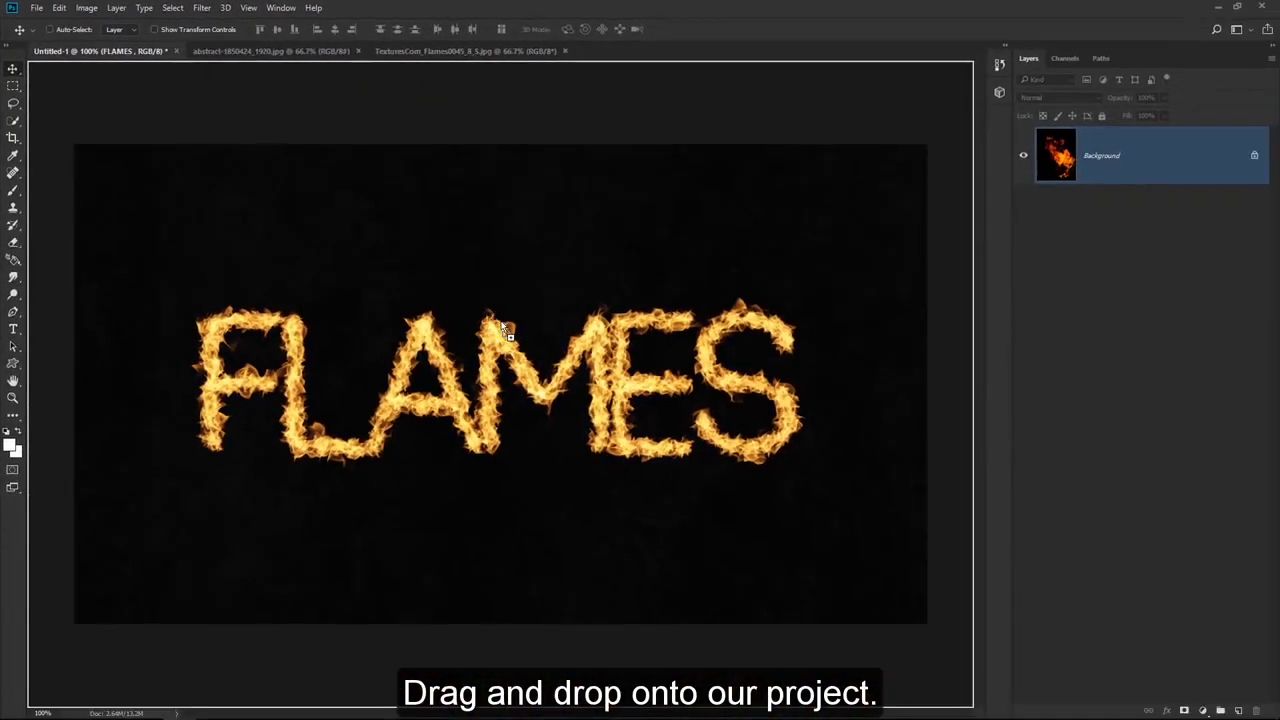
{"action": "left_click_drag", "start_coordinate": [508, 332], "coordinate": [506, 334]}
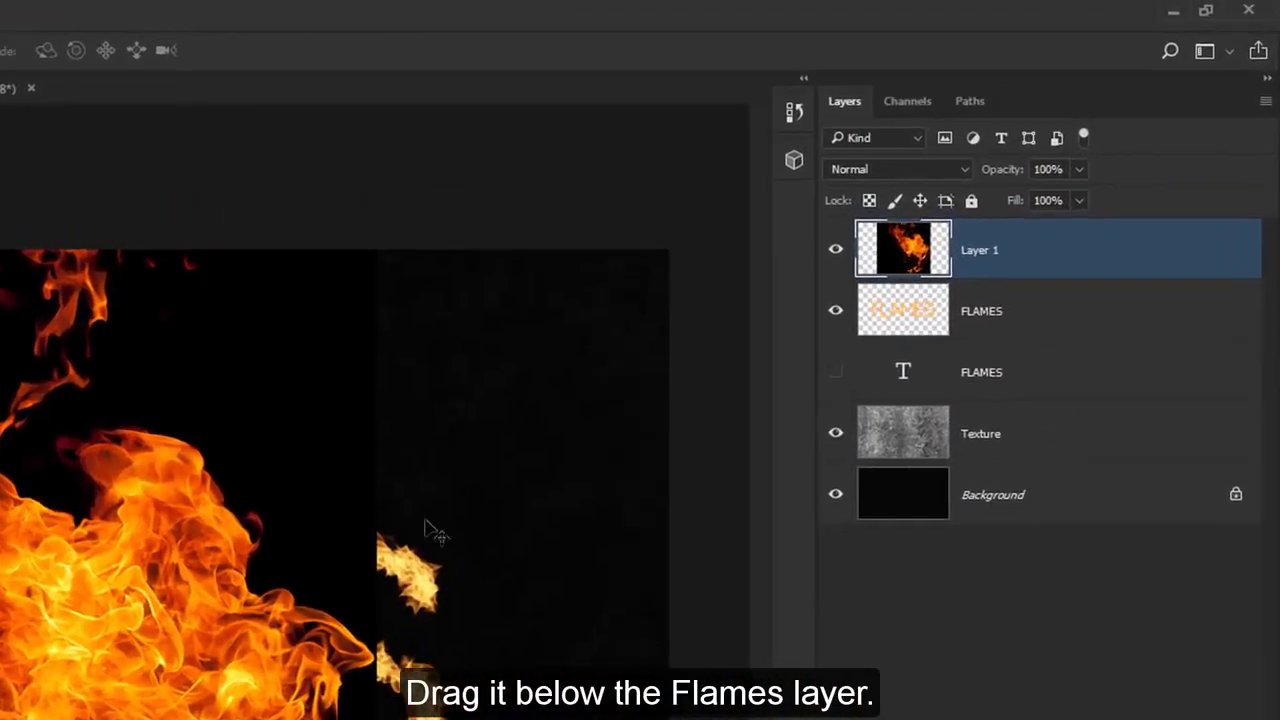
{"action": "left_click_drag", "start_coordinate": [1037, 263], "coordinate": [1026, 322]}
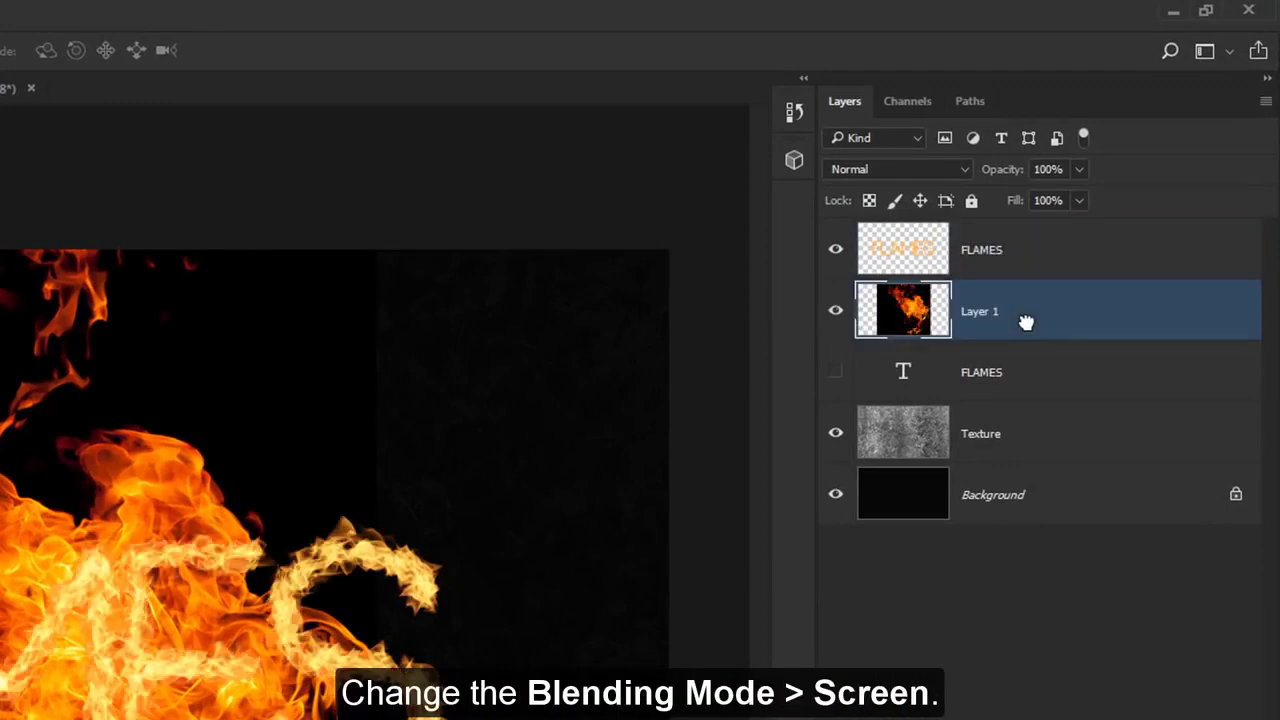
Step: Set the flame image layer's blending mode to Screen and rename the layer as Flame 1
{"action": "left_click", "coordinate": [945, 170]}
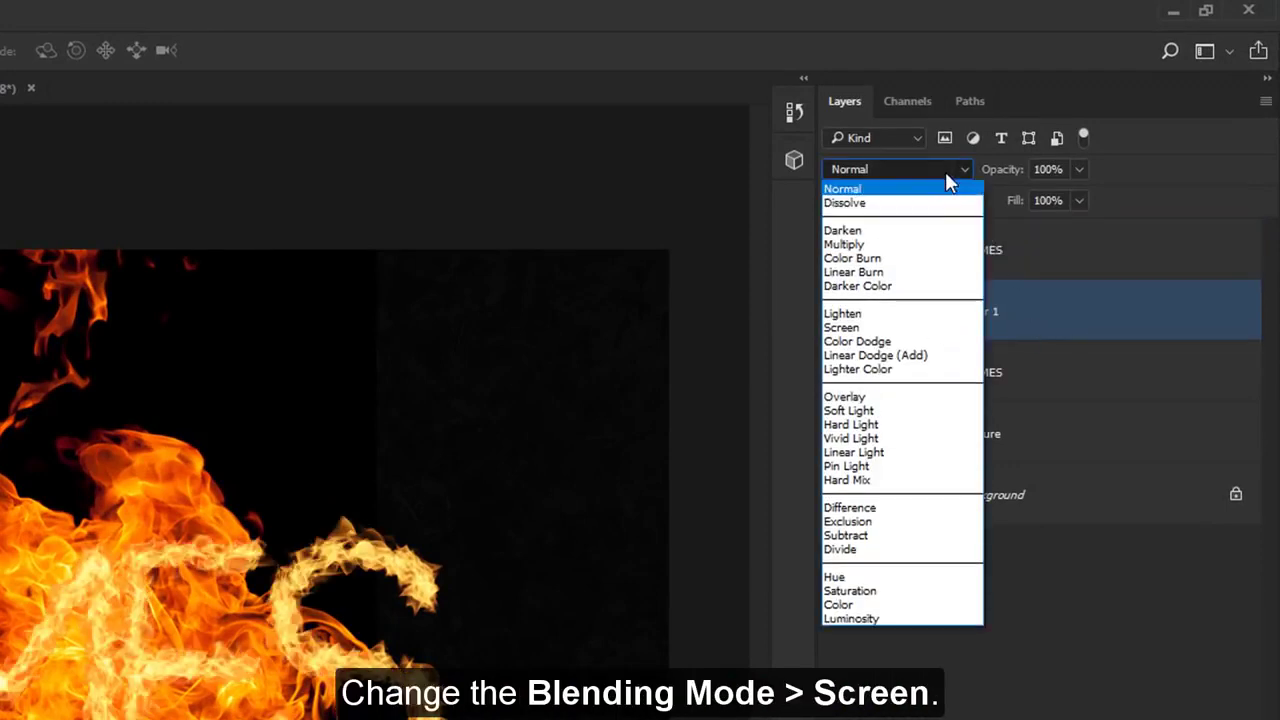
{"action": "left_click", "coordinate": [943, 330]}
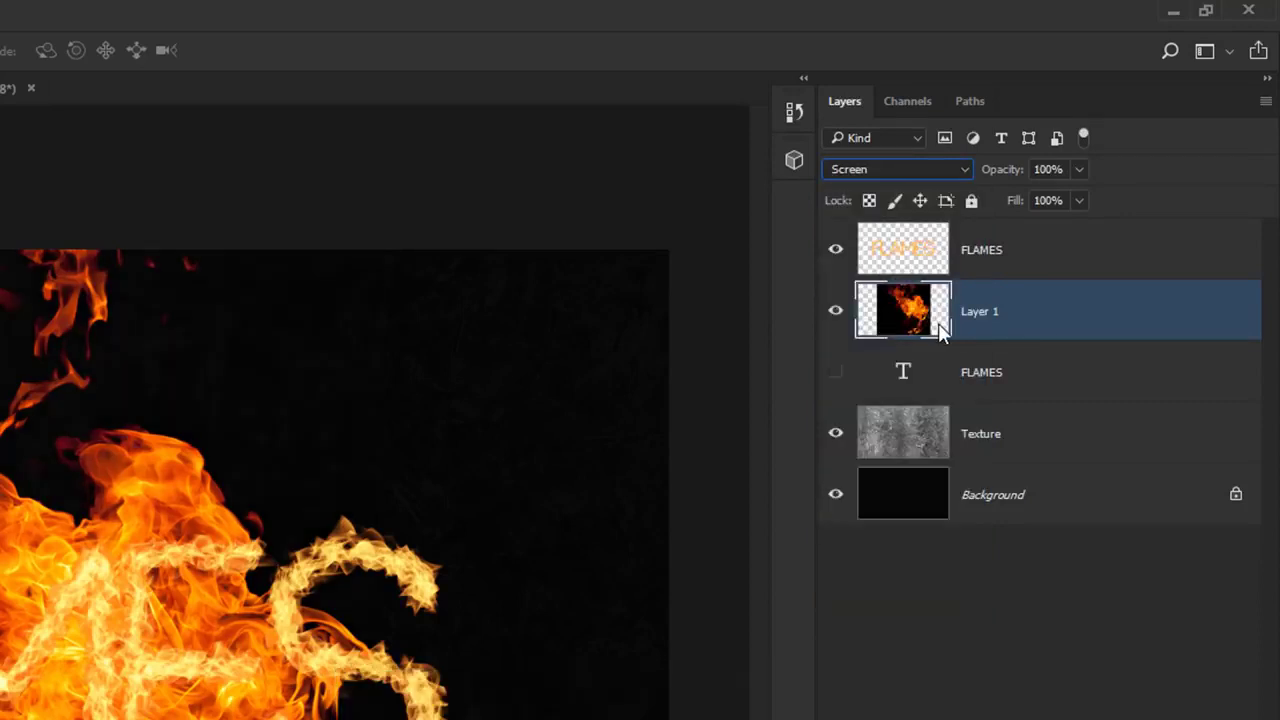
{"action": "double_click", "coordinate": [988, 312]}
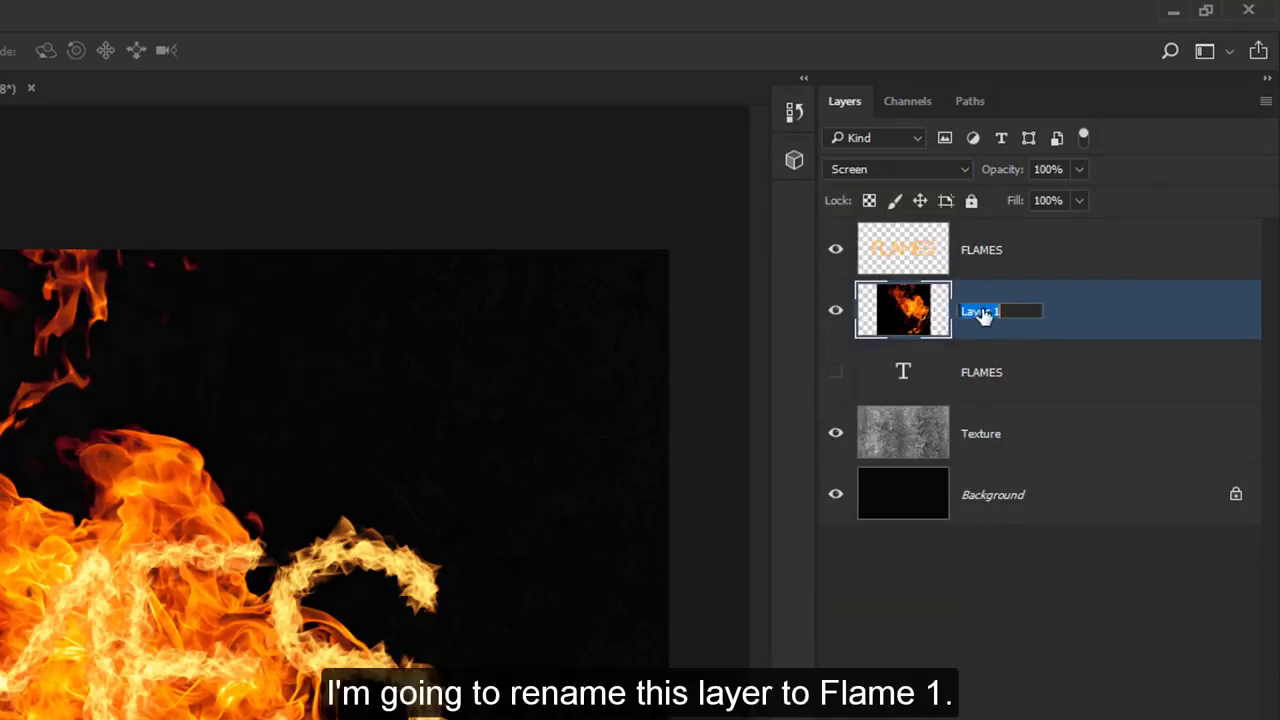
{"action": "type", "text": "Flame 1"}
{"action": "key", "text": "Return"}
Step: Convert the Flame 1 layer to a smart object and put it in a new group below the rendered FLAMES layer
{"action": "right_click", "coordinate": [962, 326]}
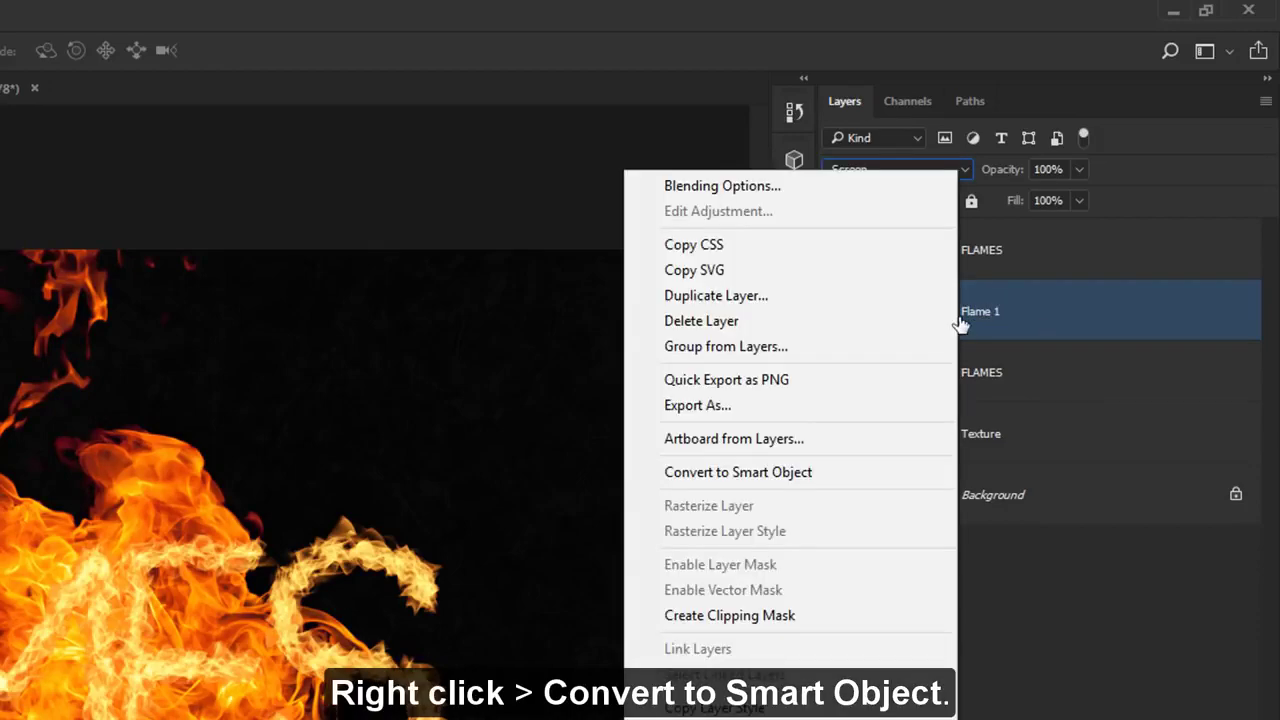
{"action": "left_click", "coordinate": [944, 474]}
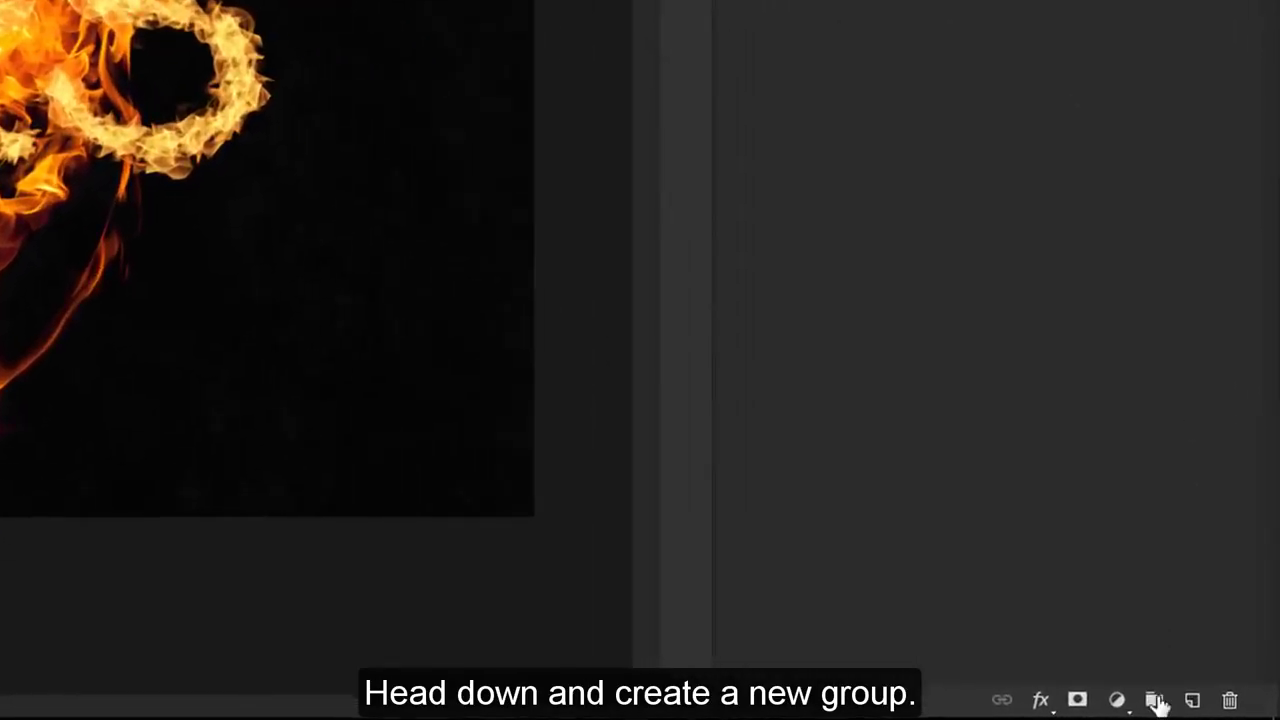
{"action": "left_click", "coordinate": [1155, 701]}
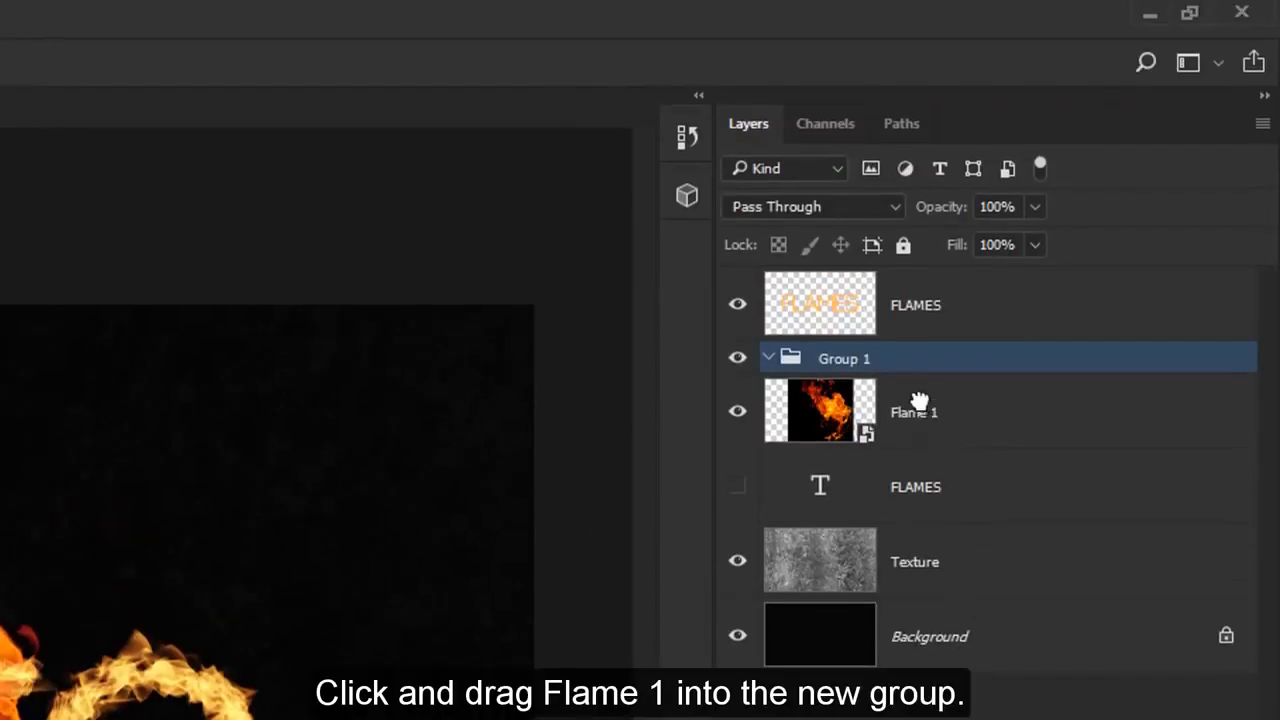
{"action": "left_click_drag", "start_coordinate": [918, 402], "coordinate": [905, 362]}
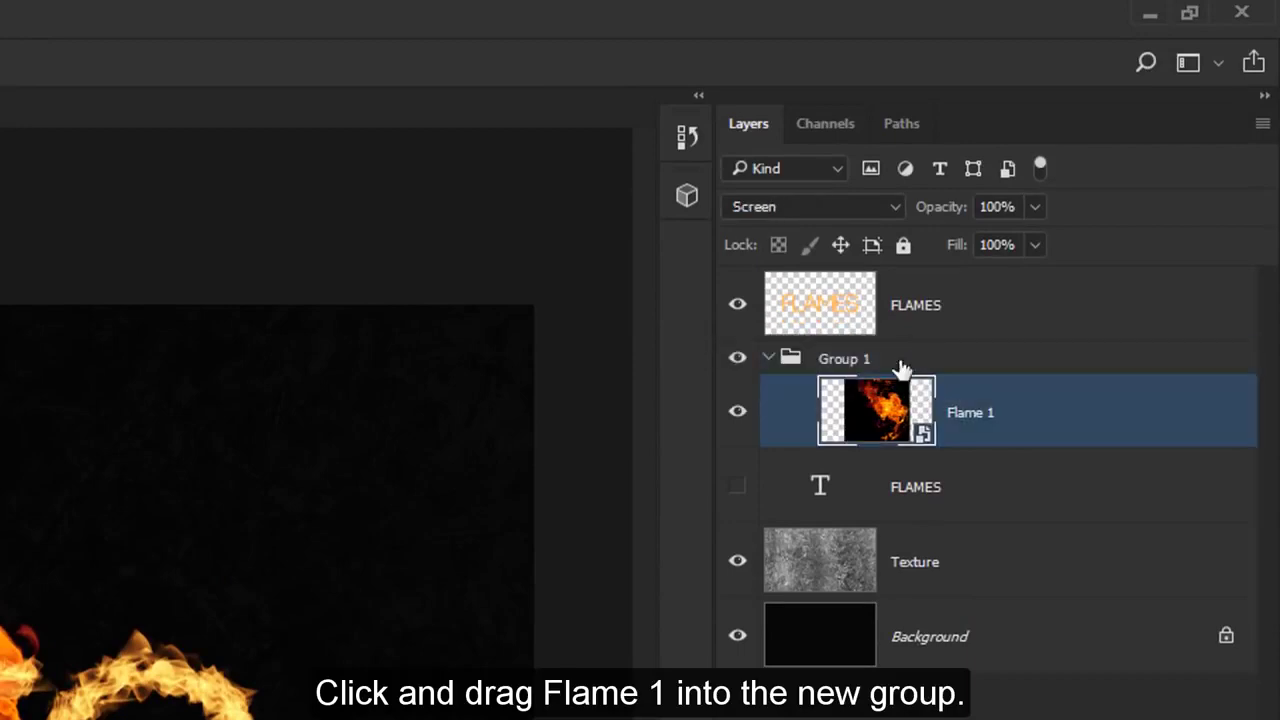
{"action": "left_click", "coordinate": [801, 320]}
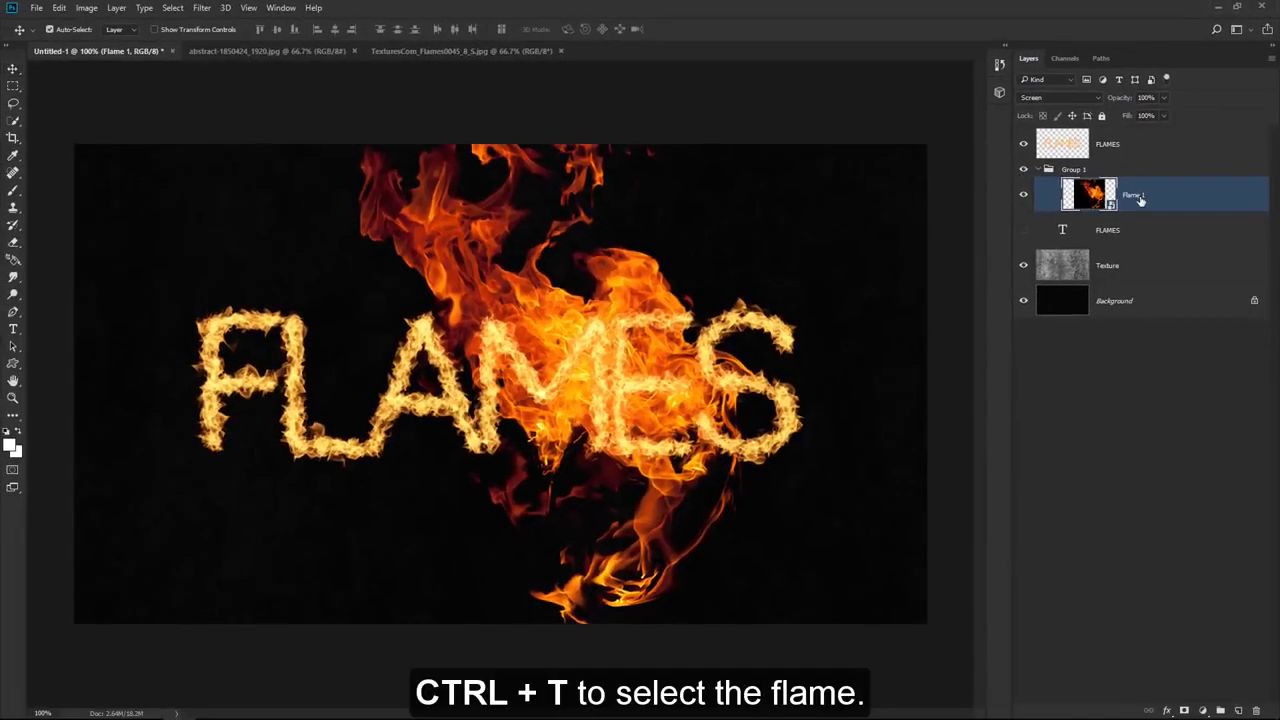
Step: Scale Flame 1 proportionally to about 48%, rotate it about 9 degrees and position it over the letter F
{"action": "key", "text": "ctrl+t"}
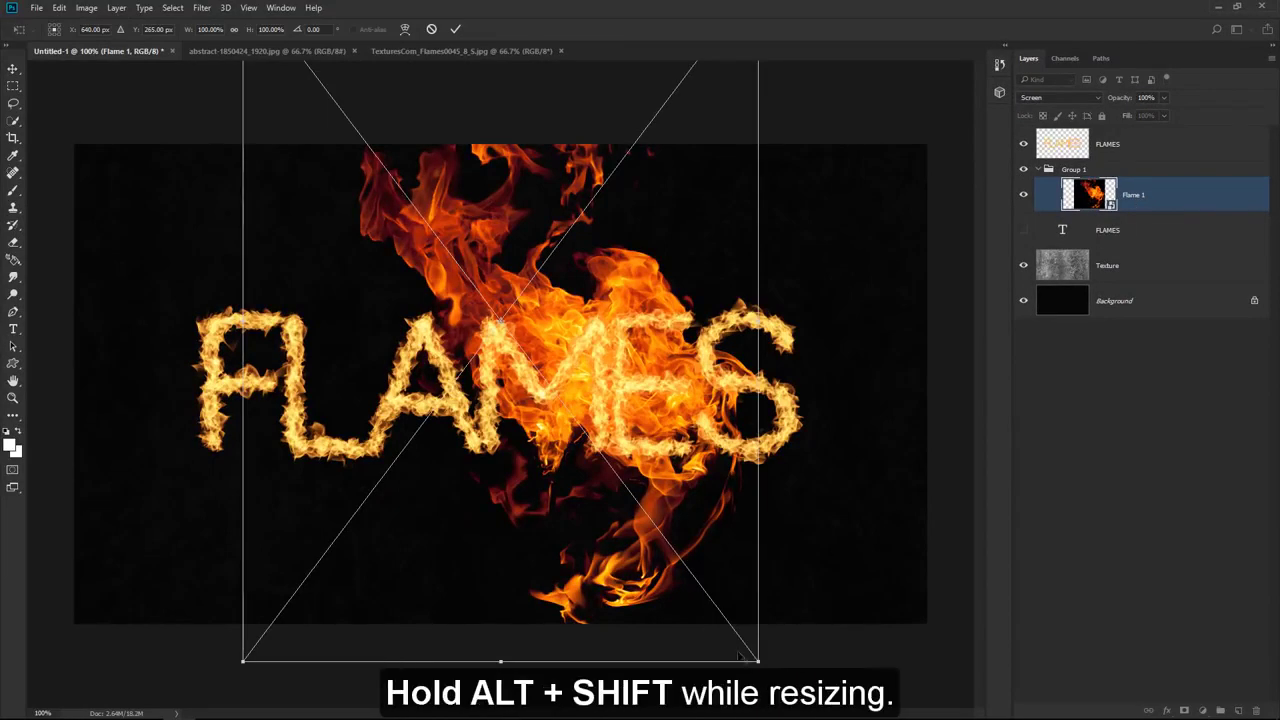
{"action": "left_click_drag", "start_coordinate": [758, 661], "coordinate": [638, 502]}
{"action": "left_click_drag", "start_coordinate": [600, 398], "coordinate": [298, 404]}
{"action": "left_click_drag", "start_coordinate": [329, 511], "coordinate": [315, 492]}
{"action": "left_click_drag", "start_coordinate": [406, 415], "coordinate": [389, 449]}
{"action": "left_click_drag", "start_coordinate": [267, 359], "coordinate": [261, 345]}
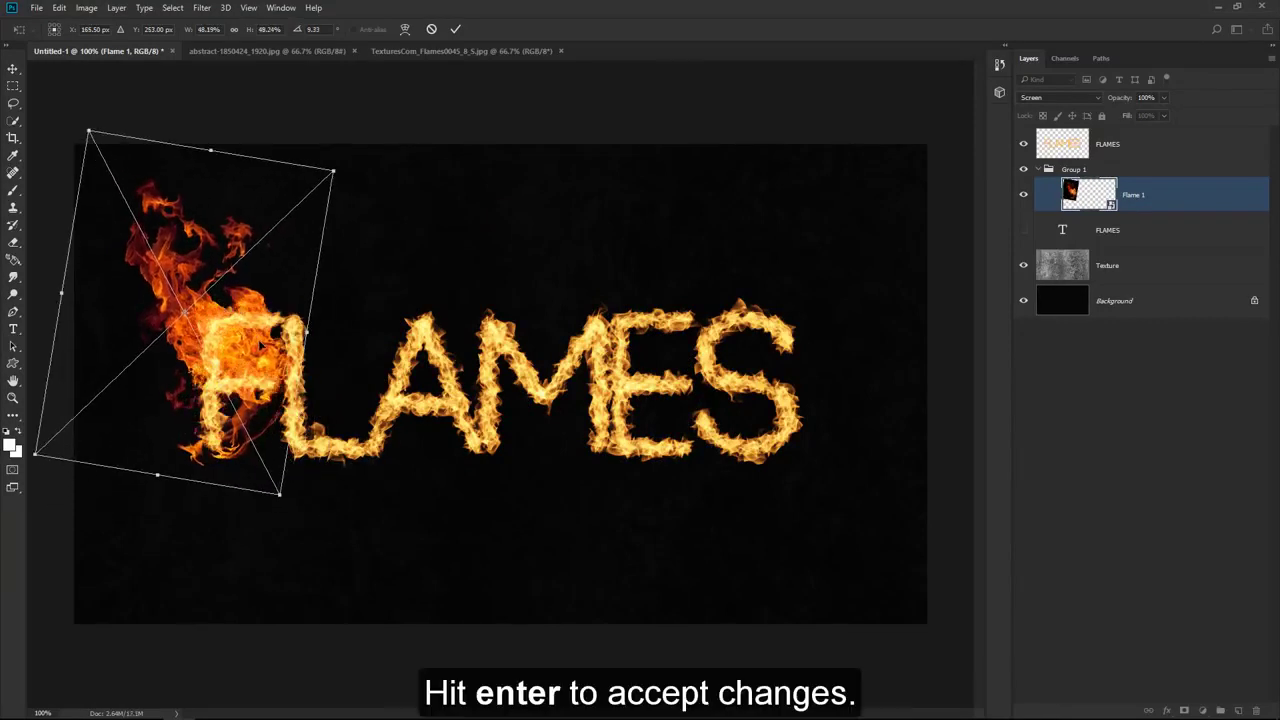
{"action": "left_click", "coordinate": [455, 30]}
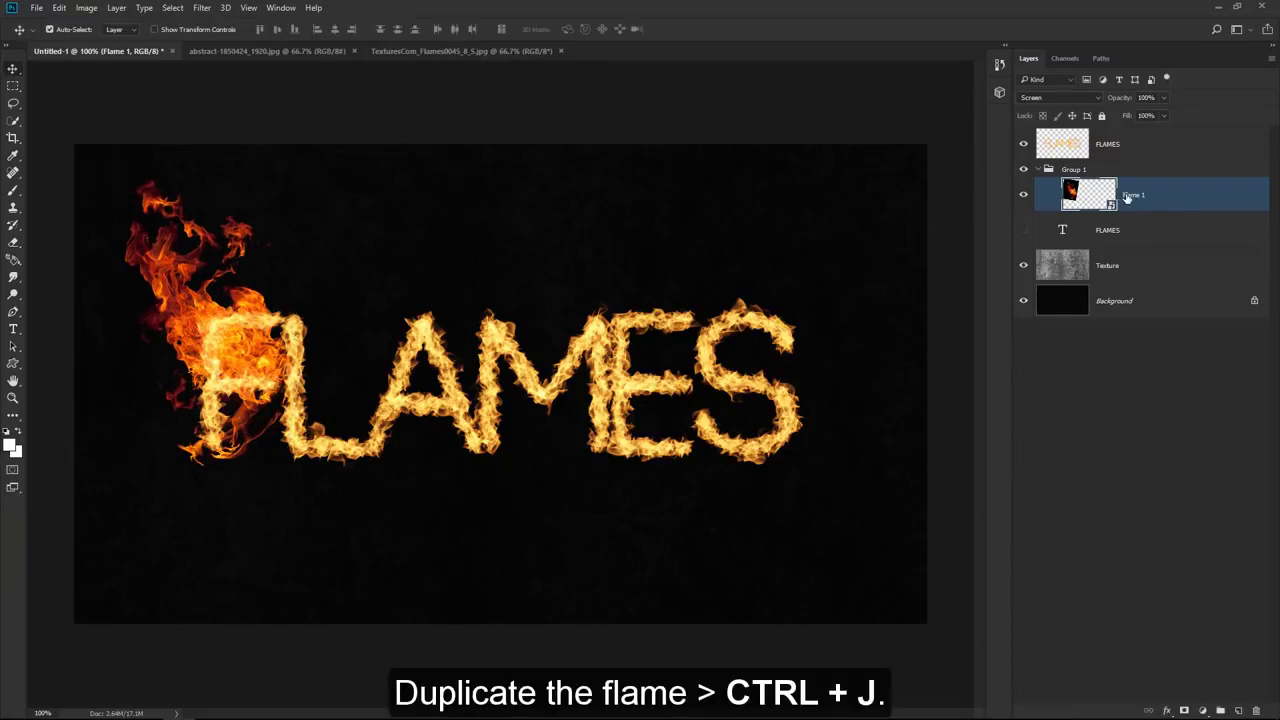
Step: Duplicate Flame 1, shrink and rotate the copy, and position it over the upper stem of the letter L
{"action": "key", "text": "ctrl+j"}
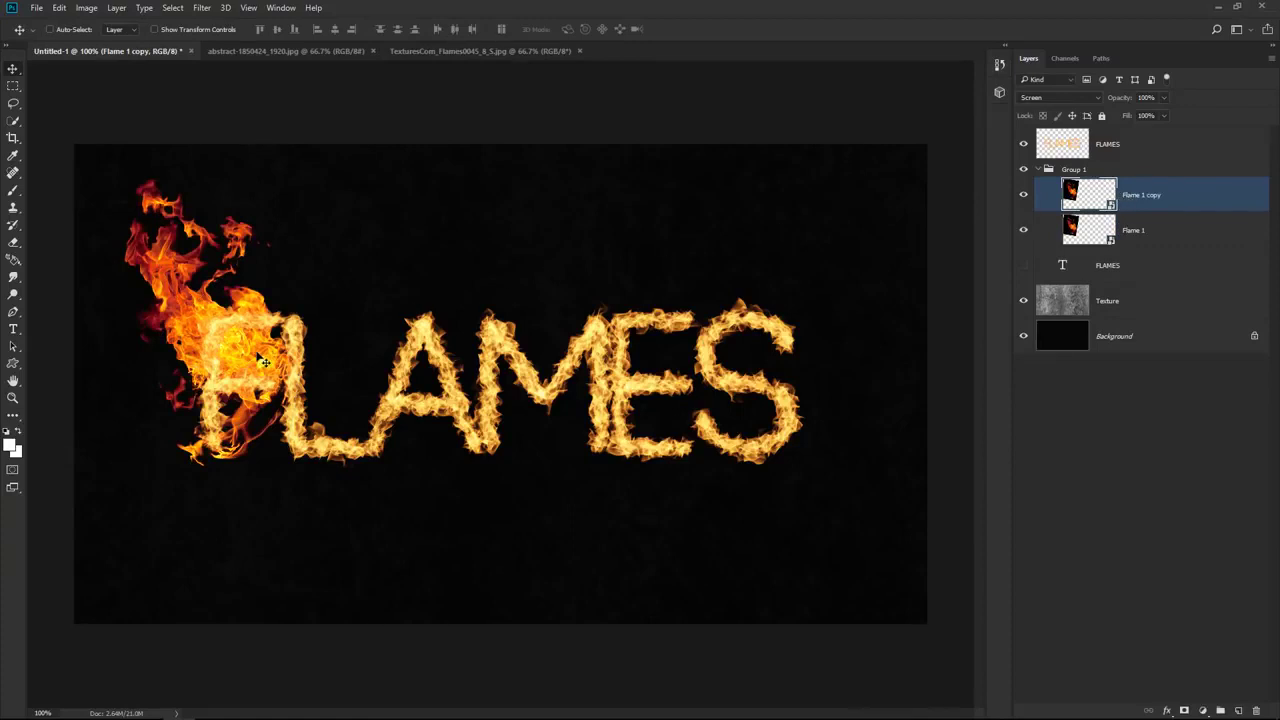
{"action": "left_click_drag", "start_coordinate": [270, 355], "coordinate": [325, 377]}
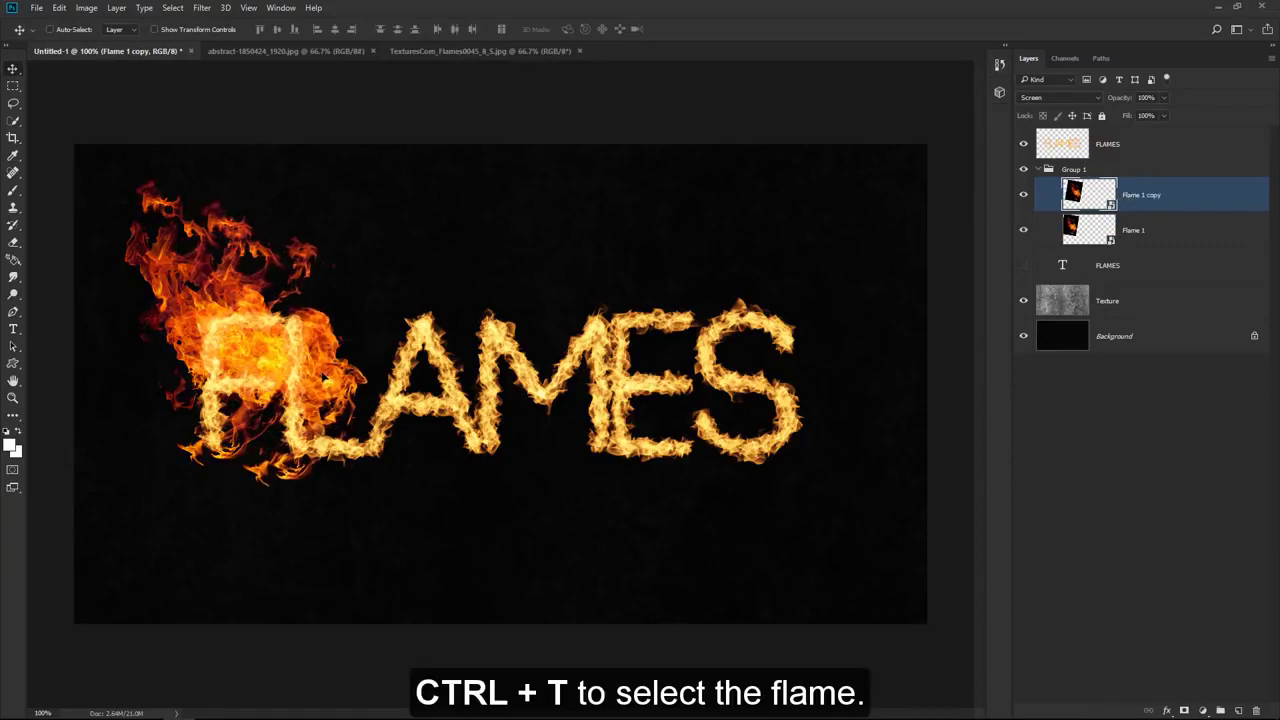
{"action": "key", "text": "ctrl+t"}
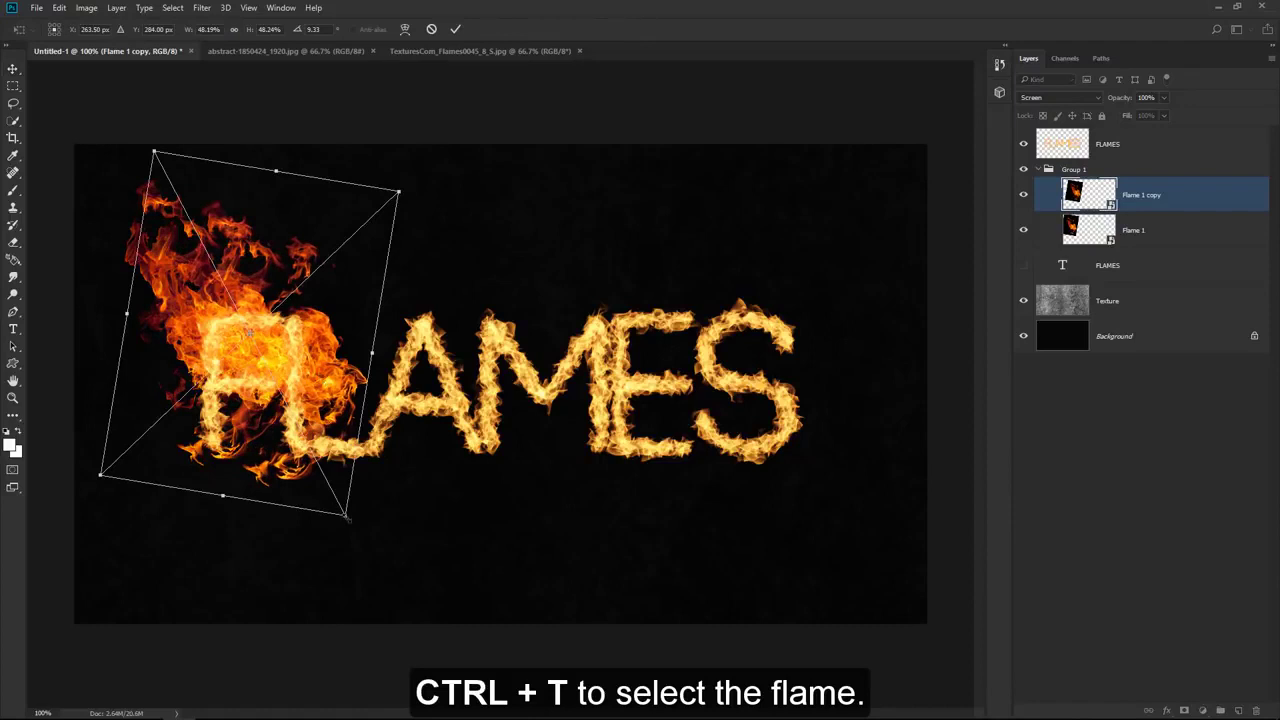
{"action": "left_click_drag", "start_coordinate": [346, 516], "coordinate": [306, 440]}
{"action": "left_click_drag", "start_coordinate": [356, 390], "coordinate": [336, 430]}
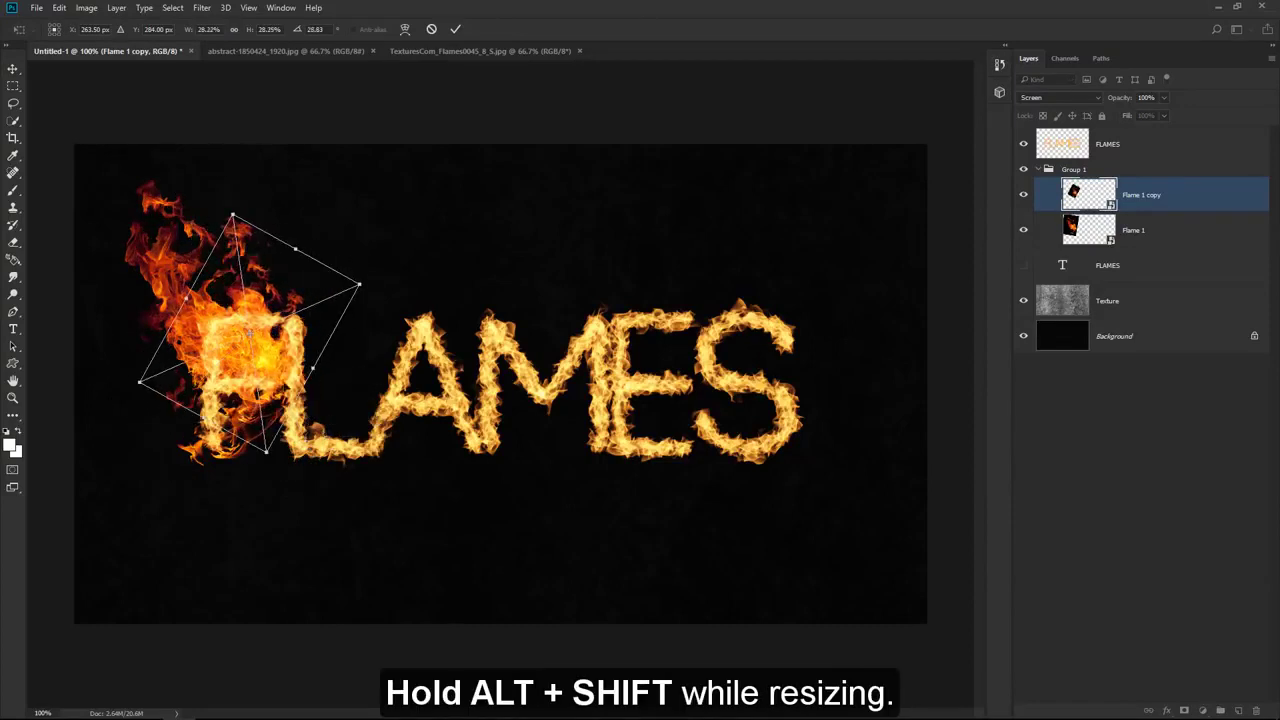
{"action": "left_click_drag", "start_coordinate": [268, 379], "coordinate": [312, 390]}
{"action": "left_click_drag", "start_coordinate": [300, 466], "coordinate": [288, 420]}
{"action": "left_click_drag", "start_coordinate": [300, 360], "coordinate": [306, 377]}
{"action": "key", "text": "Return"}
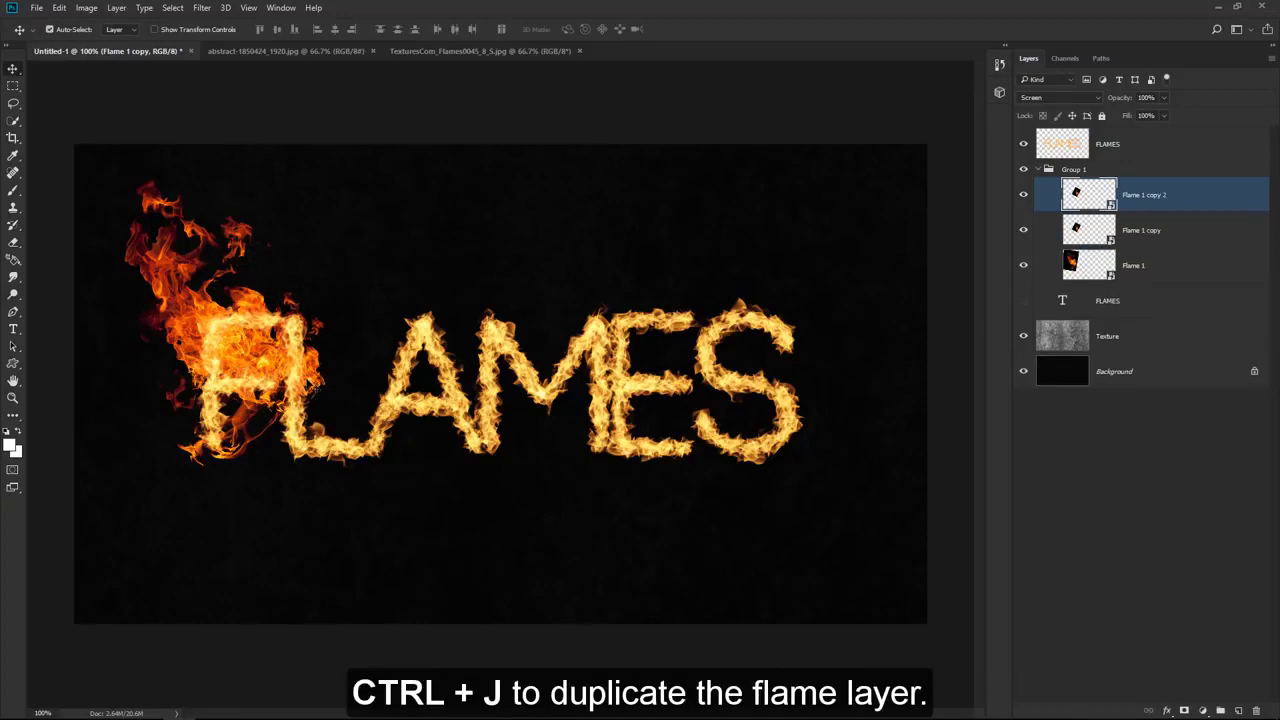
Step: Duplicate the small flame and fit the copy over the lower stem of the L
{"action": "key", "text": "ctrl+j"}
{"action": "left_click_drag", "start_coordinate": [310, 382], "coordinate": [322, 431]}
{"action": "key", "text": "ctrl+t"}
{"action": "left_click_drag", "start_coordinate": [307, 487], "coordinate": [296, 476]}
{"action": "key", "text": "Return"}
Step: Duplicate the flame again and rotate and place the copy where the L's base meets the A
{"action": "key", "text": "ctrl+j"}
{"action": "left_click_drag", "start_coordinate": [306, 420], "coordinate": [356, 444]}
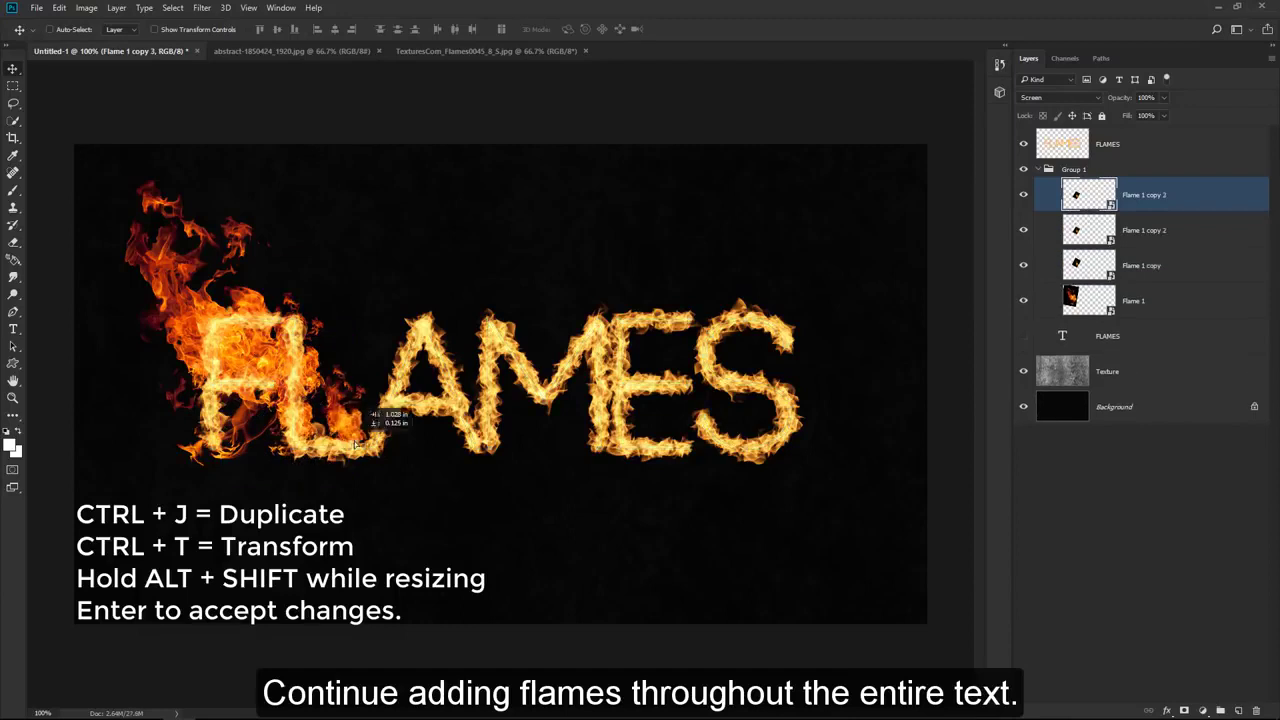
{"action": "key", "text": "ctrl+t"}
{"action": "left_click_drag", "start_coordinate": [312, 500], "coordinate": [362, 503]}
{"action": "left_click_drag", "start_coordinate": [350, 408], "coordinate": [393, 432]}
{"action": "key", "text": "Return"}
Step: Duplicate the flame and transform the copy to fit the left leg of the A
{"action": "key", "text": "ctrl+j"}
{"action": "key", "text": "ctrl+t"}
{"action": "left_click_drag", "start_coordinate": [455, 378], "coordinate": [416, 321]}
{"action": "key", "text": "Return"}
Step: Duplicate the flame, then rotate, resize and move the copy over the peak of the A
{"action": "key", "text": "ctrl+j"}
{"action": "left_click_drag", "start_coordinate": [385, 392], "coordinate": [424, 340]}
{"action": "key", "text": "ctrl+t"}
{"action": "left_click_drag", "start_coordinate": [457, 282], "coordinate": [470, 256]}
{"action": "left_click_drag", "start_coordinate": [514, 274], "coordinate": [498, 258]}
{"action": "left_click_drag", "start_coordinate": [461, 322], "coordinate": [490, 340]}
{"action": "key", "text": "Return"}
Step: Add further flame copies, rotated and resized, along the right leg of the A and across the M
{"action": "key", "text": "ctrl+j"}
{"action": "key", "text": "ctrl+t"}
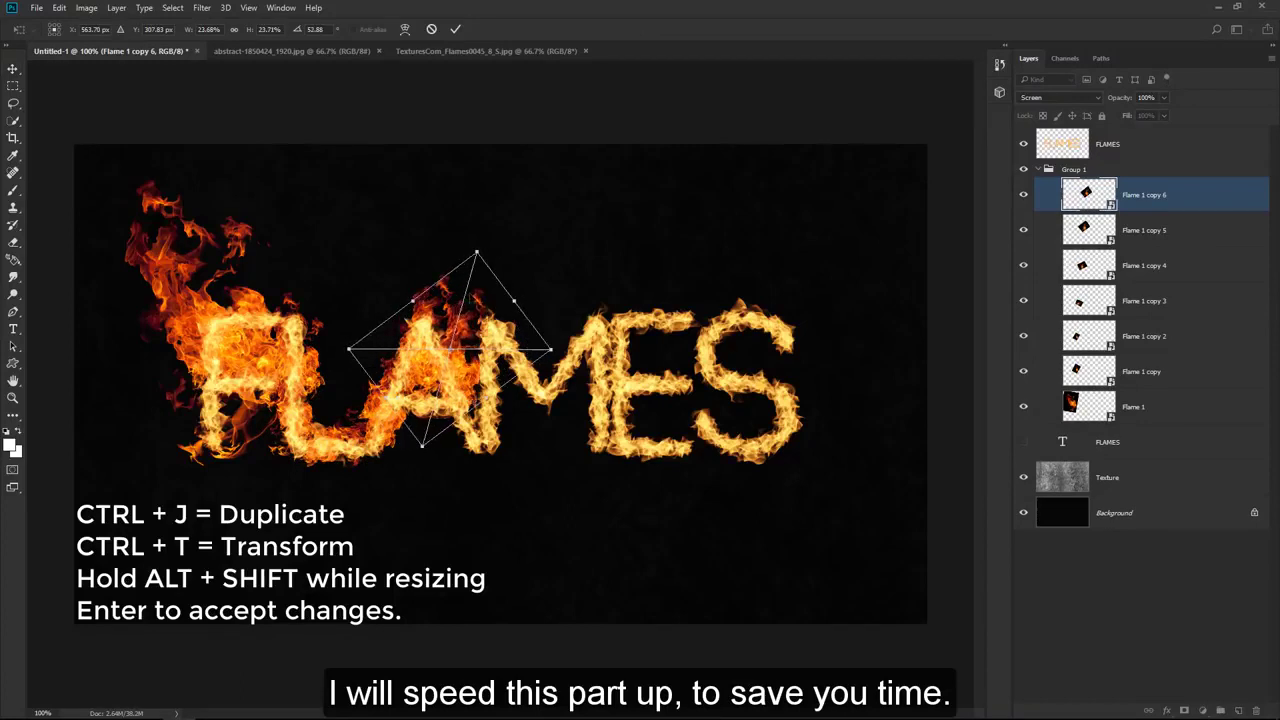
{"action": "left_click_drag", "start_coordinate": [477, 252], "coordinate": [471, 273]}
{"action": "left_click_drag", "start_coordinate": [500, 265], "coordinate": [461, 252]}
{"action": "left_click_drag", "start_coordinate": [460, 351], "coordinate": [471, 402]}
{"action": "left_click_drag", "start_coordinate": [538, 376], "coordinate": [520, 346]}
{"action": "left_click_drag", "start_coordinate": [485, 417], "coordinate": [613, 401]}
{"action": "key", "text": "Return"}
Step: Duplicate the flame repeatedly and transform the copies to fill the middle and right leg of the M
{"action": "key", "text": "ctrl+j"}
{"action": "key", "text": "ctrl+j"}
{"action": "key", "text": "ctrl+t"}
{"action": "key", "text": "Return"}
Step: Duplicate the flame, then enlarge, flip and move the copy over the junction of the M and E
{"action": "key", "text": "ctrl+j"}
{"action": "key", "text": "ctrl+t"}
{"action": "left_click_drag", "start_coordinate": [590, 312], "coordinate": [591, 252]}
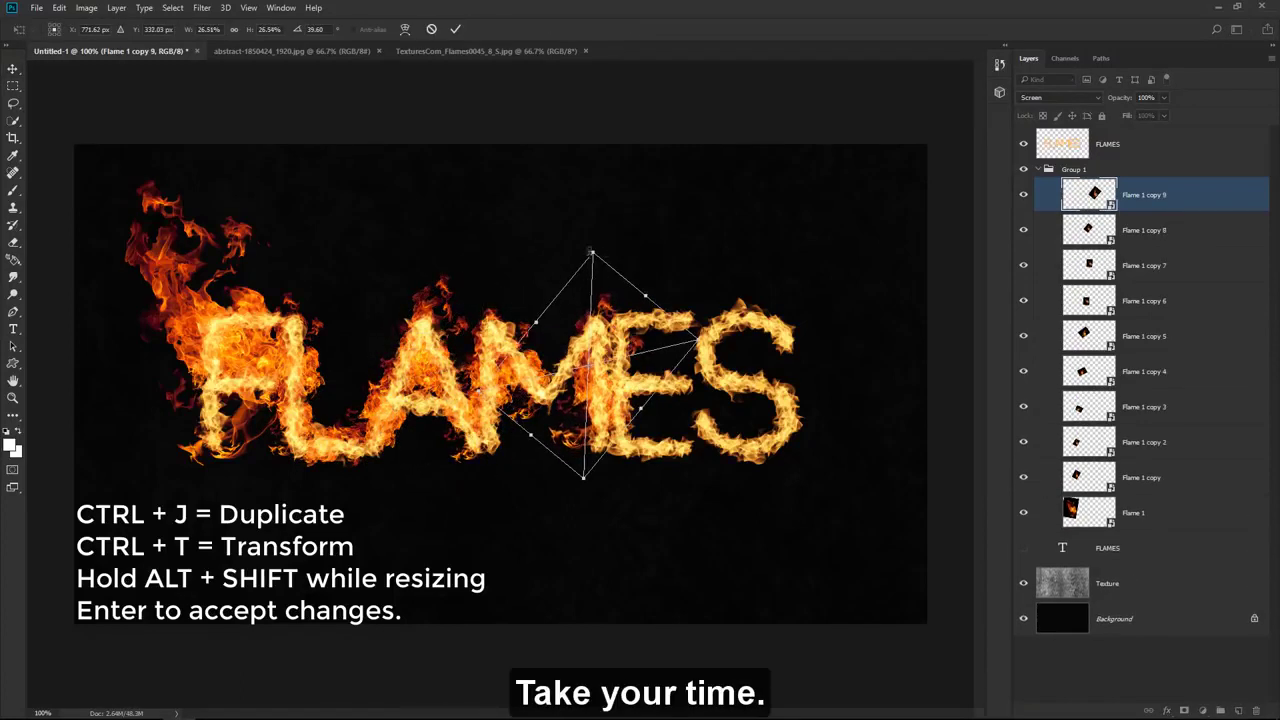
{"action": "right_click", "coordinate": [632, 330]}
{"action": "left_click", "coordinate": [670, 520]}
{"action": "left_click_drag", "start_coordinate": [615, 366], "coordinate": [642, 369]}
{"action": "key", "text": "Return"}
Step: Duplicate the flame again and transform and position copies on the upper part of the E
{"action": "key", "text": "ctrl+j"}
{"action": "key", "text": "ctrl+t"}
{"action": "left_click_drag", "start_coordinate": [609, 243], "coordinate": [688, 294]}
{"action": "key", "text": "Return"}
{"action": "left_click_drag", "start_coordinate": [635, 385], "coordinate": [725, 418]}
Step: Add more flame copies, rotated, resized and flipped, along the lower arms of the E
{"action": "key", "text": "ctrl+j"}
{"action": "key", "text": "ctrl+t"}
{"action": "key", "text": "Return"}
{"action": "key", "text": "ctrl+j"}
{"action": "key", "text": "ctrl+j"}
{"action": "key", "text": "ctrl+t"}
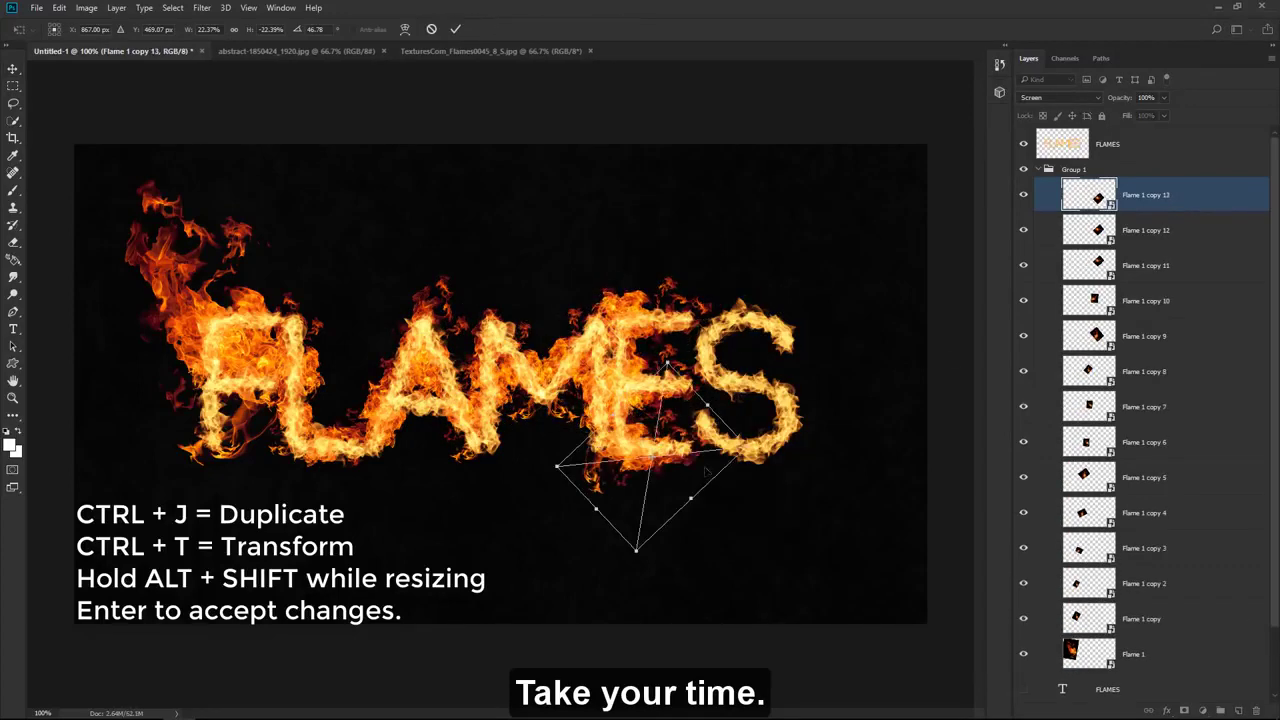
{"action": "right_click", "coordinate": [766, 466]}
{"action": "left_click", "coordinate": [815, 651]}
{"action": "key", "text": "Return"}
Step: Duplicate the flame several more times and place and flip the copies around the curves of the S
{"action": "key", "text": "ctrl+j"}
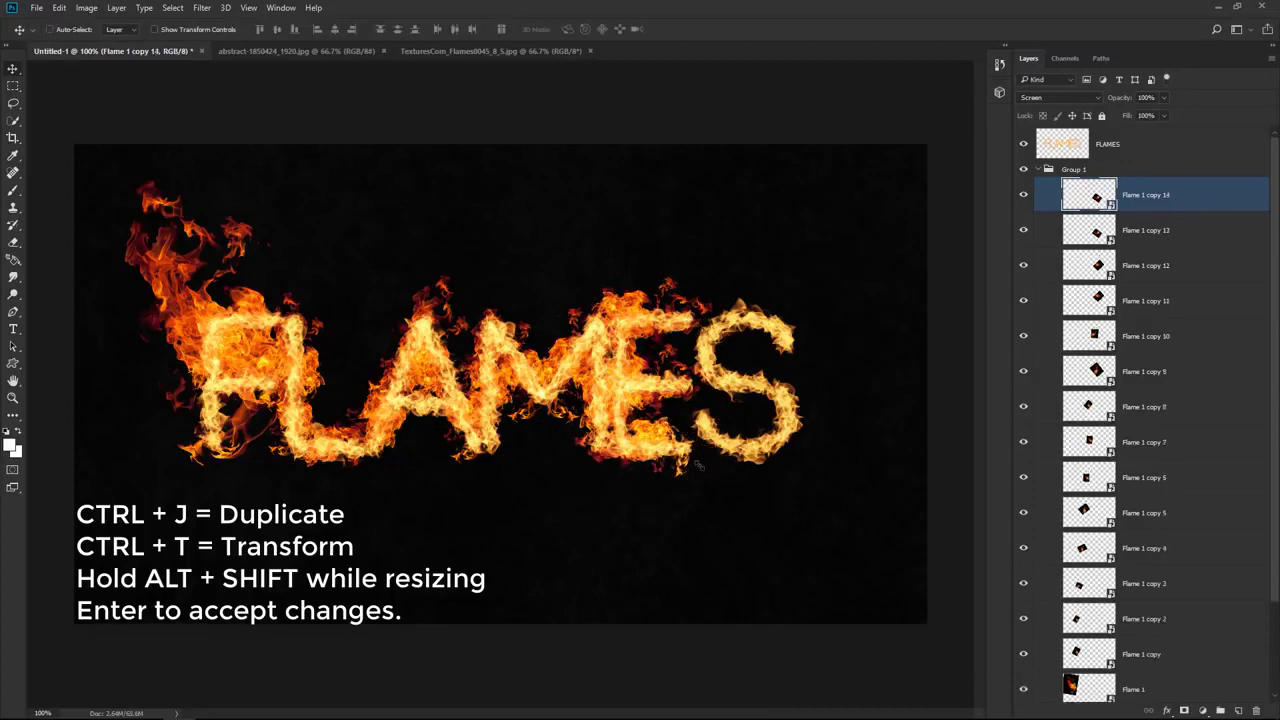
{"action": "key", "text": "ctrl+j"}
{"action": "left_click_drag", "start_coordinate": [650, 449], "coordinate": [748, 330]}
{"action": "key", "text": "ctrl+j"}
{"action": "key", "text": "ctrl+t"}
{"action": "right_click", "coordinate": [740, 330]}
{"action": "left_click", "coordinate": [800, 494]}
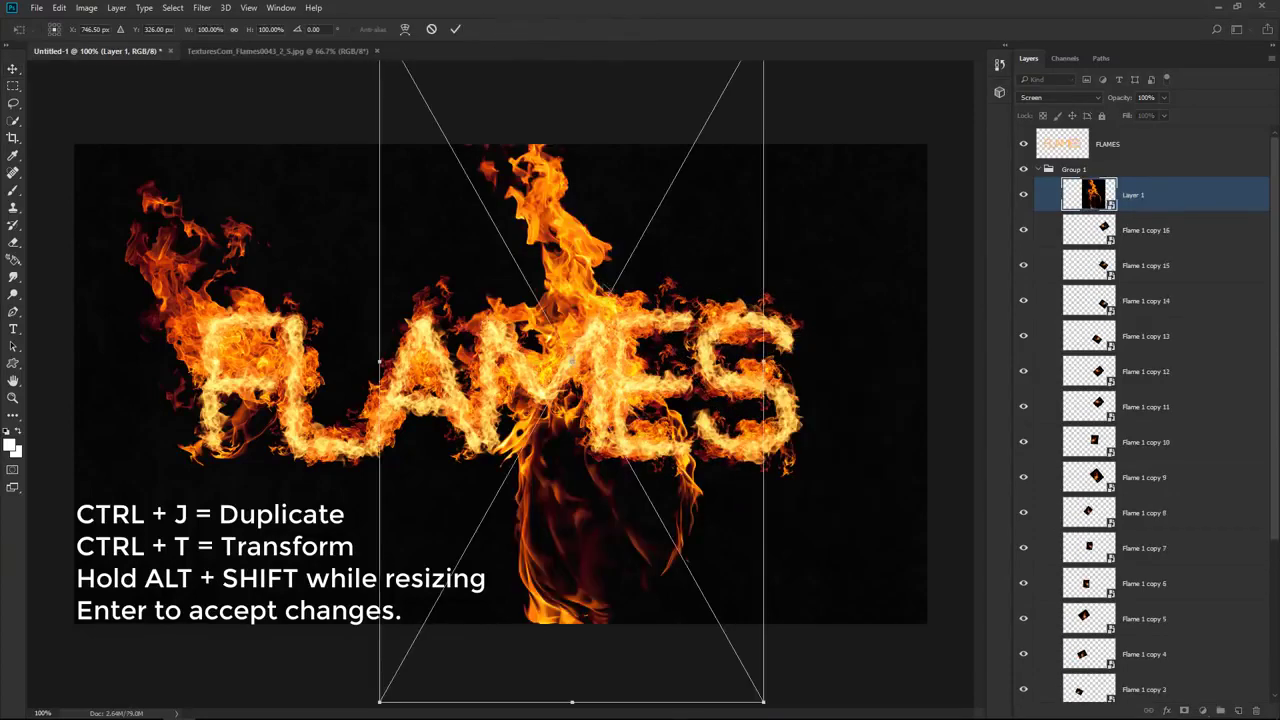
Step: Scale down the tall flame on Layer 1, rotate it about 17.6°, and place it rising from the top of the S
{"action": "left_click_drag", "start_coordinate": [610, 270], "coordinate": [753, 356]}
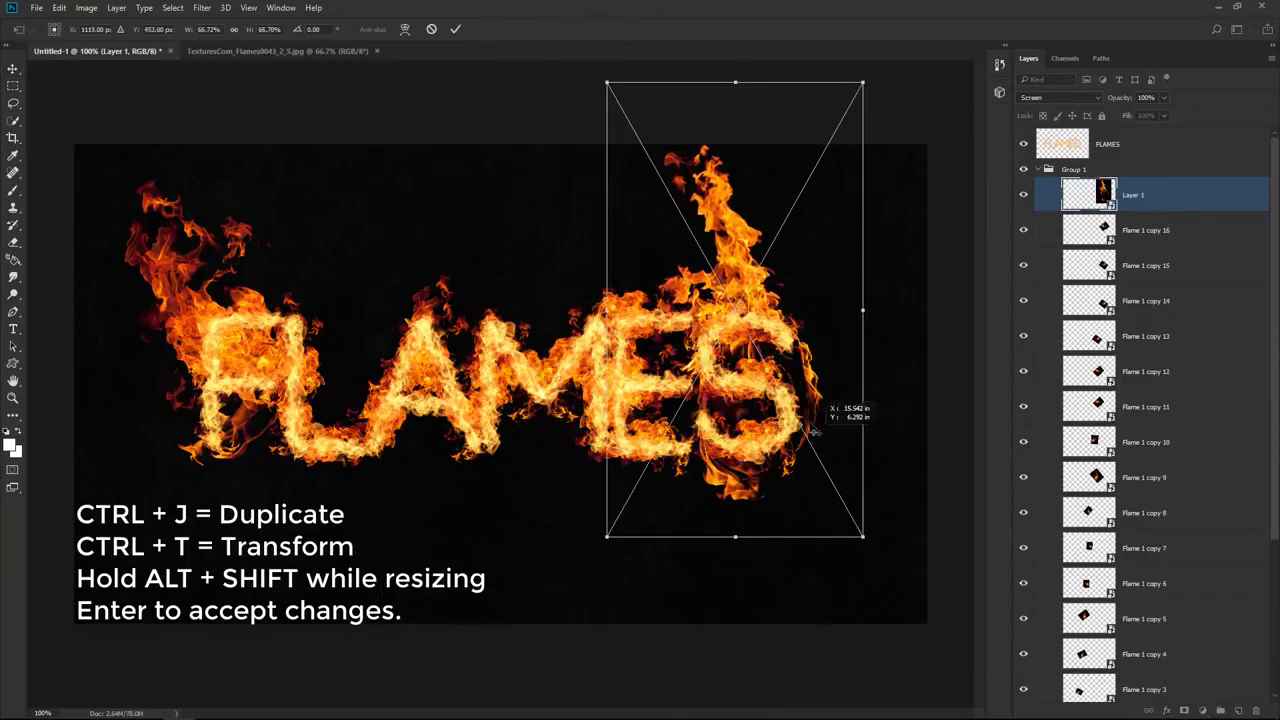
{"action": "left_click_drag", "start_coordinate": [863, 80], "coordinate": [844, 103]}
{"action": "left_click_drag", "start_coordinate": [806, 427], "coordinate": [799, 427]}
{"action": "left_click_drag", "start_coordinate": [844, 103], "coordinate": [835, 115]}
{"action": "left_click_drag", "start_coordinate": [780, 400], "coordinate": [788, 410]}
{"action": "left_click_drag", "start_coordinate": [883, 399], "coordinate": [852, 440]}
{"action": "left_click_drag", "start_coordinate": [775, 369], "coordinate": [798, 363]}
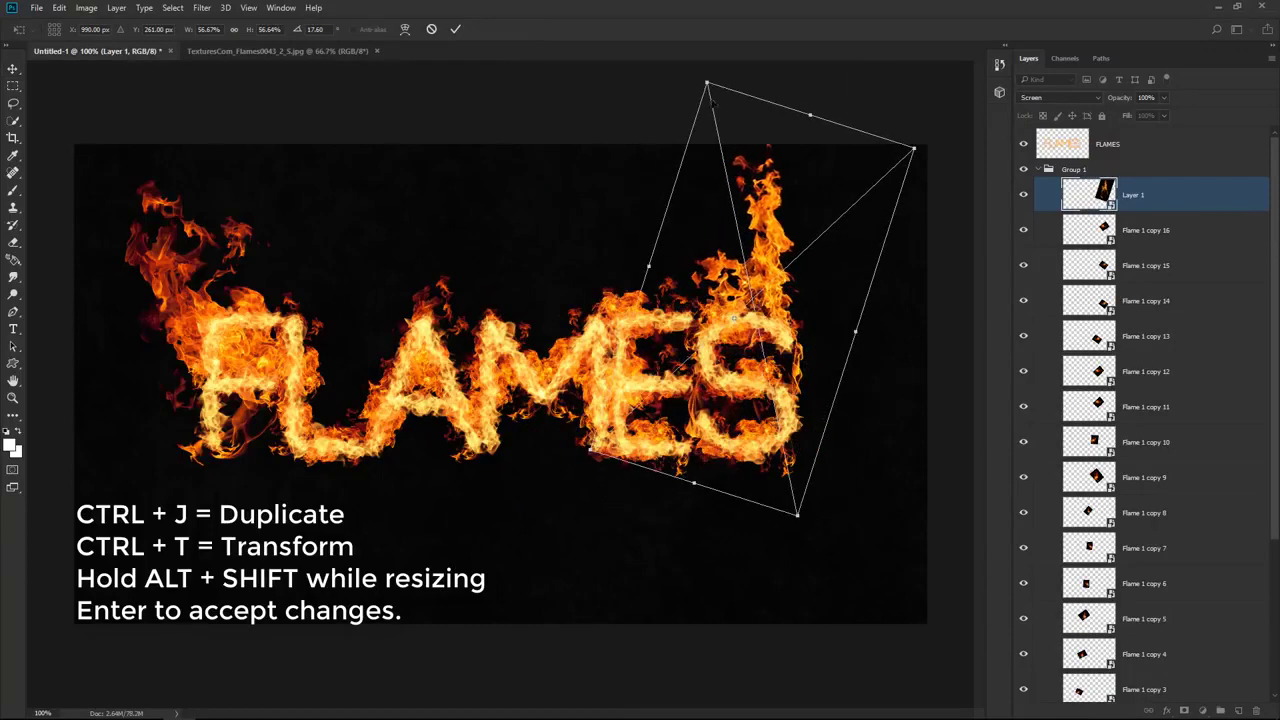
{"action": "left_click_drag", "start_coordinate": [708, 83], "coordinate": [714, 110]}
{"action": "left_click_drag", "start_coordinate": [775, 260], "coordinate": [772, 266]}
{"action": "key", "text": "Return"}
Step: Toggle Group 1's visibility to compare the text with and without the flame copies, leave it shown, and collapse the group
{"action": "left_click", "coordinate": [1022, 170]}
{"action": "left_click", "coordinate": [1022, 170]}
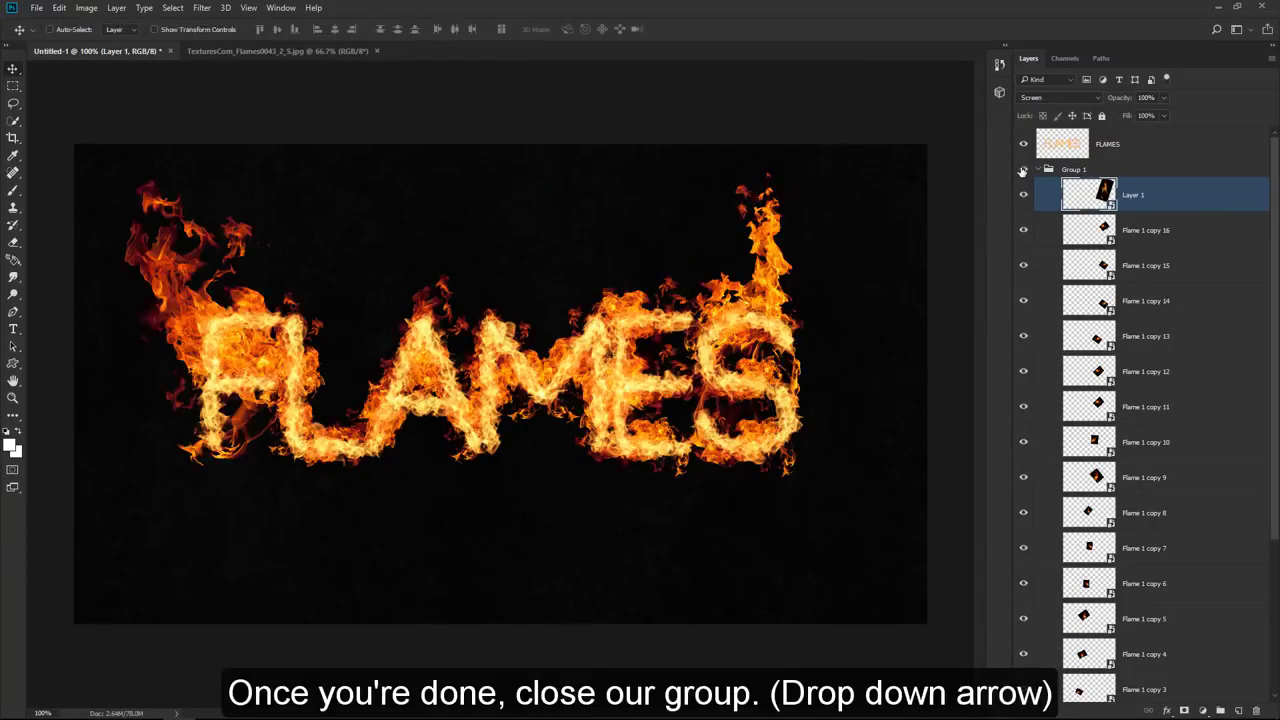
{"action": "left_click", "coordinate": [1022, 170]}
{"action": "left_click", "coordinate": [1022, 170]}
{"action": "left_click", "coordinate": [1037, 171]}
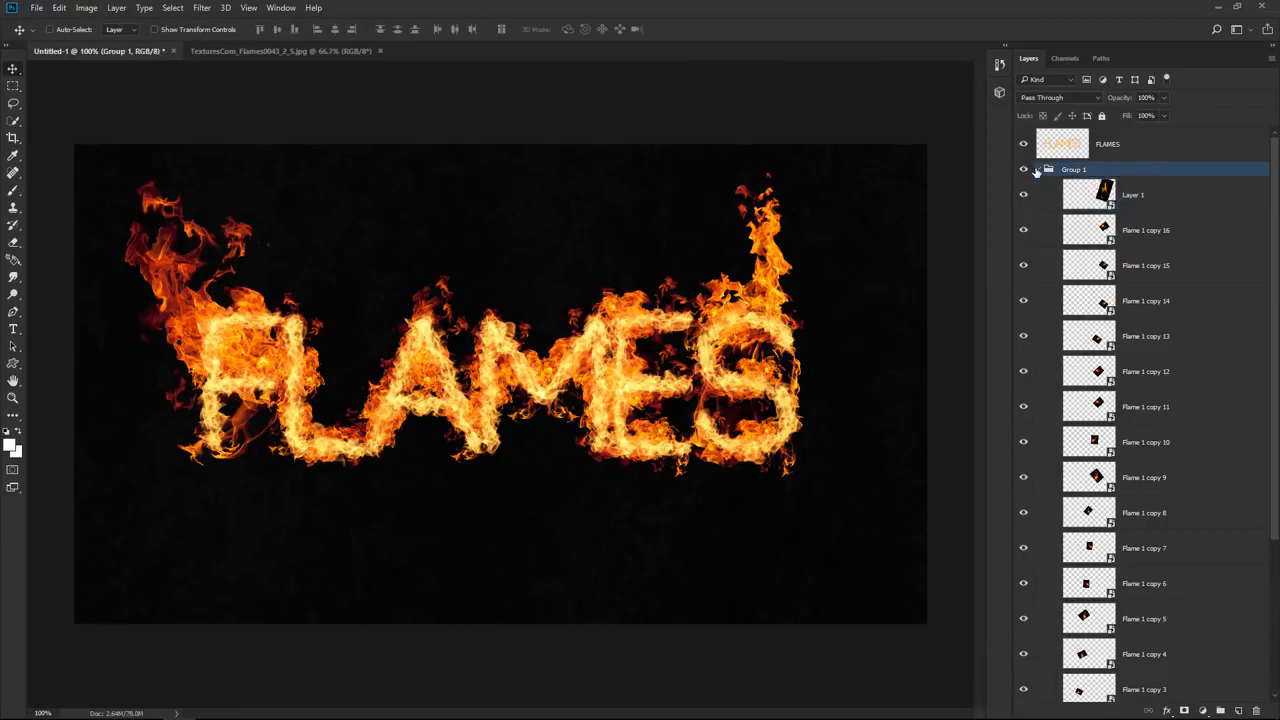
{"action": "left_click", "coordinate": [1038, 170]}
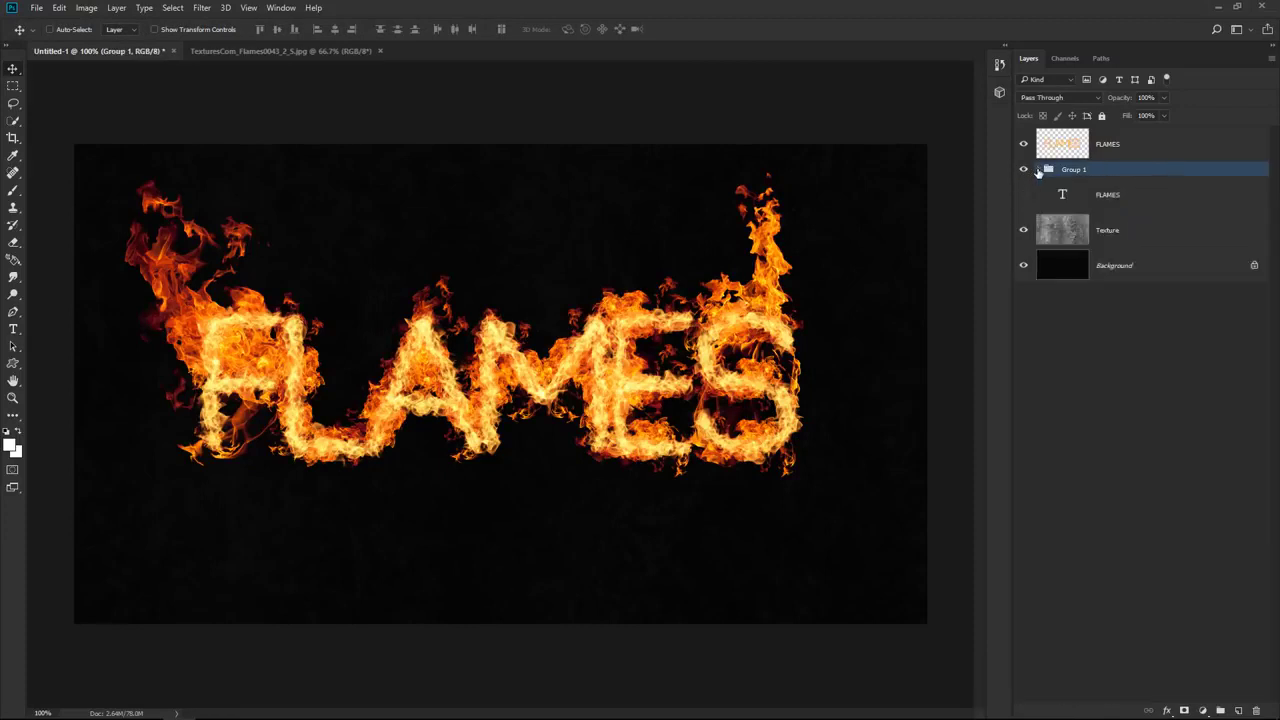
Step: Add an Inner Glow to the rendered FLAMES layer above the group, using the Hard Light blend mode
{"action": "left_click", "coordinate": [1103, 147]}
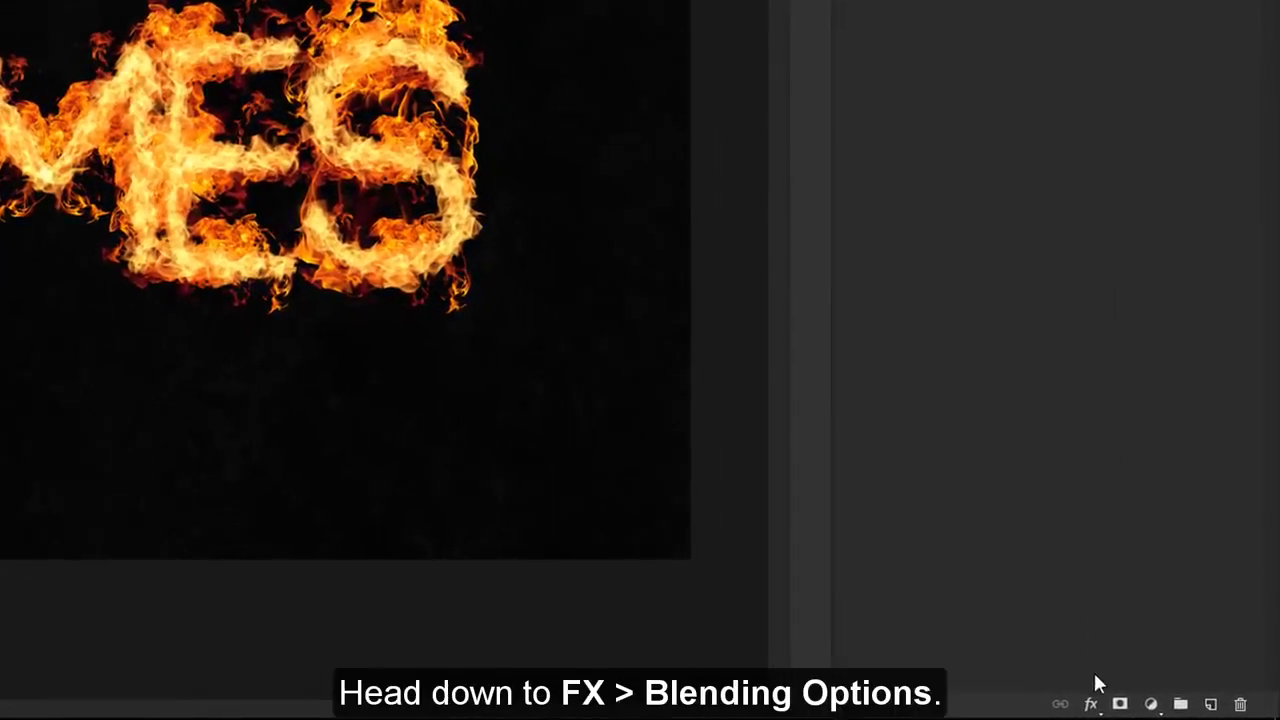
{"action": "left_click", "coordinate": [1092, 705]}
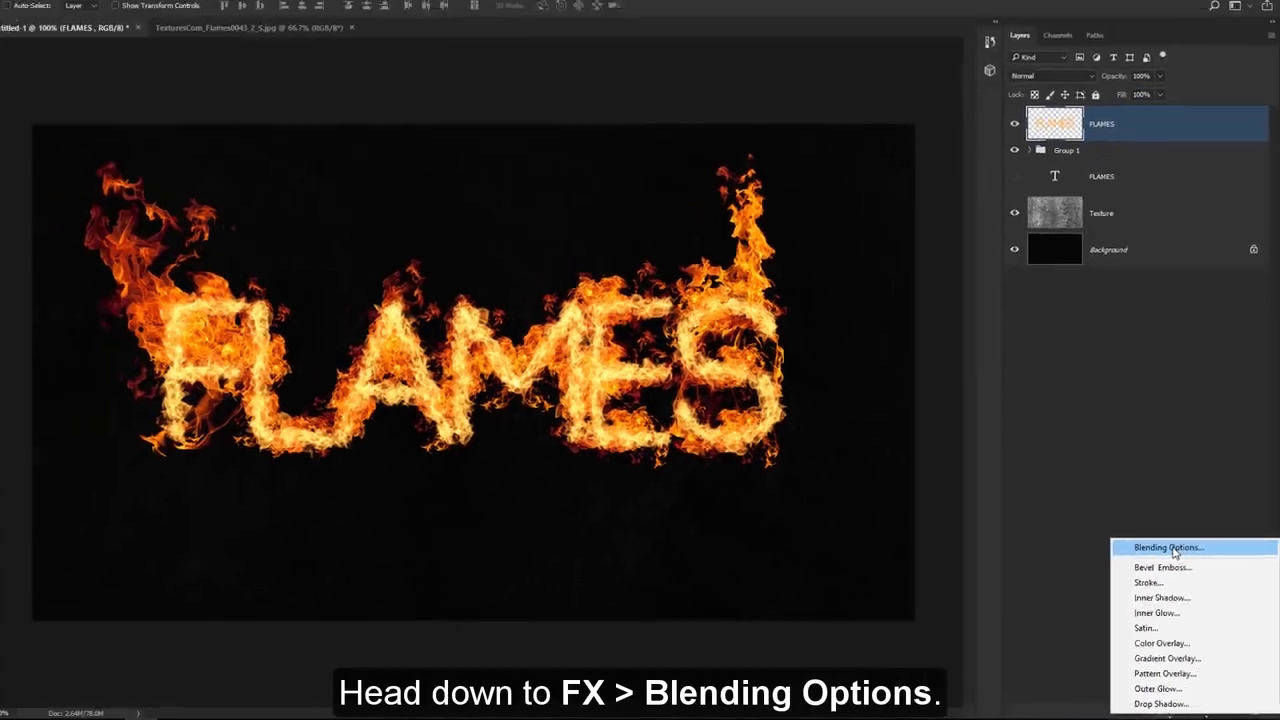
{"action": "left_click", "coordinate": [1168, 548]}
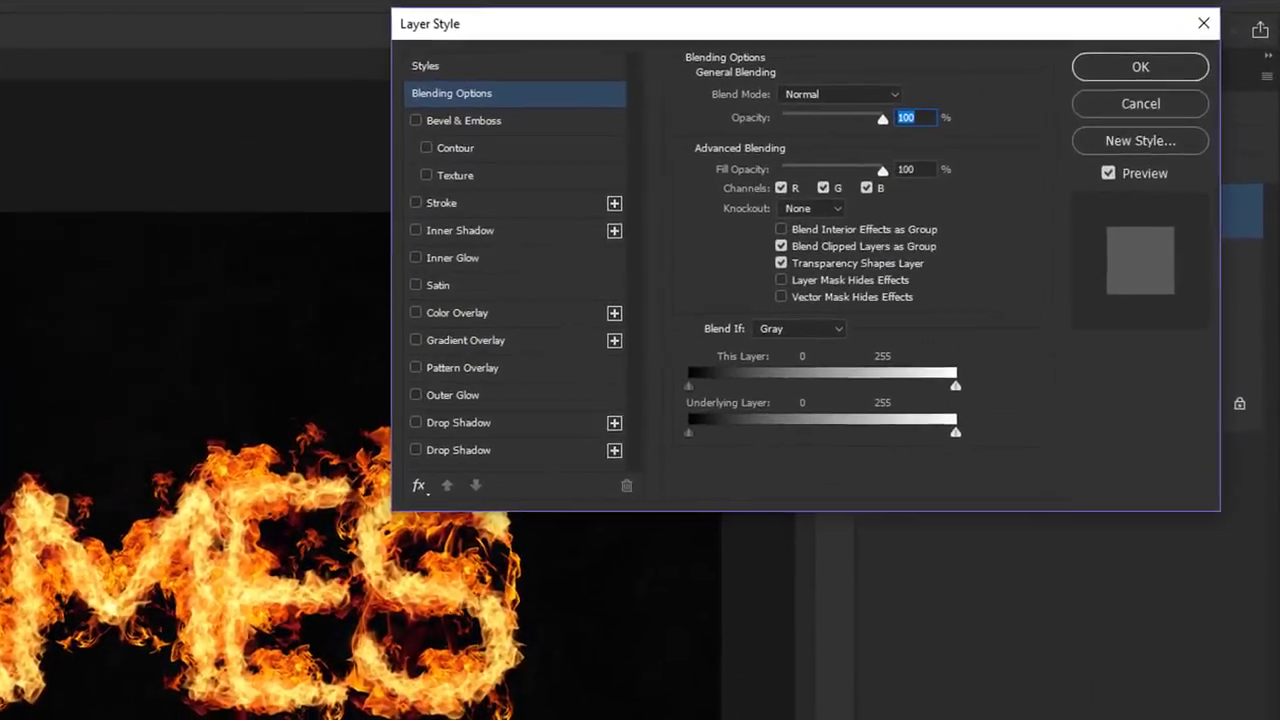
{"action": "left_click", "coordinate": [443, 262]}
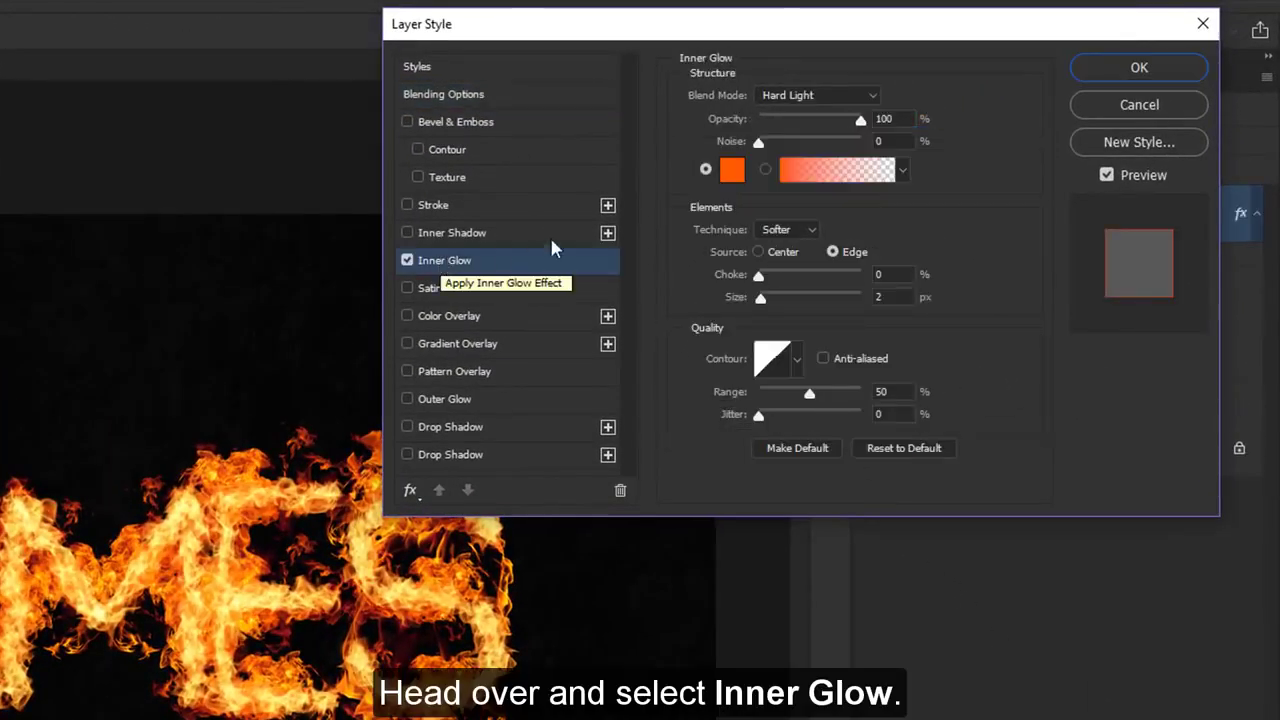
{"action": "left_click", "coordinate": [790, 96]}
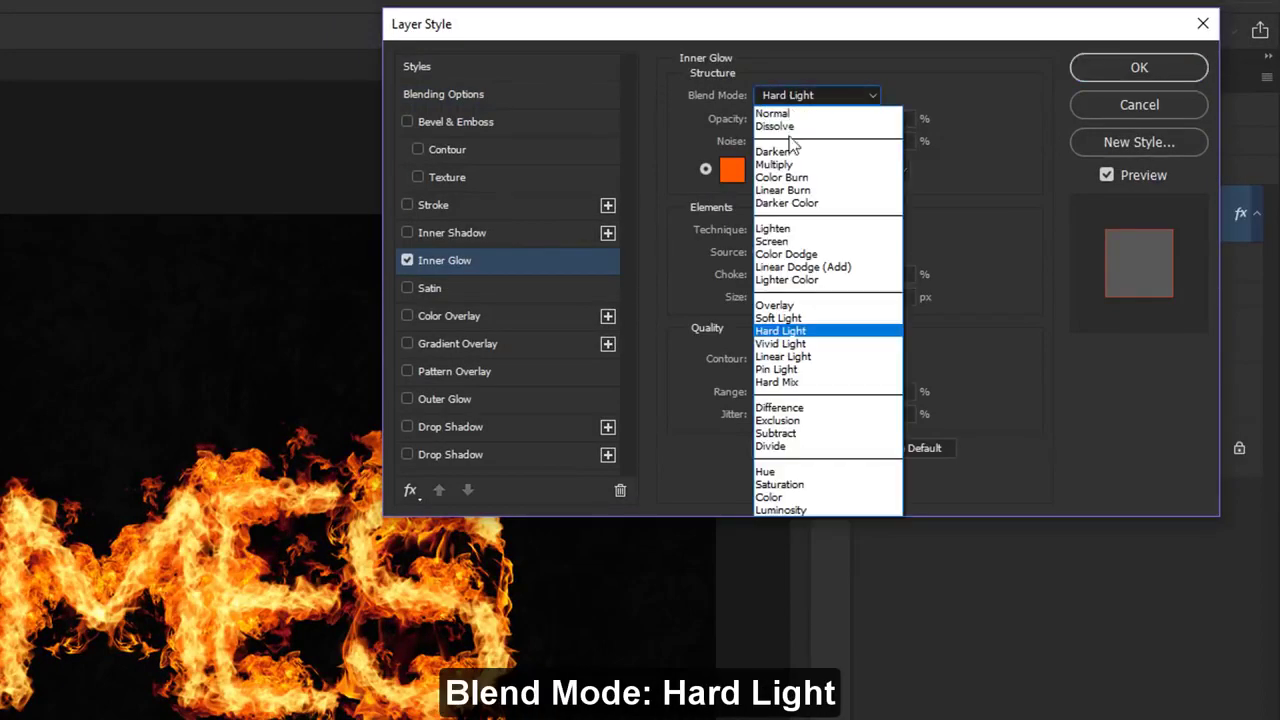
{"action": "left_click", "coordinate": [808, 337]}
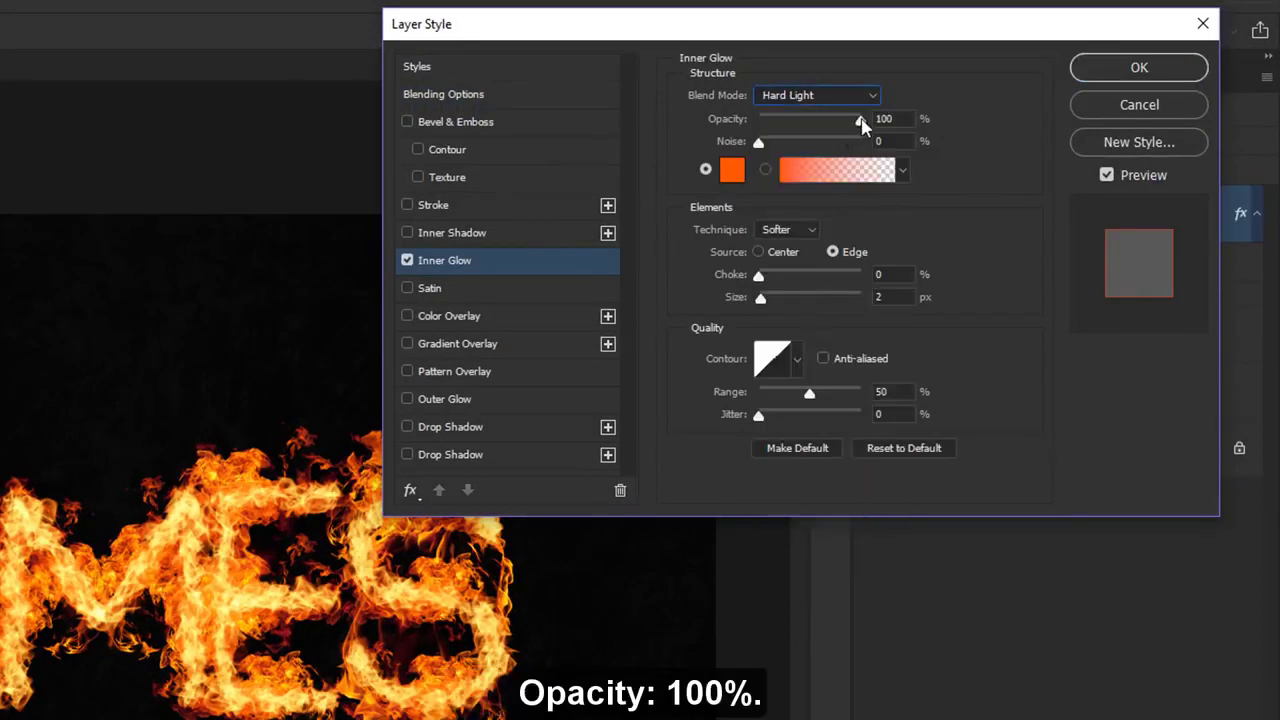
Step: Use the orange ff5a00 for the Inner Glow, keep its size at 2 px, and apply the layer style
{"action": "left_click", "coordinate": [734, 175]}
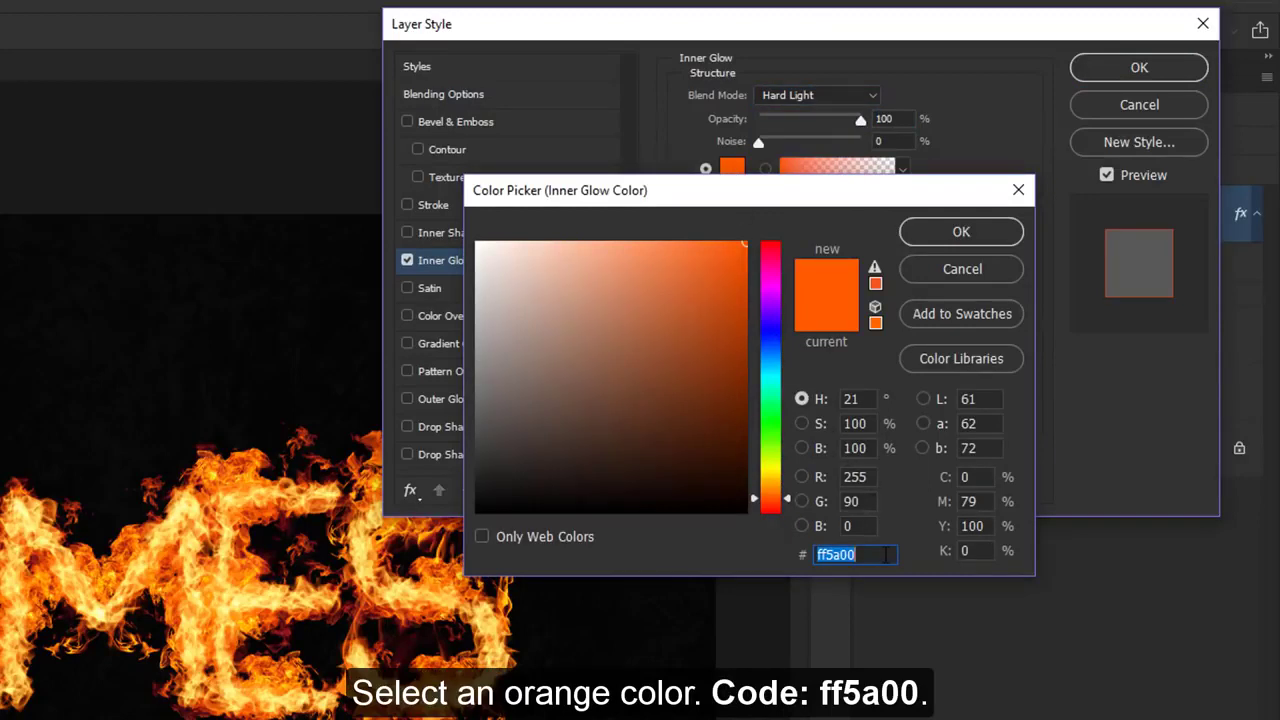
{"action": "left_click", "coordinate": [963, 230]}
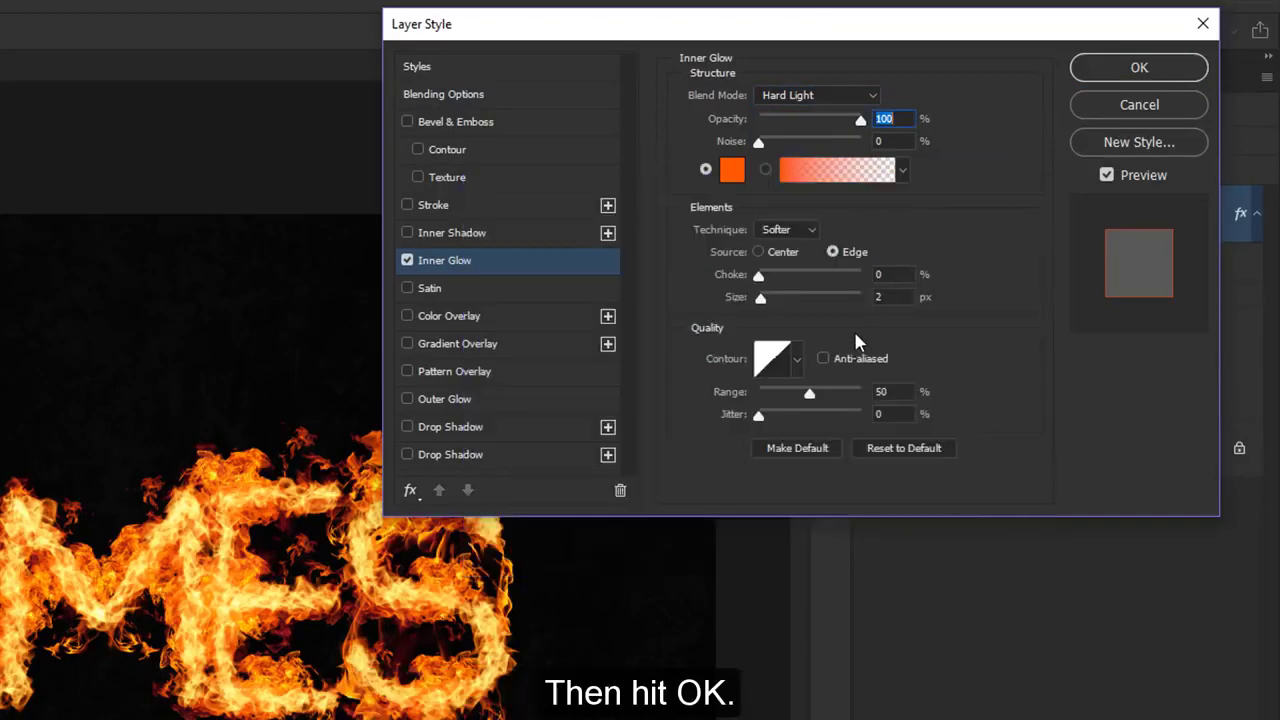
{"action": "left_click", "coordinate": [893, 297]}
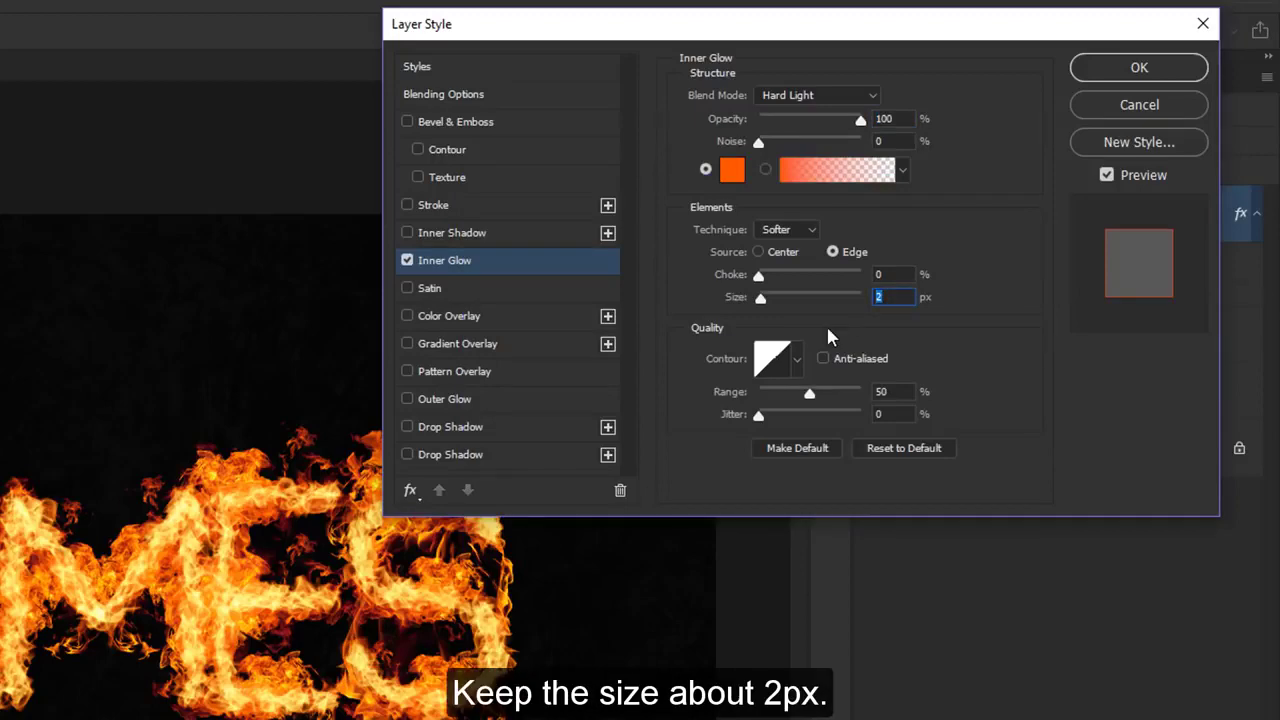
{"action": "left_click", "coordinate": [1101, 62]}
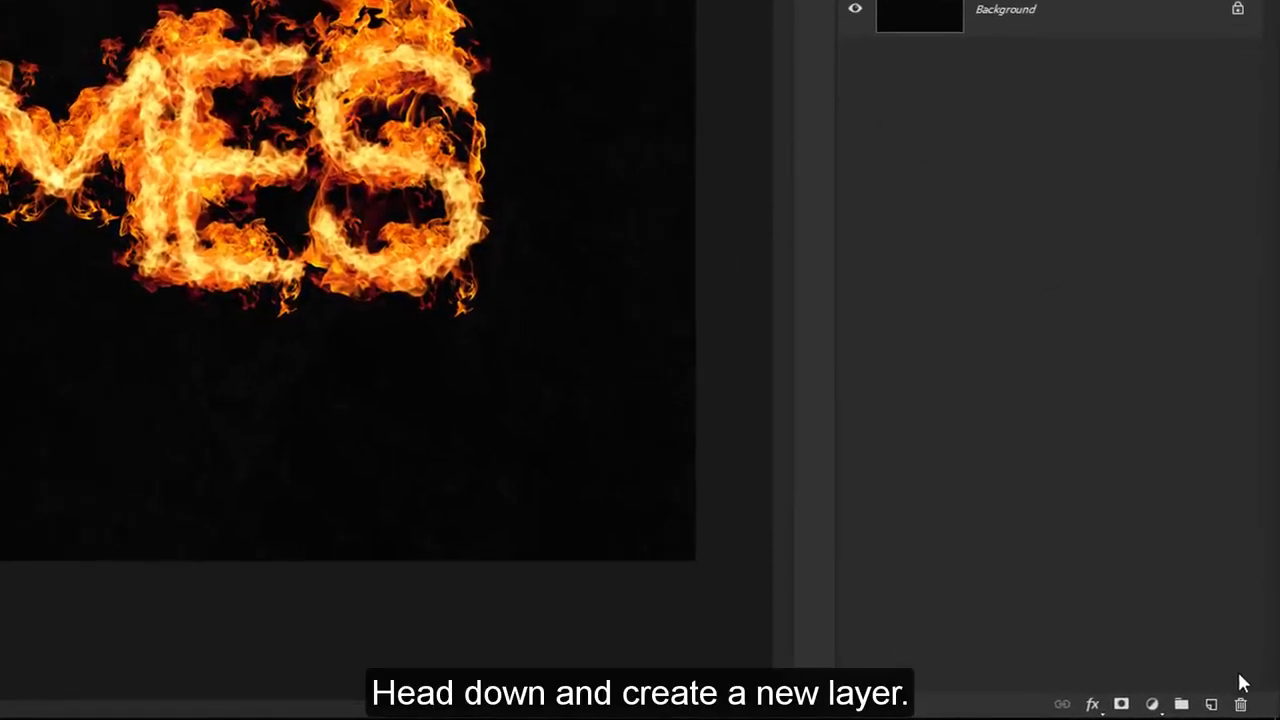
Step: Create a new layer directly below Group 1 and name it Clouds
{"action": "left_click", "coordinate": [1211, 703]}
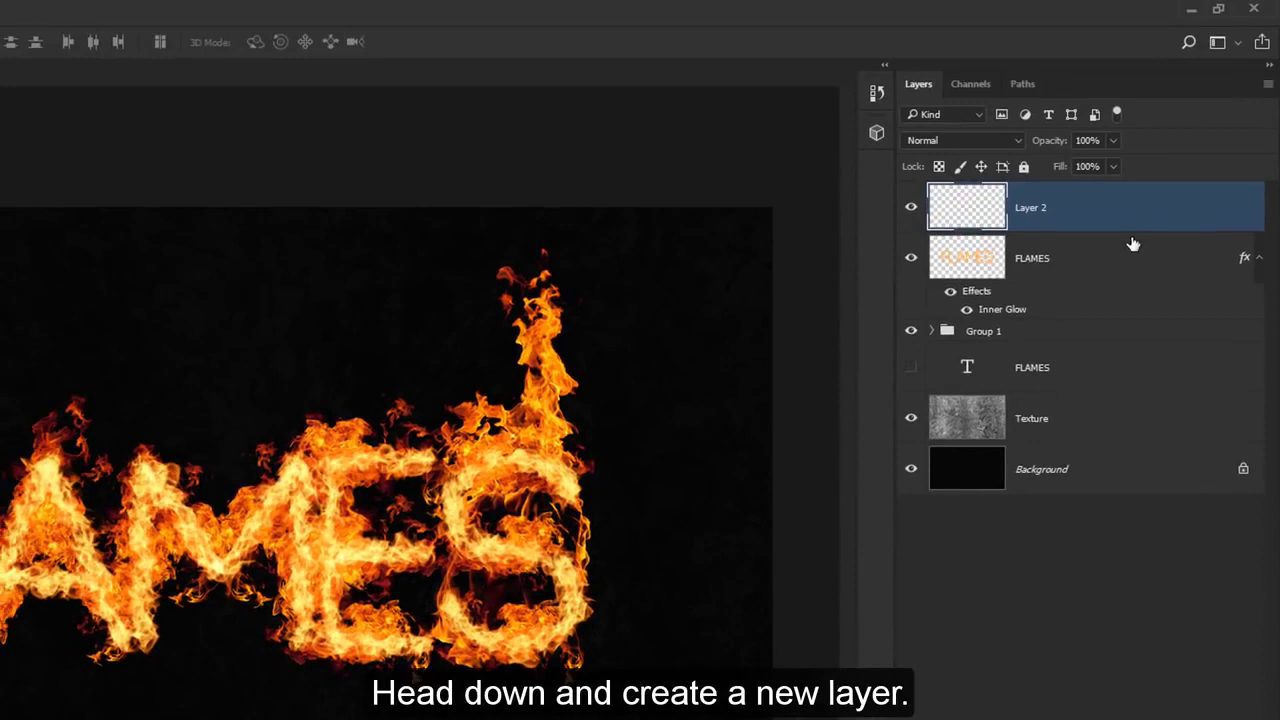
{"action": "left_click_drag", "start_coordinate": [1132, 224], "coordinate": [1125, 350]}
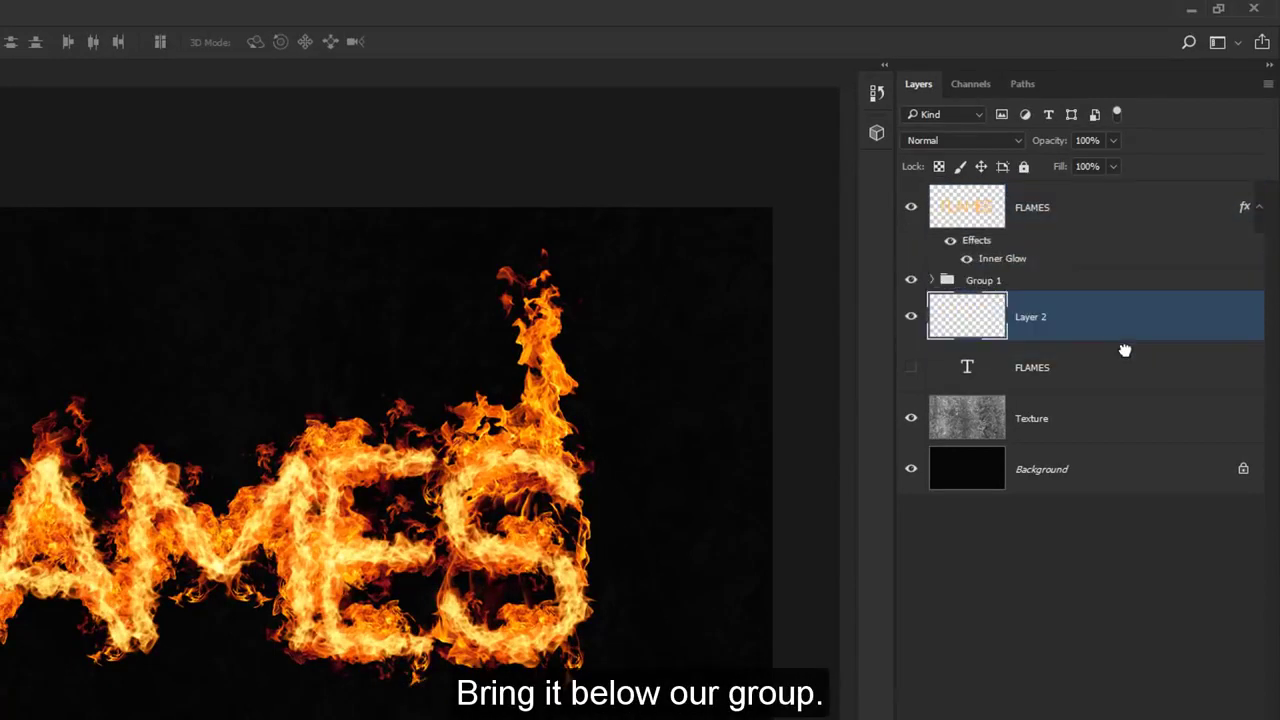
{"action": "double_click", "coordinate": [1033, 317]}
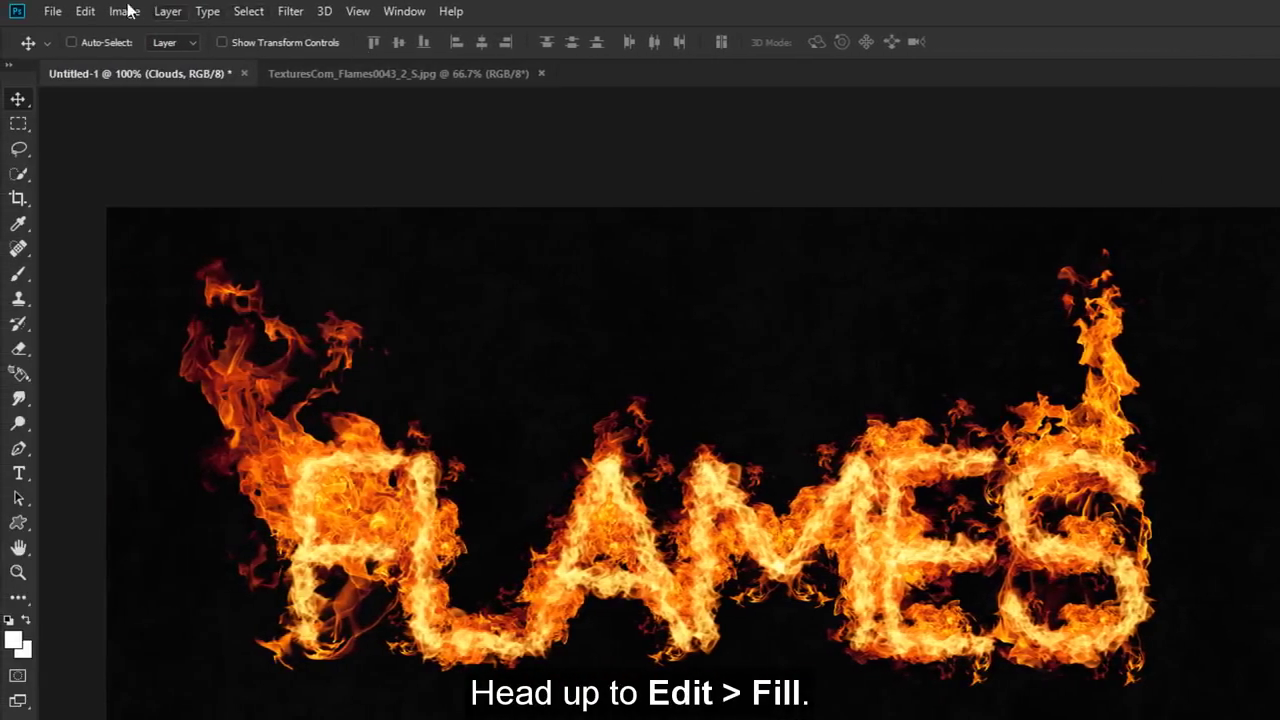
Step: Fill the Clouds layer with black in Normal mode at 100% opacity
{"action": "left_click", "coordinate": [85, 11]}
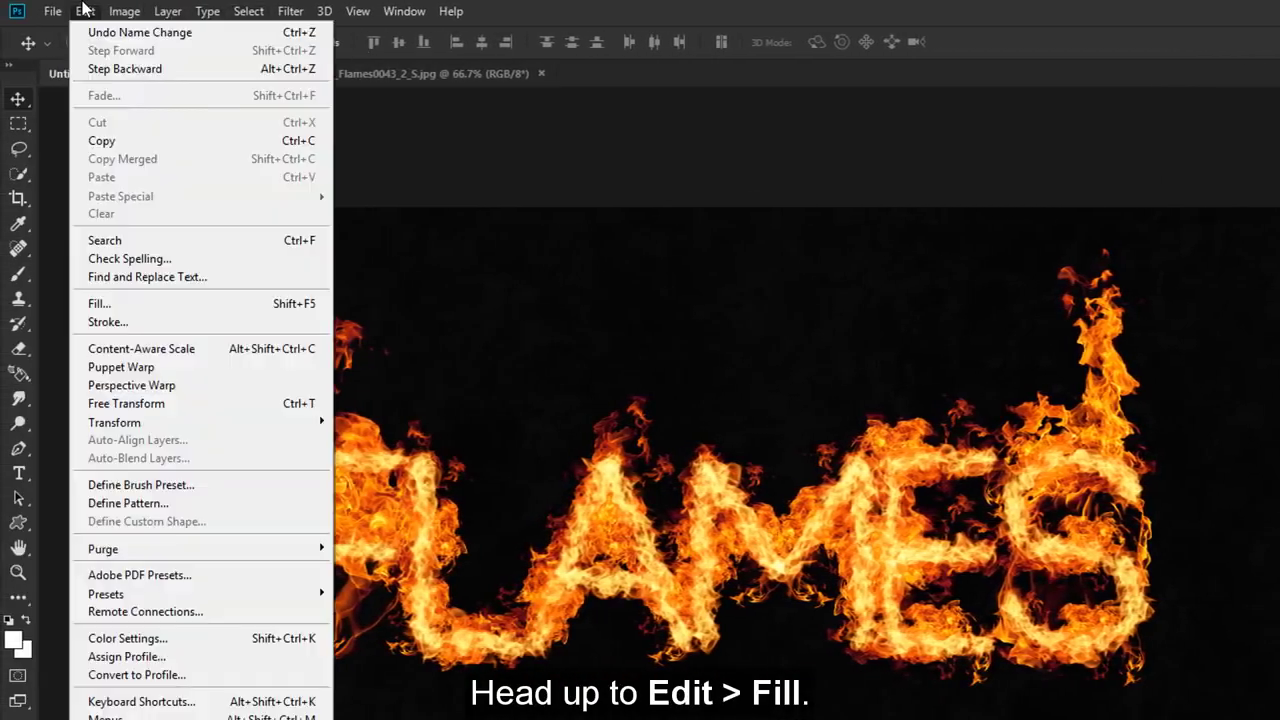
{"action": "left_click", "coordinate": [250, 304]}
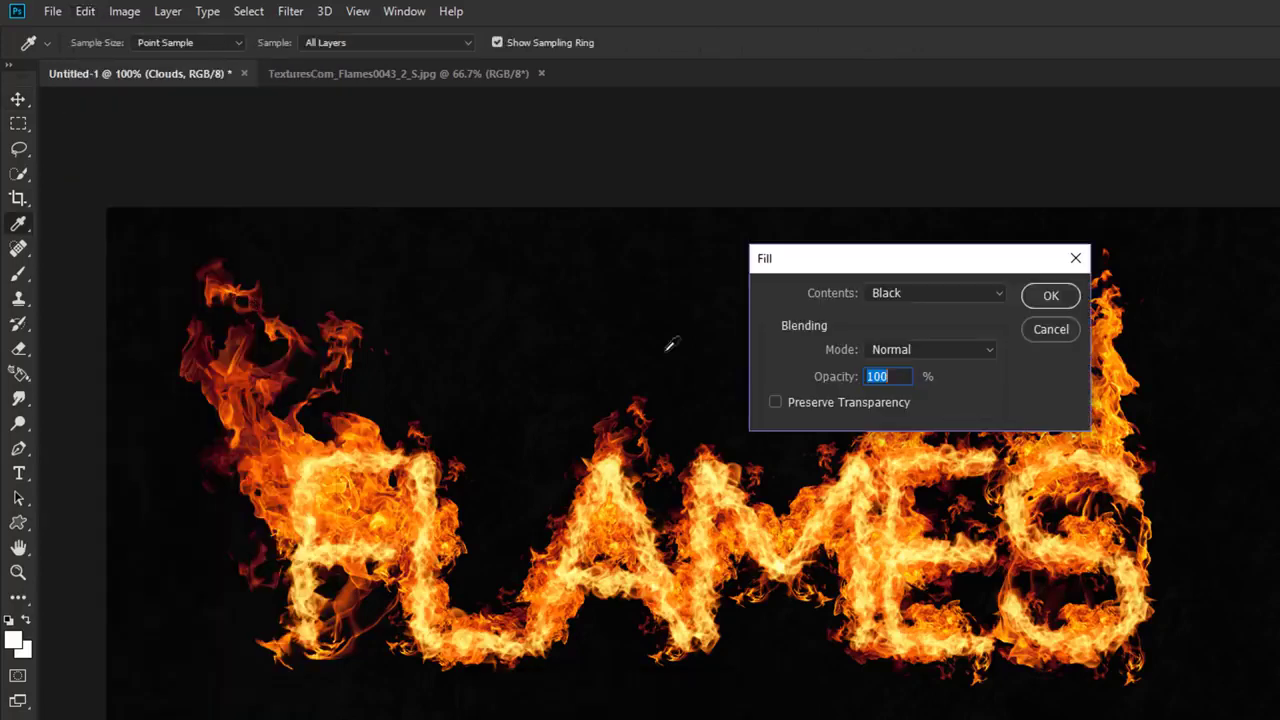
{"action": "left_click", "coordinate": [1000, 293]}
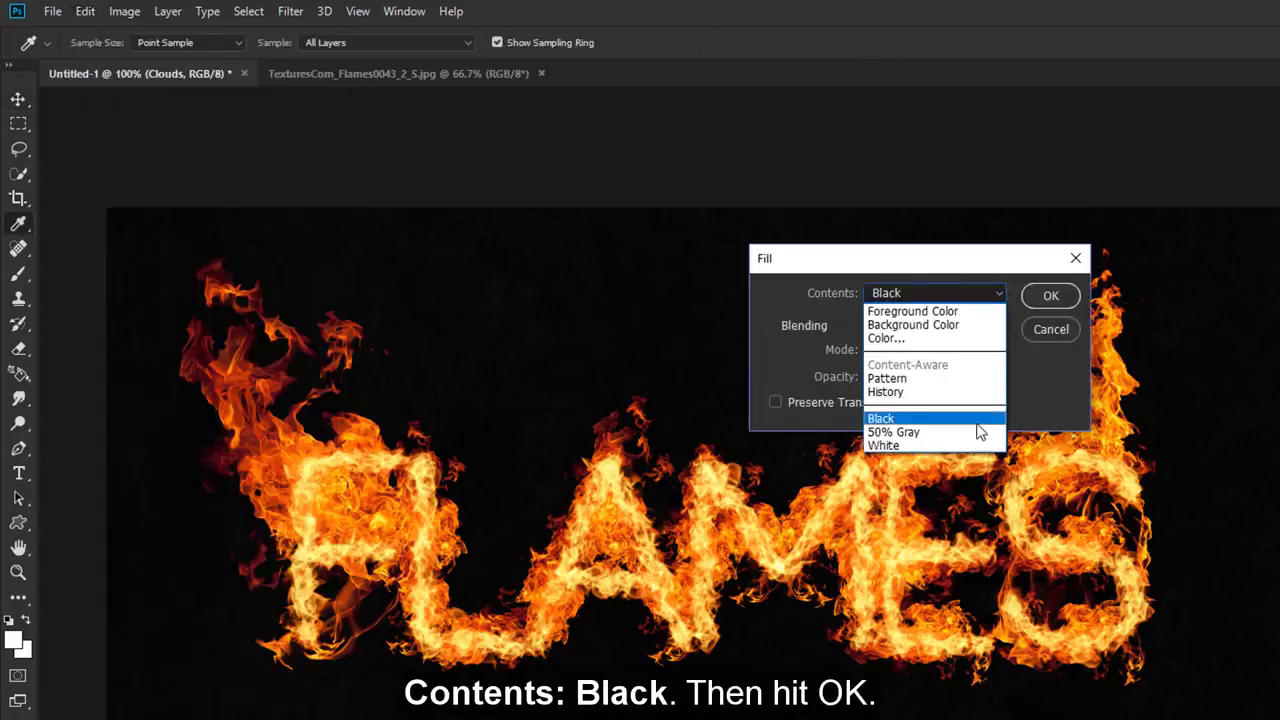
{"action": "left_click", "coordinate": [978, 425]}
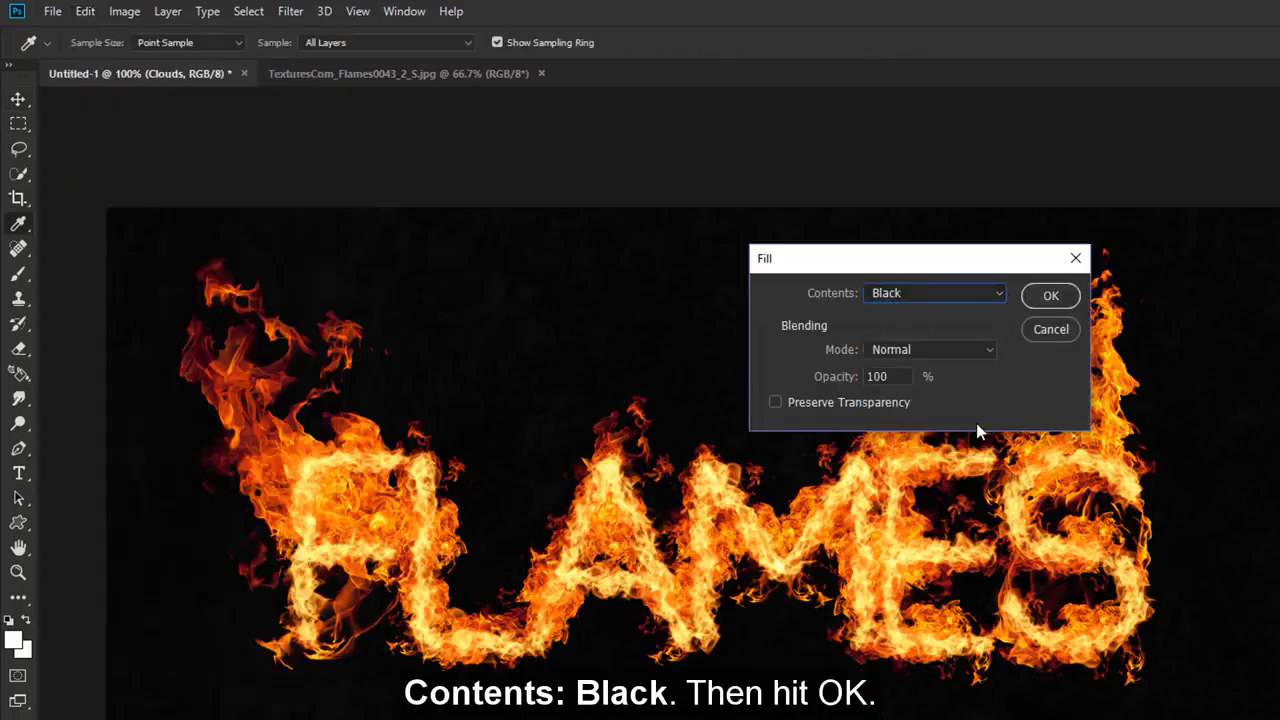
{"action": "left_click", "coordinate": [1051, 296]}
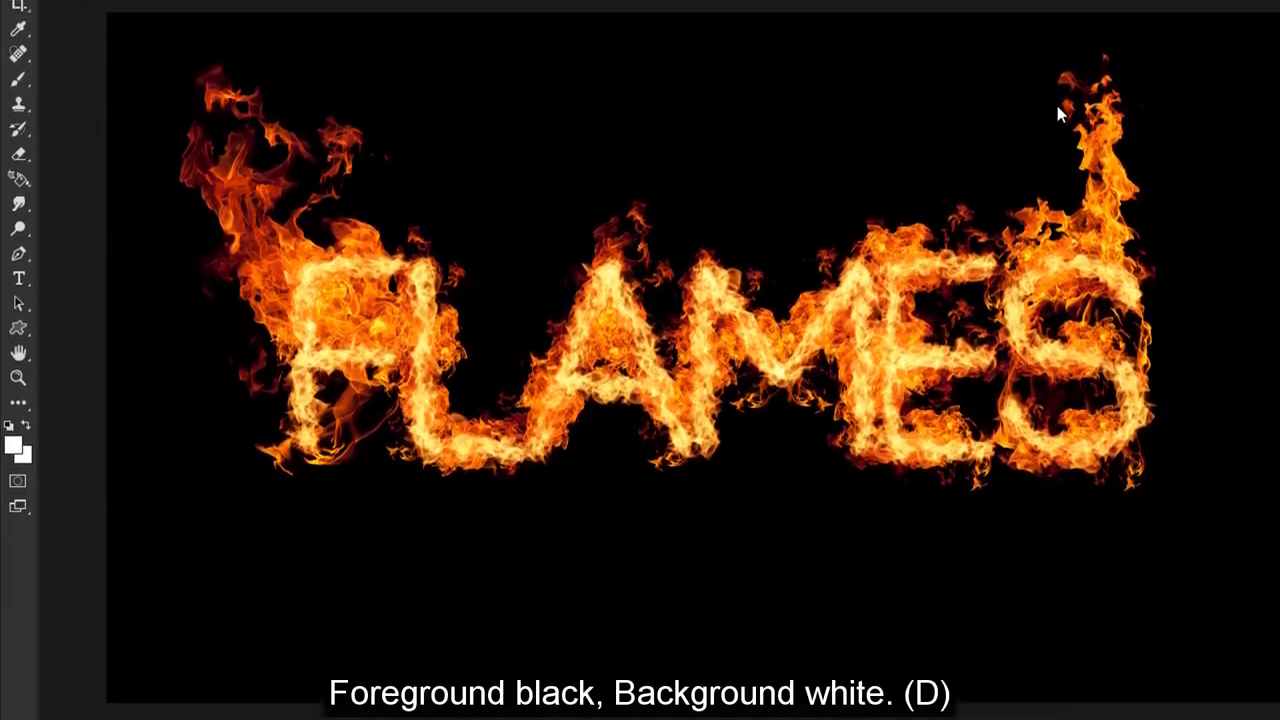
Step: Reset the colours to a black foreground and white background, and render the Clouds filter on the Clouds layer
{"action": "left_click", "coordinate": [9, 412]}
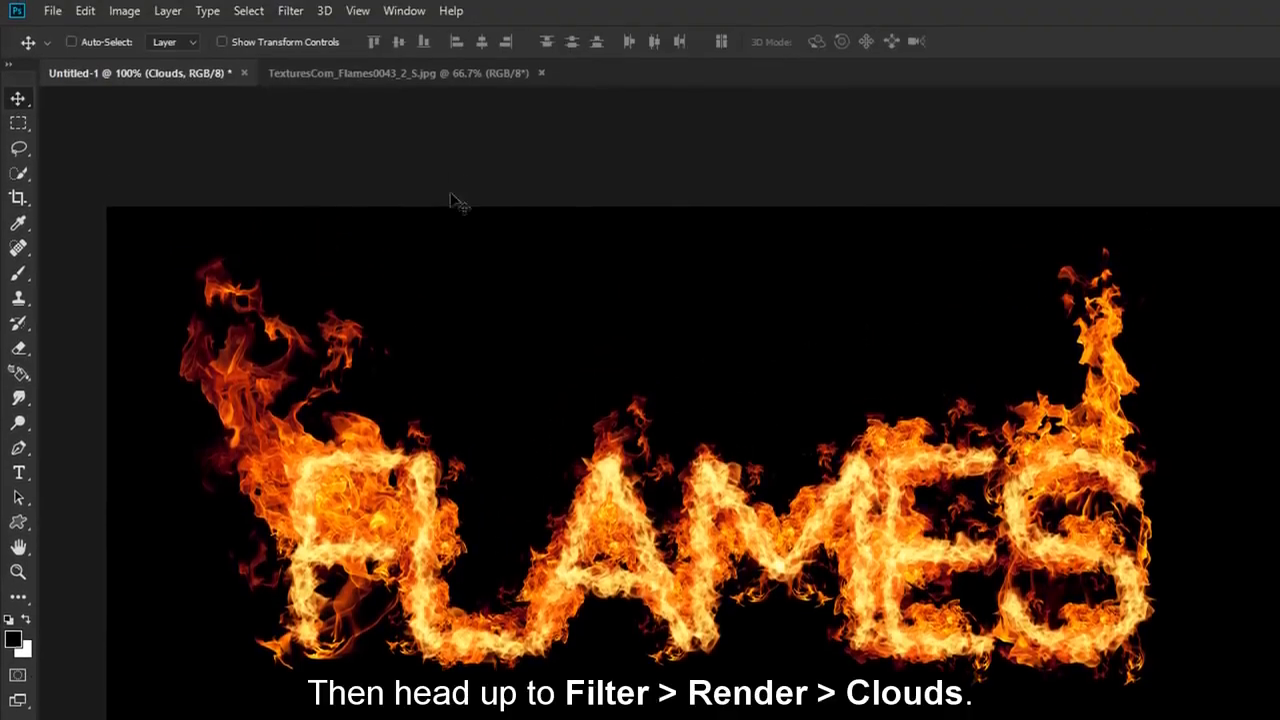
{"action": "left_click", "coordinate": [300, 18]}
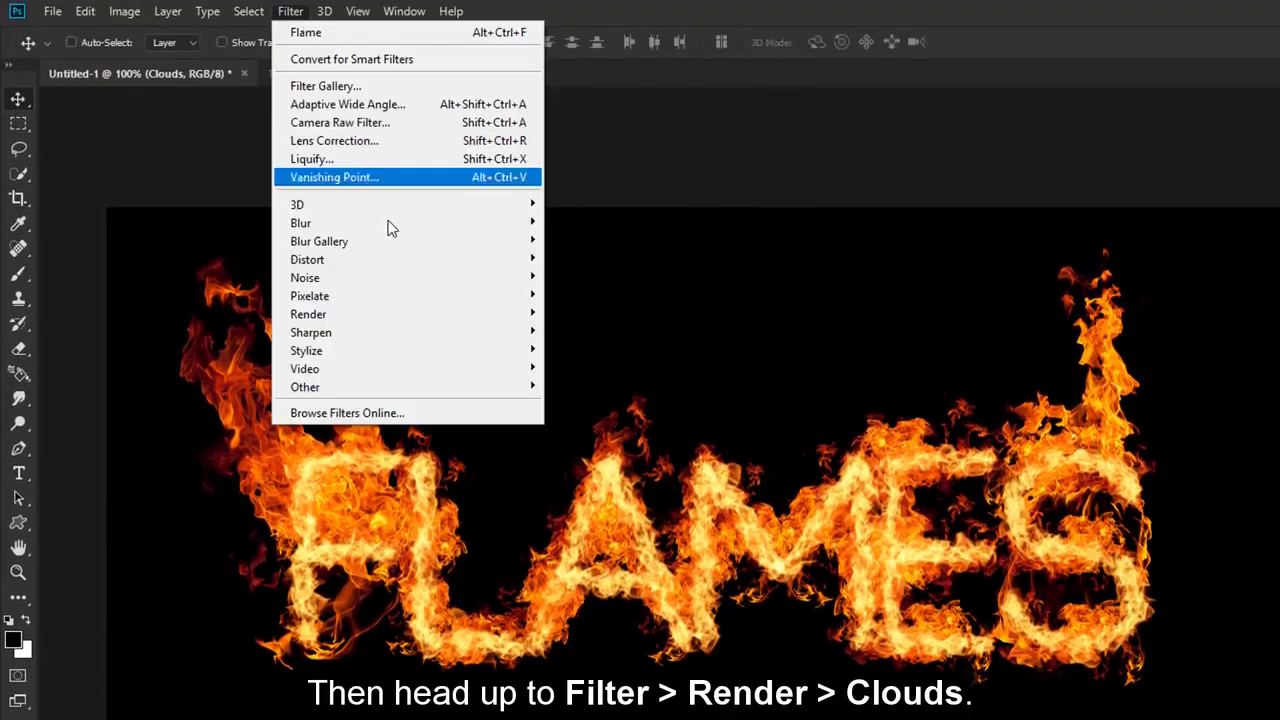
{"action": "mouse_move", "coordinate": [438, 314]}
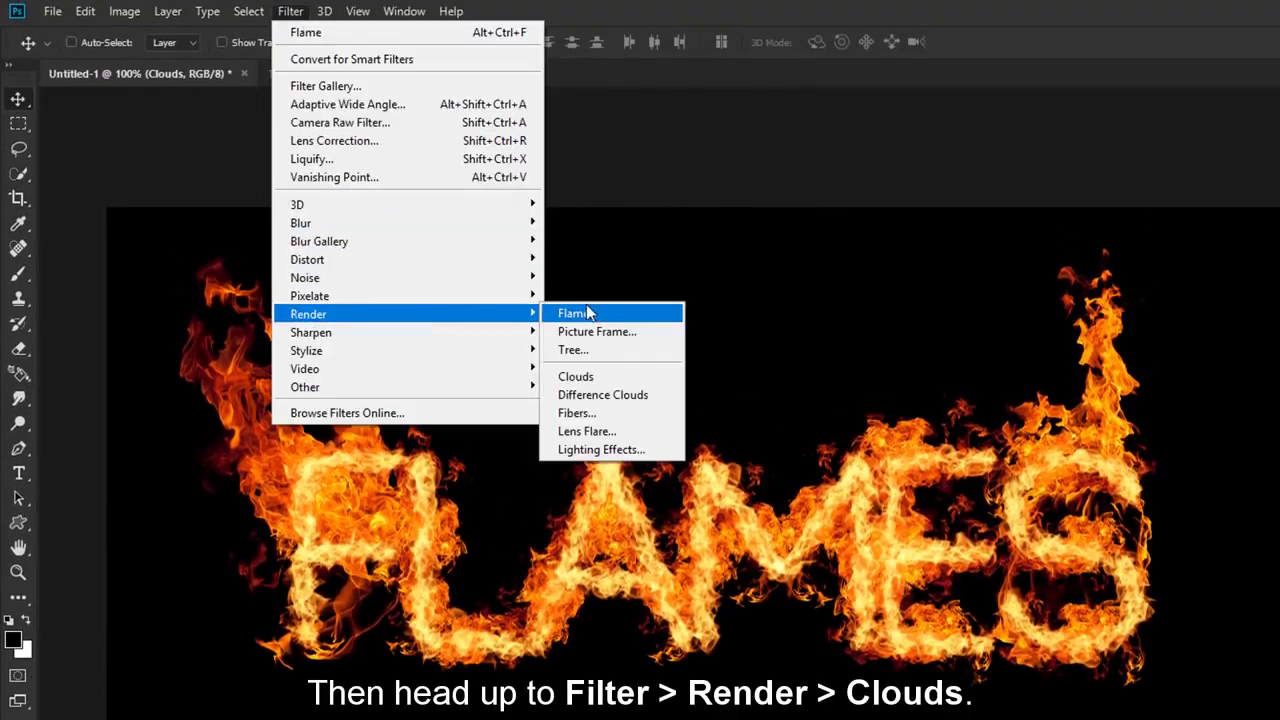
{"action": "left_click", "coordinate": [627, 382]}
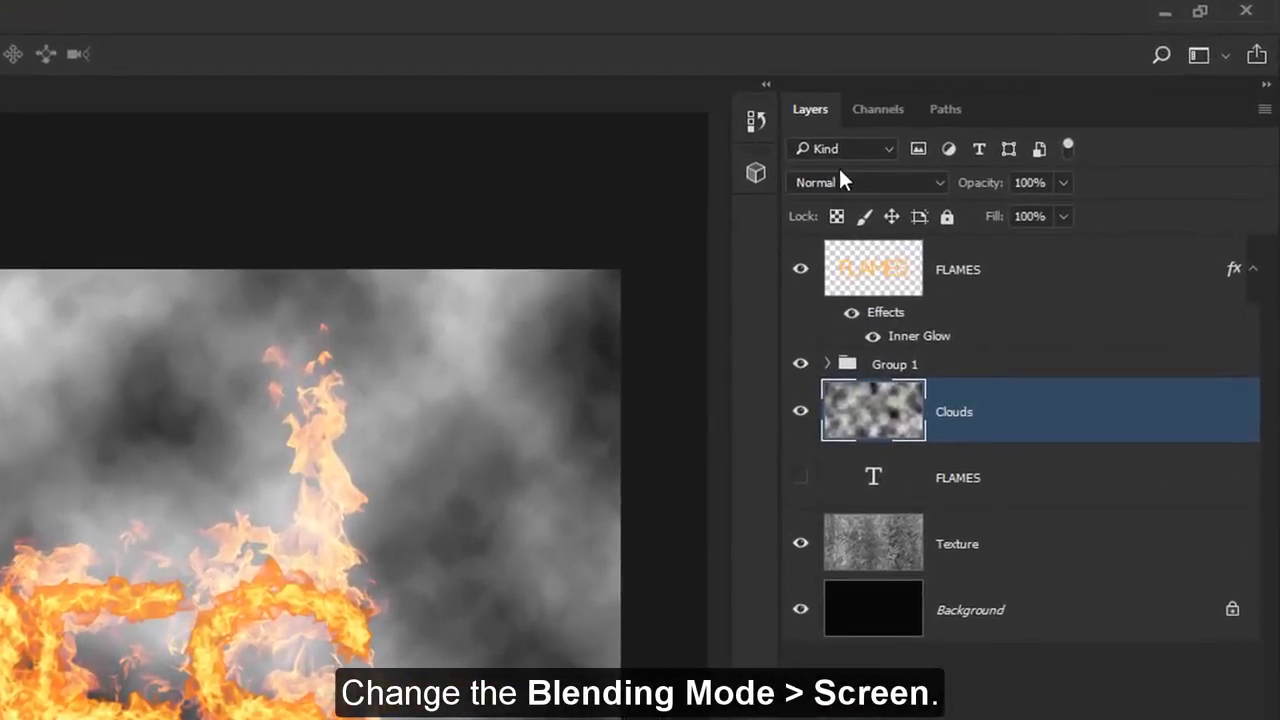
Step: Set the Clouds layer to Screen and split its This Layer Blend If black slider to 0 / 255 in the blending options
{"action": "left_click", "coordinate": [840, 180]}
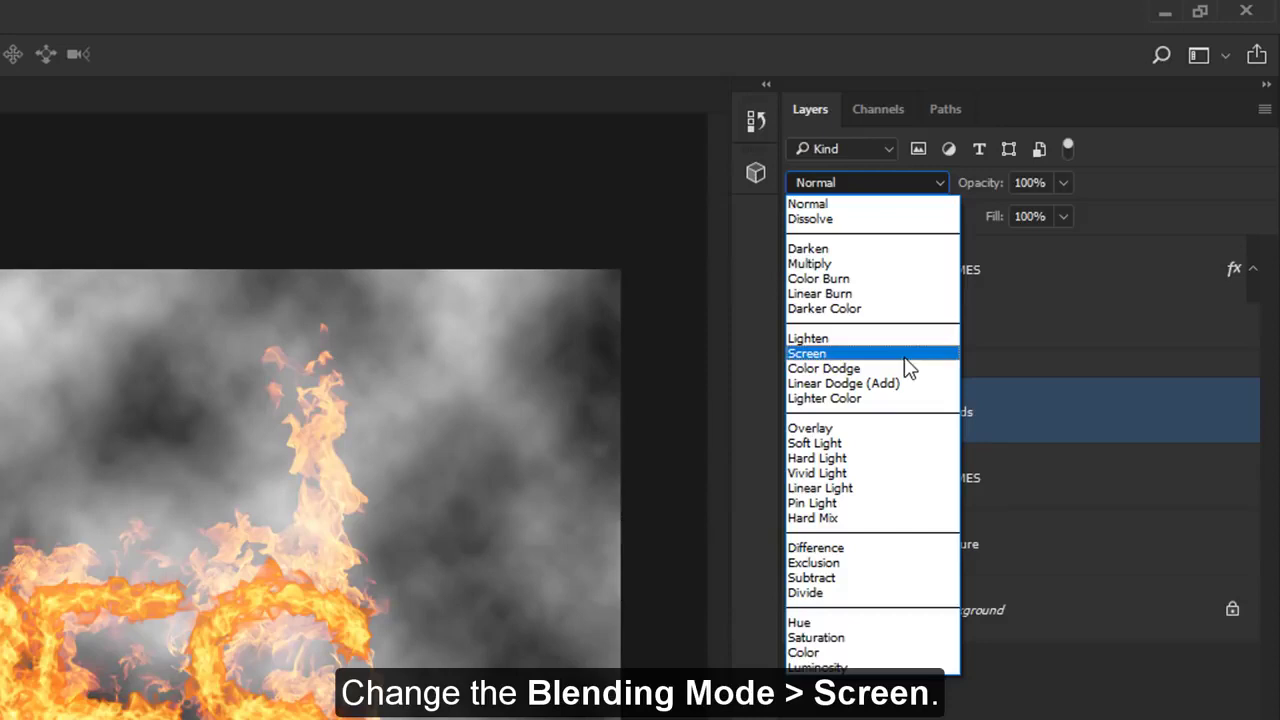
{"action": "left_click", "coordinate": [907, 368]}
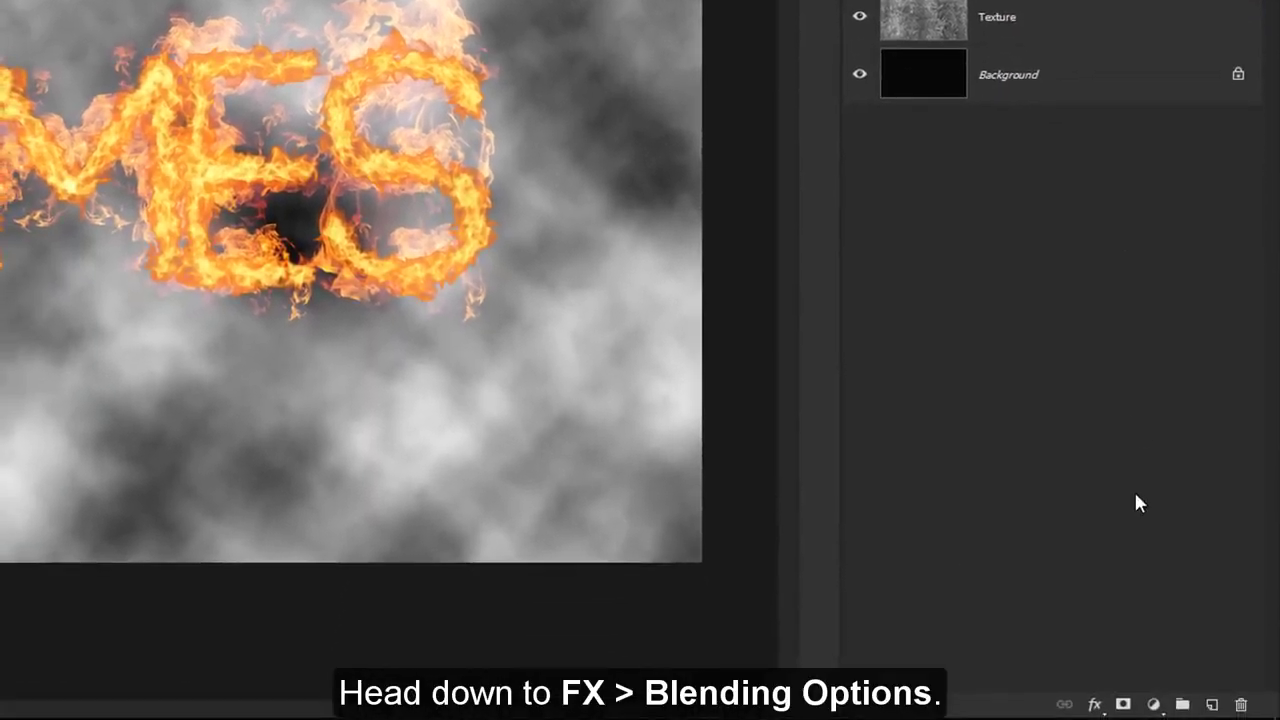
{"action": "left_click", "coordinate": [1096, 704]}
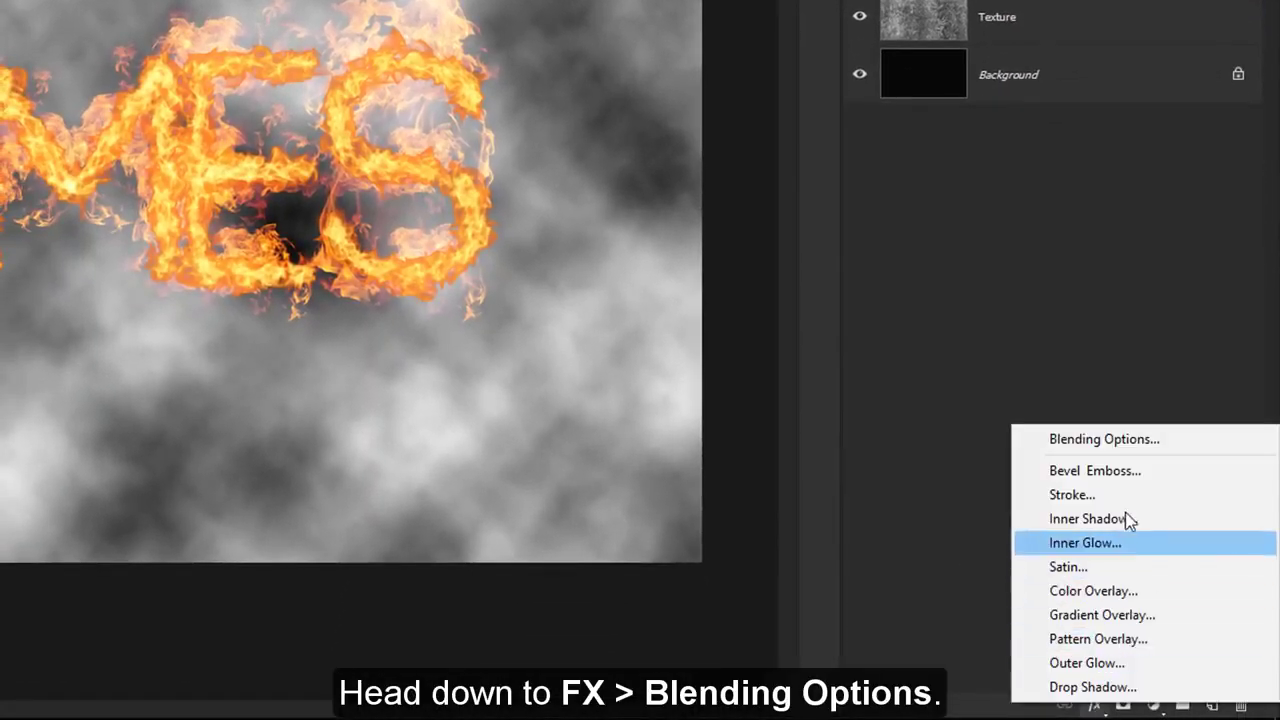
{"action": "left_click", "coordinate": [1134, 442]}
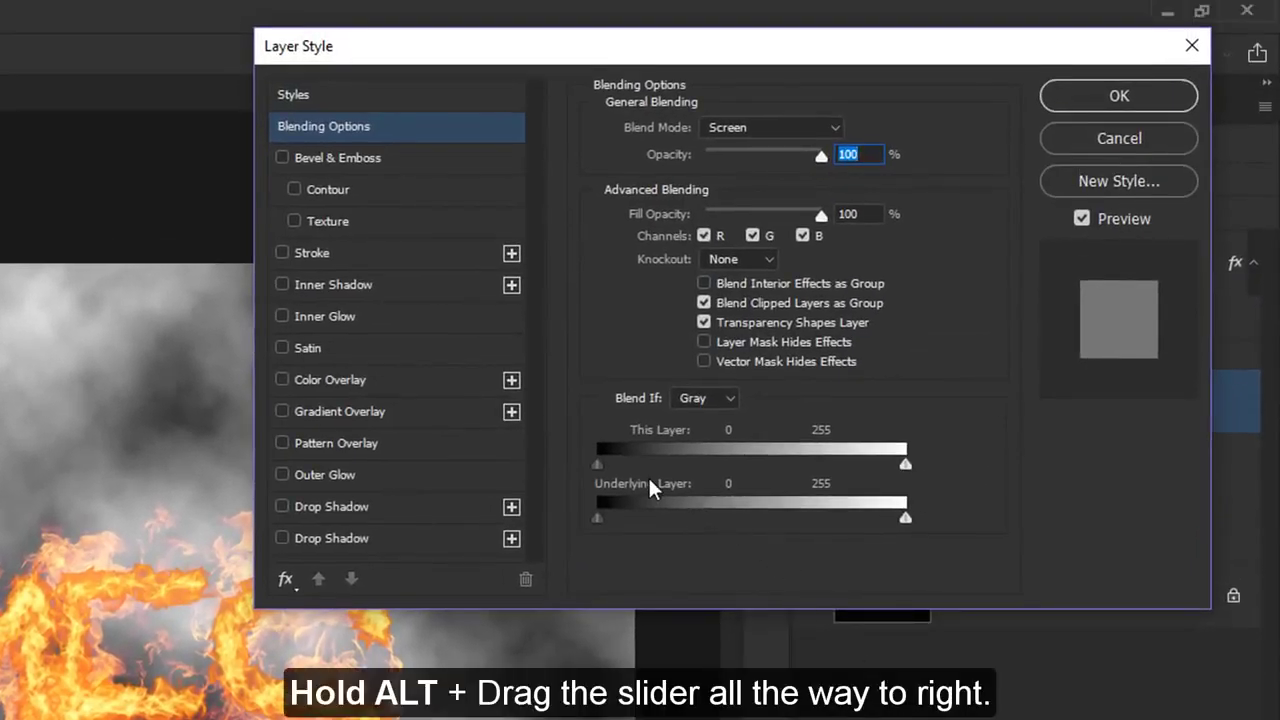
{"action": "left_click_drag", "start_coordinate": [598, 464], "coordinate": [905, 464]}
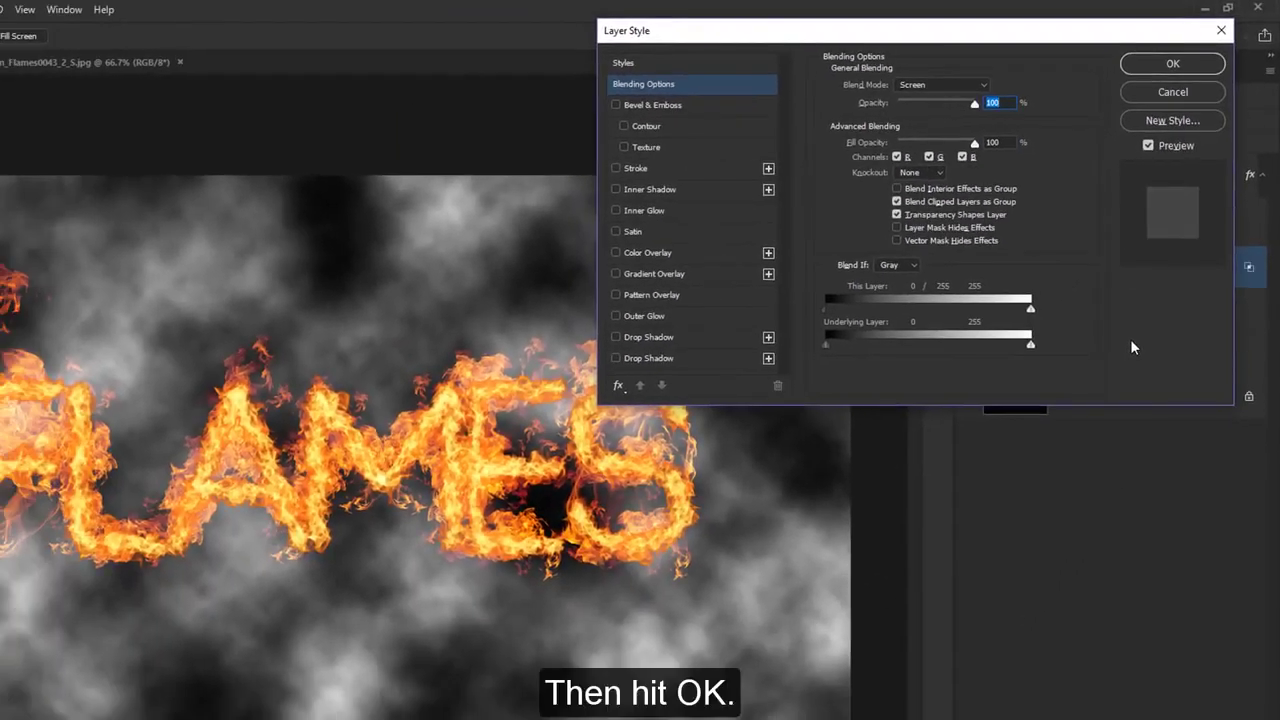
{"action": "left_click", "coordinate": [1166, 66]}
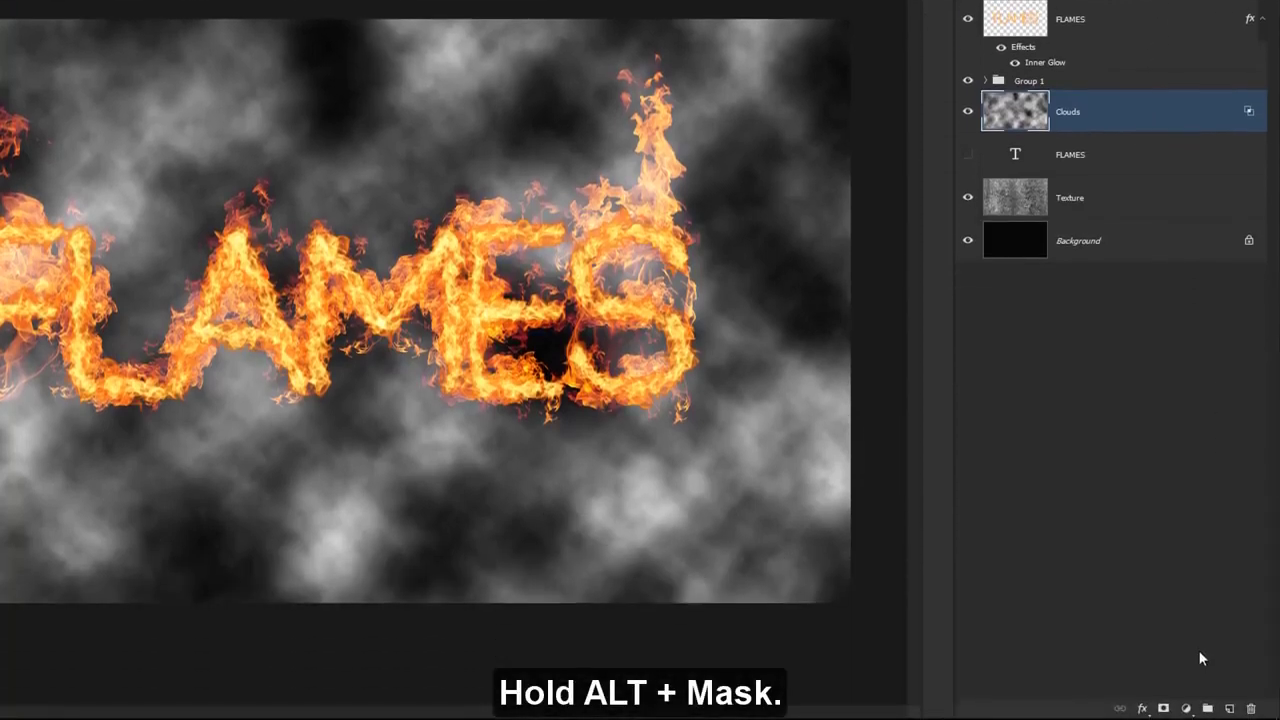
Step: Add a black layer mask to the Clouds layer and choose a 500 px soft round brush with 0% hardness
{"action": "left_click", "coordinate": [1163, 709], "text": "alt"}
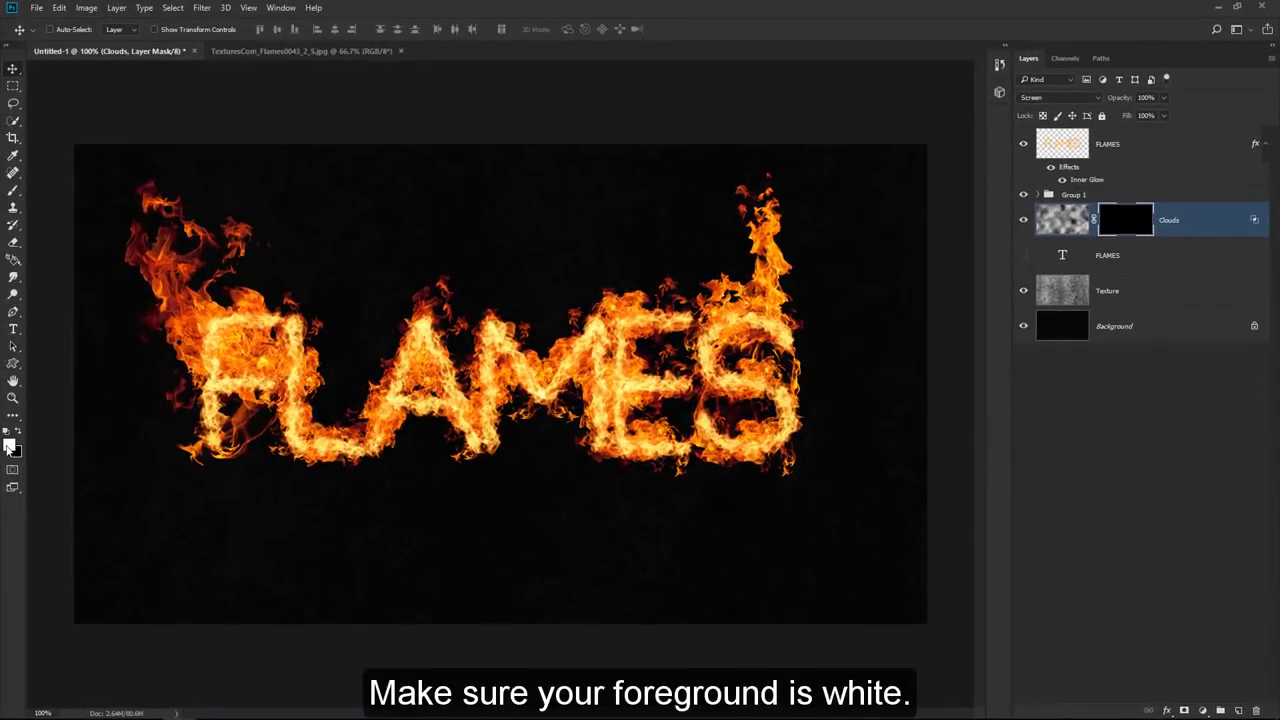
{"action": "left_click", "coordinate": [14, 189]}
{"action": "left_click", "coordinate": [69, 34]}
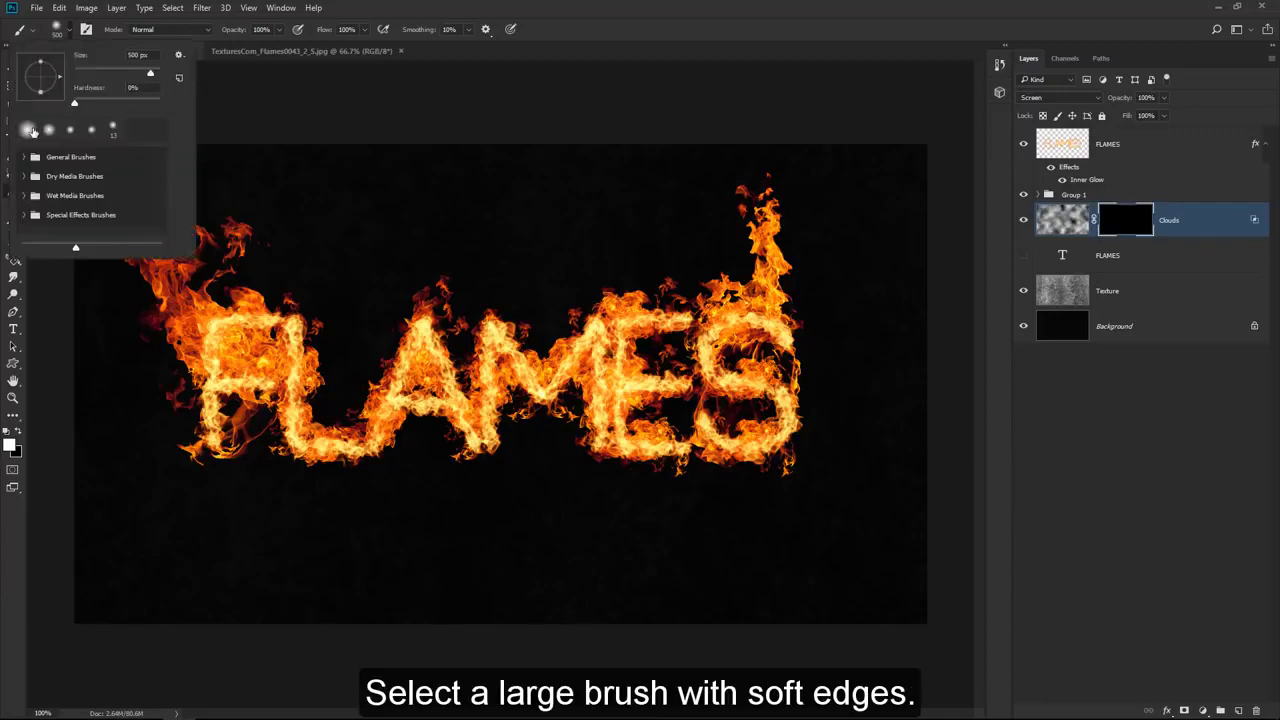
{"action": "double_click", "coordinate": [28, 131]}
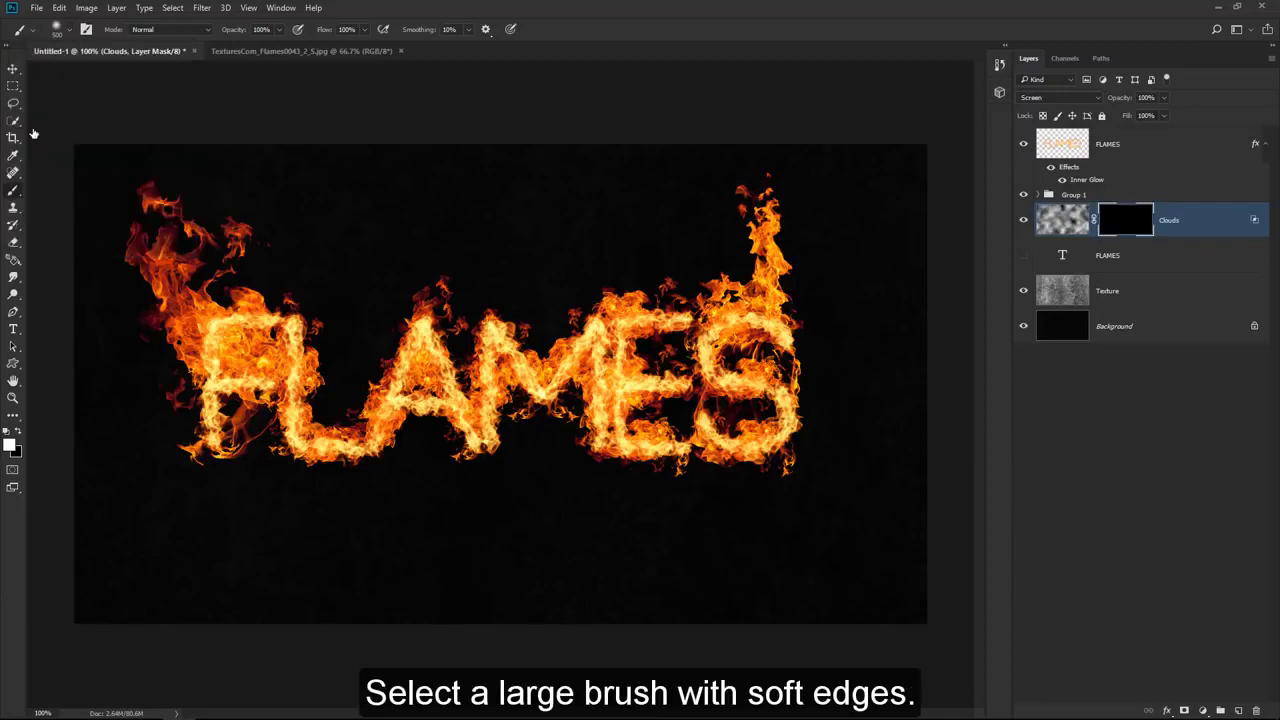
Step: Dab white on the Clouds mask around the text and canvas corners with 300 to 600 px brushes, and set the layer's opacity to 15%
{"action": "left_click", "coordinate": [349, 351]}
{"action": "left_click", "coordinate": [900, 211]}
{"action": "key", "text": "bracketleft"}
{"action": "key", "text": "bracketleft"}
{"action": "key", "text": "bracketleft"}
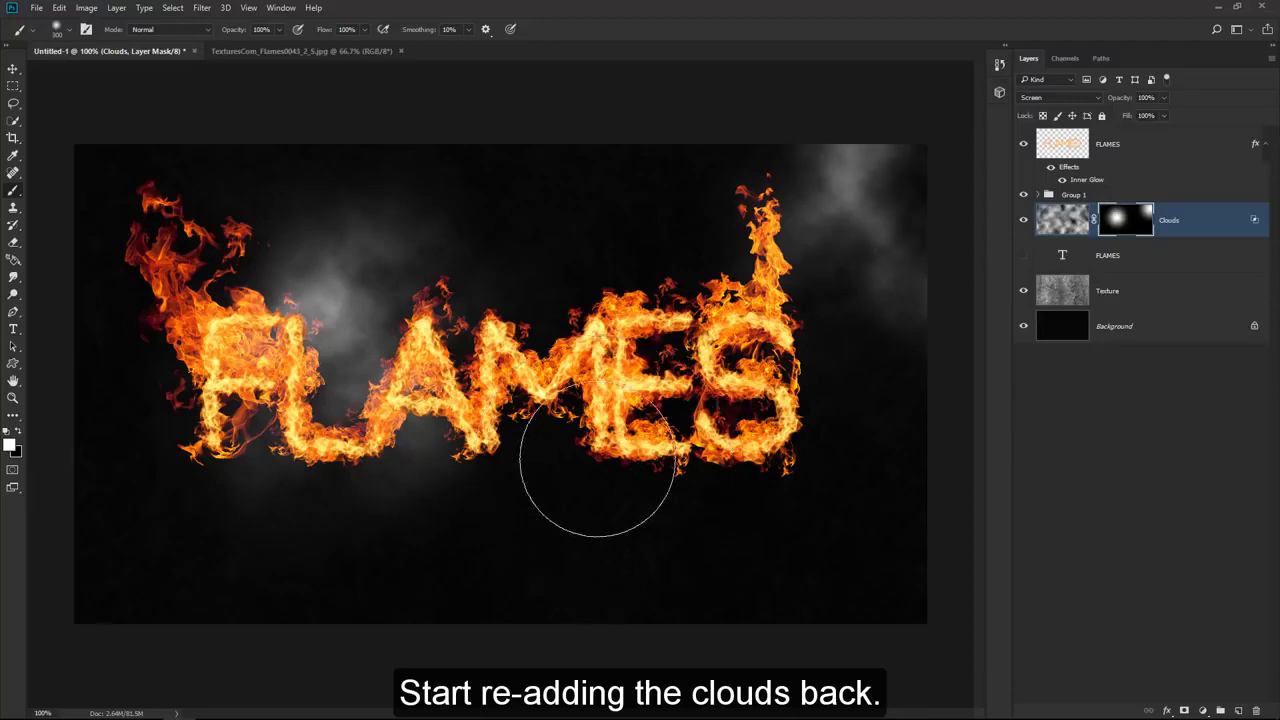
{"action": "left_click", "coordinate": [563, 437]}
{"action": "key", "text": "bracketright"}
{"action": "key", "text": "bracketright"}
{"action": "key", "text": "bracketright"}
{"action": "left_click", "coordinate": [137, 586]}
{"action": "left_click", "coordinate": [752, 635]}
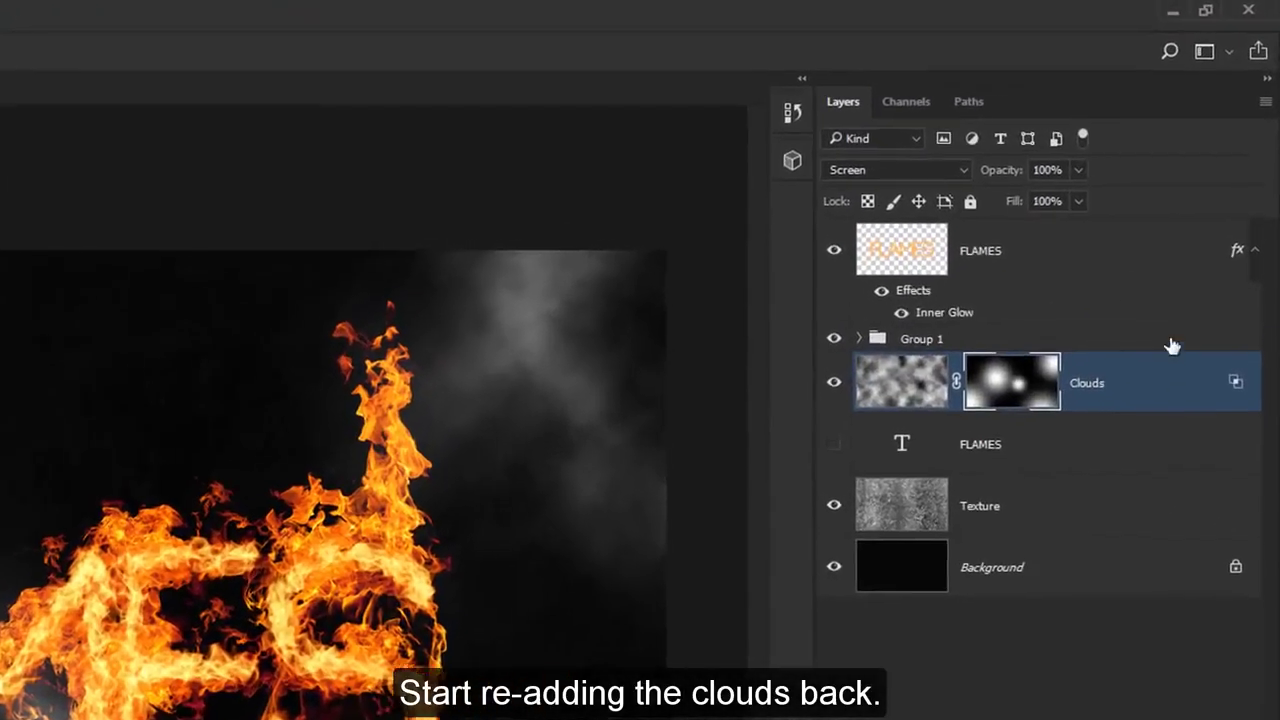
{"action": "left_click_drag", "start_coordinate": [1006, 174], "coordinate": [844, 165]}
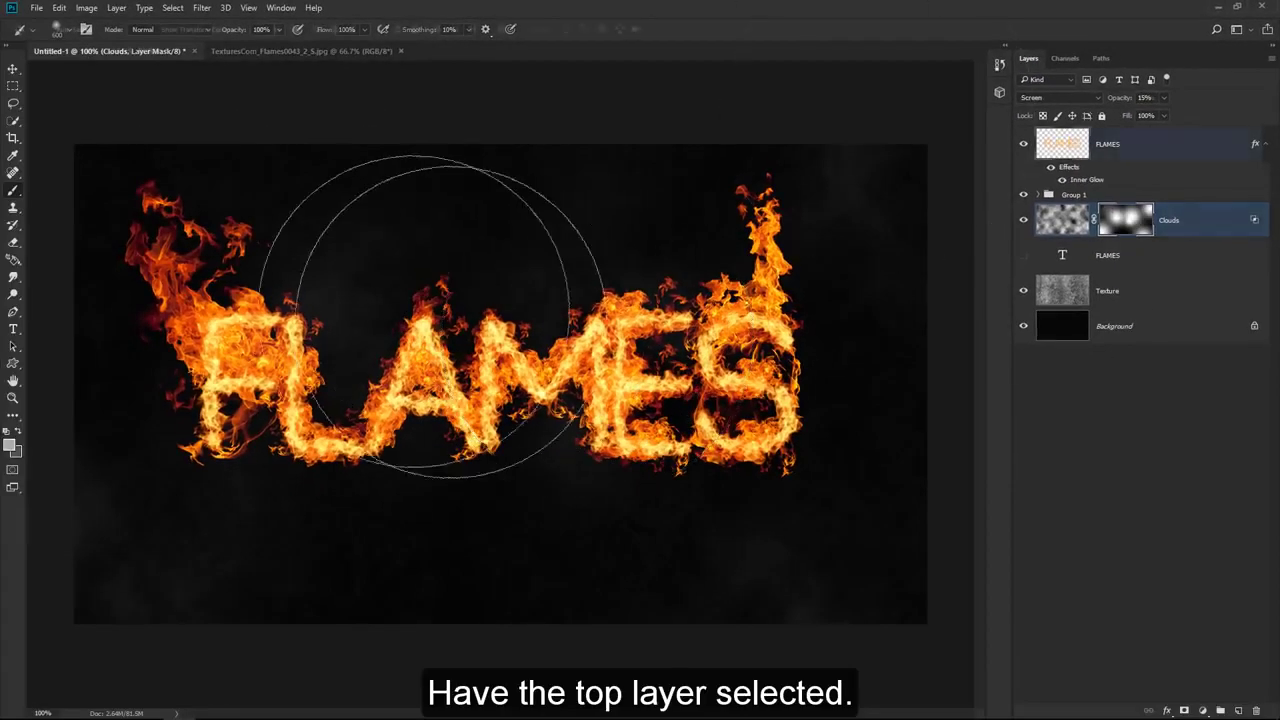
Step: Create a new layer directly below Group 1 and name it Background Light
{"action": "left_click", "coordinate": [1140, 145]}
{"action": "key", "text": "v"}
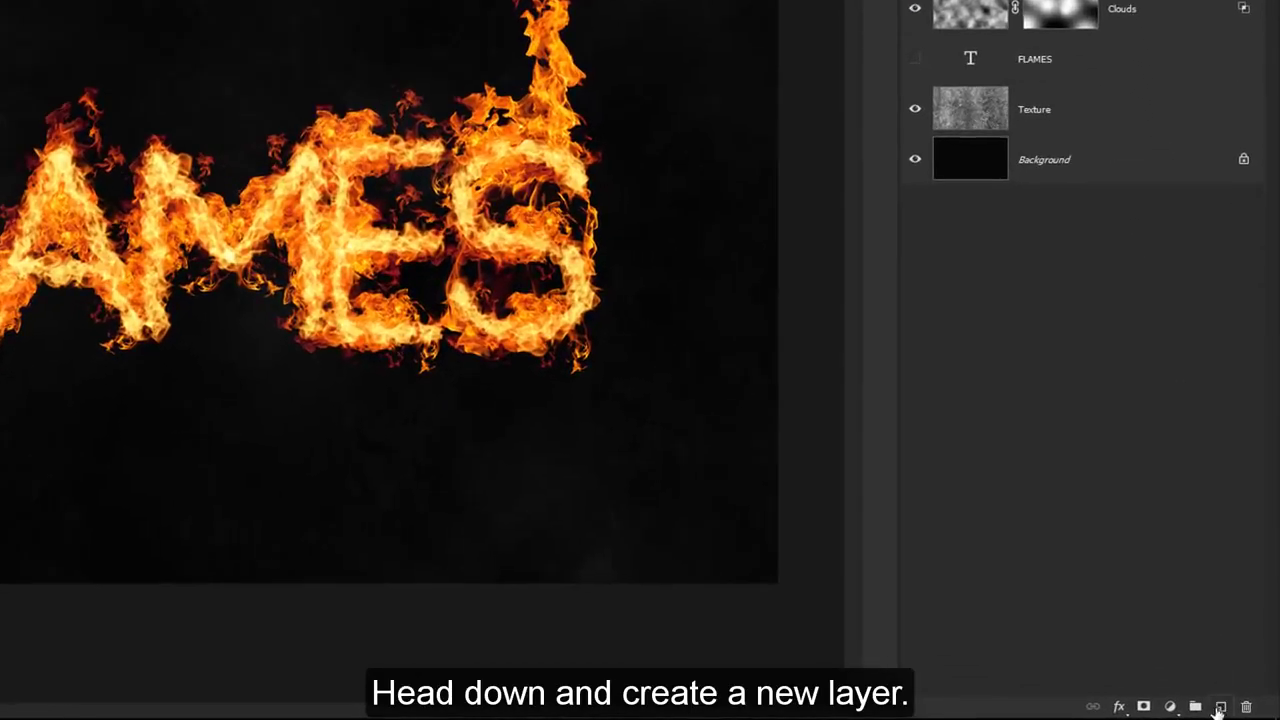
{"action": "left_click", "coordinate": [1238, 710]}
{"action": "left_click_drag", "start_coordinate": [1095, 72], "coordinate": [1104, 182]}
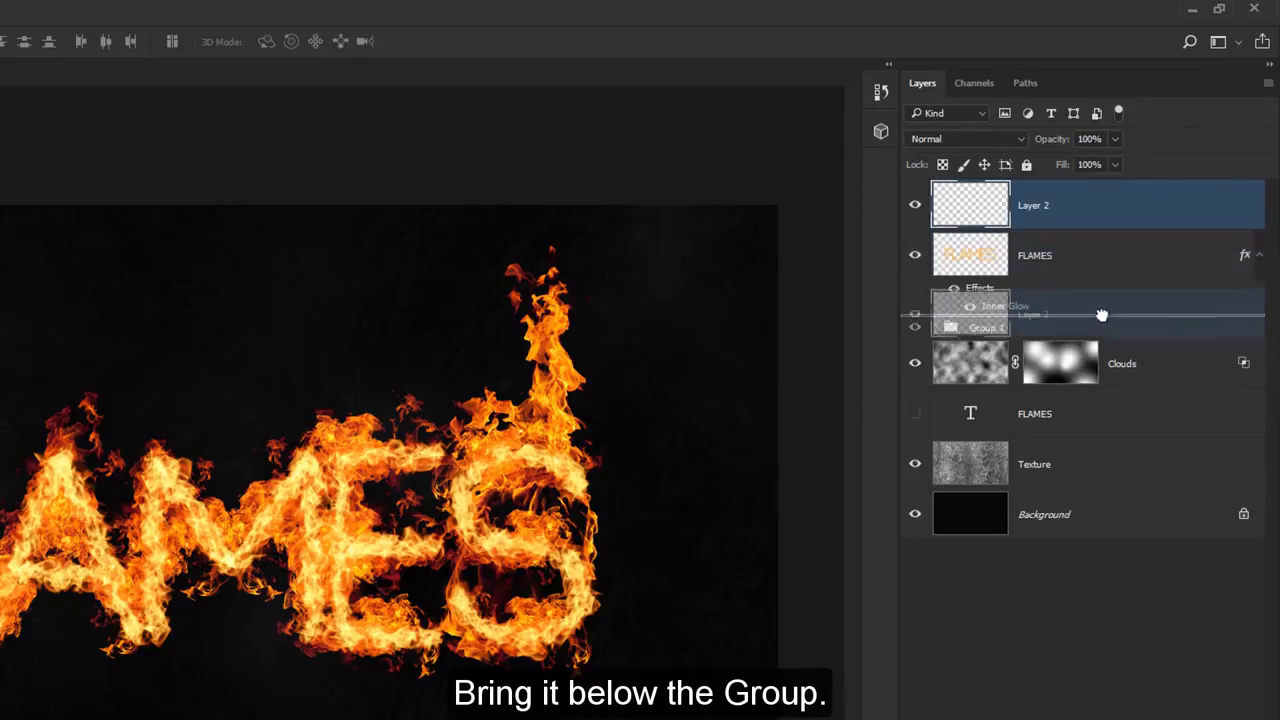
{"action": "left_click_drag", "start_coordinate": [1104, 334], "coordinate": [1104, 334]}
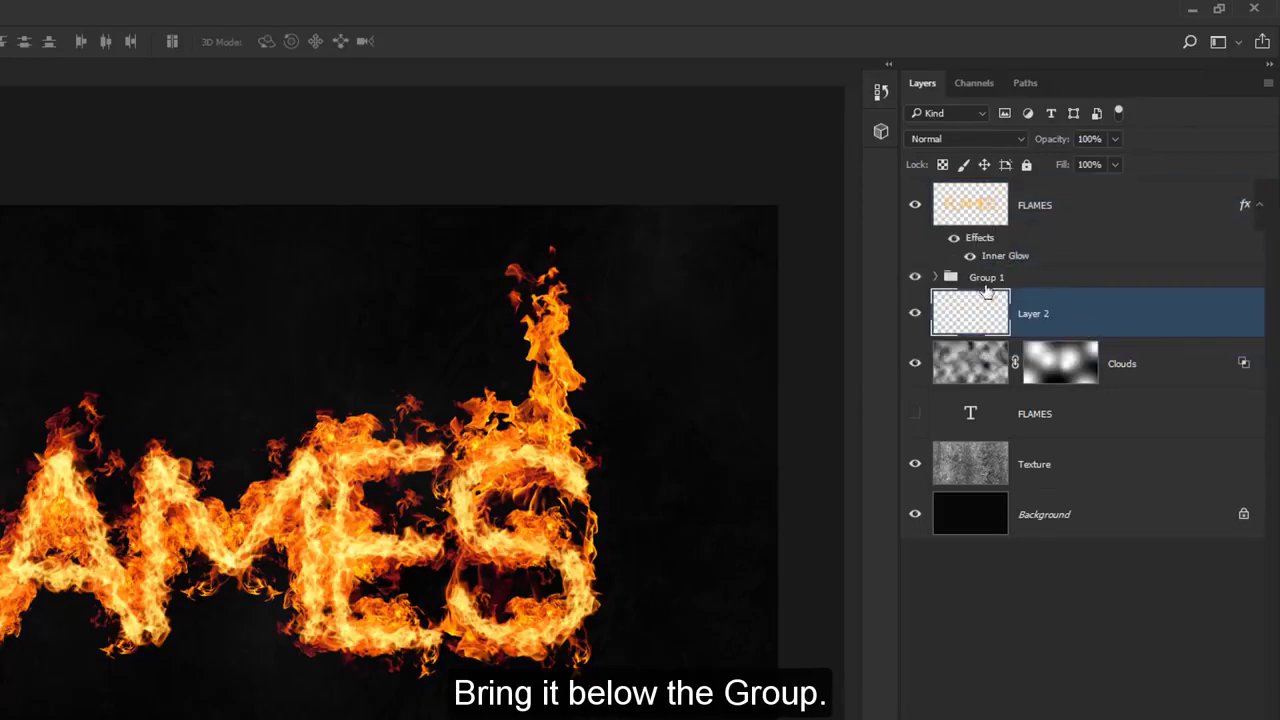
{"action": "double_click", "coordinate": [1047, 315]}
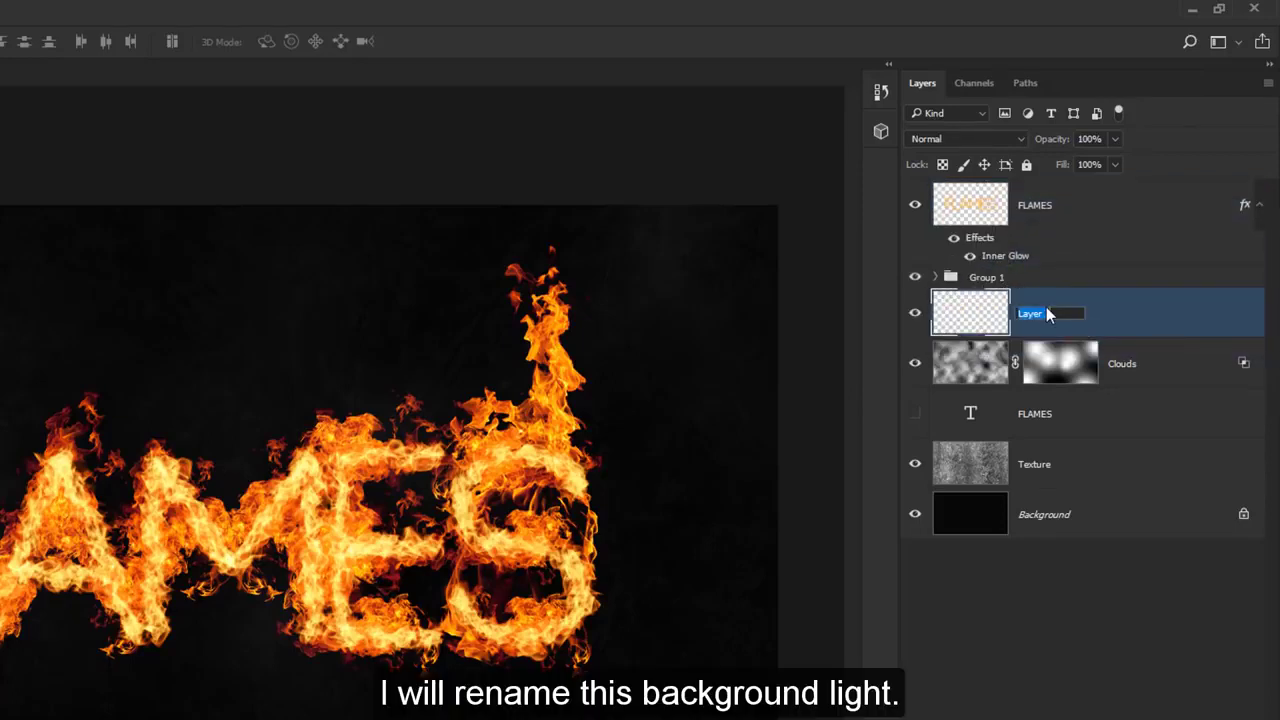
{"action": "type", "text": "Background Light"}
{"action": "key", "text": "Return"}
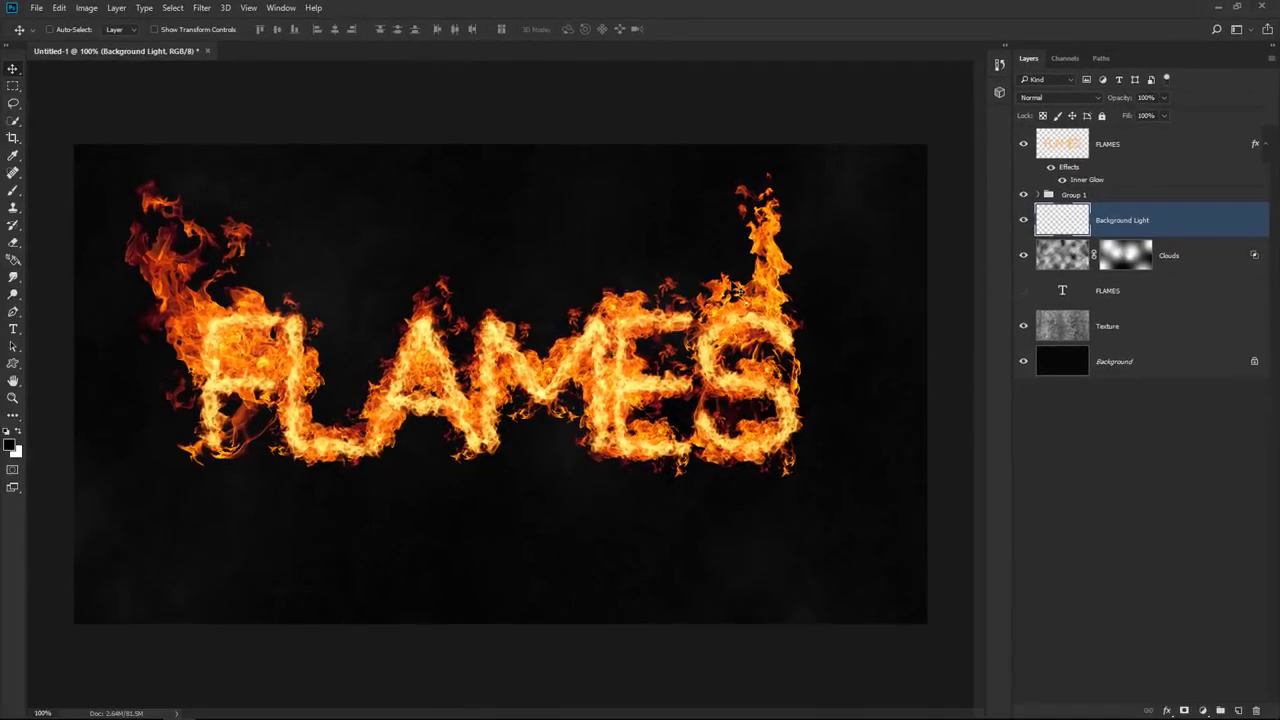
Step: Sample an orange from the flames and paint a broad 600 px soft stroke behind the whole word on the Background Light layer
{"action": "key", "text": "i"}
{"action": "left_click", "coordinate": [737, 286]}
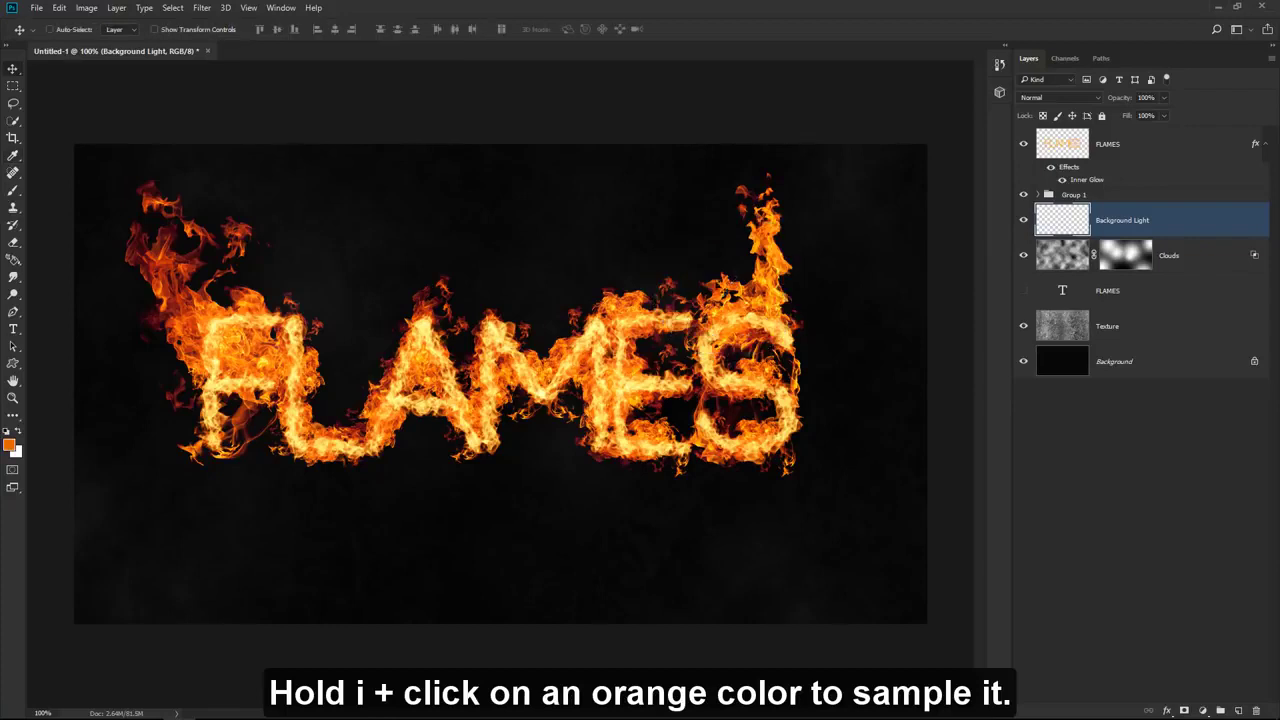
{"action": "left_click", "coordinate": [15, 191]}
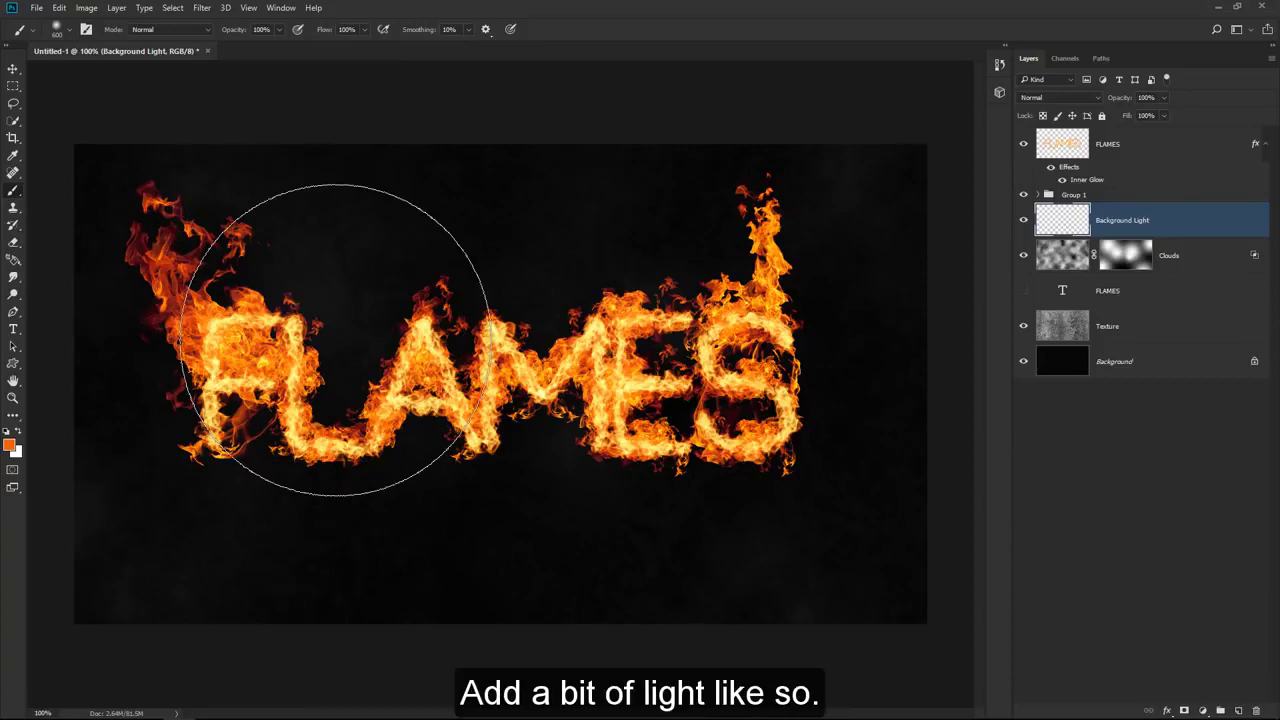
{"action": "mouse_move", "coordinate": [214, 357]}
{"action": "left_mouse_down"}
{"action": "mouse_move", "coordinate": [405, 357]}
{"action": "mouse_move", "coordinate": [777, 392]}
{"action": "left_mouse_up"}
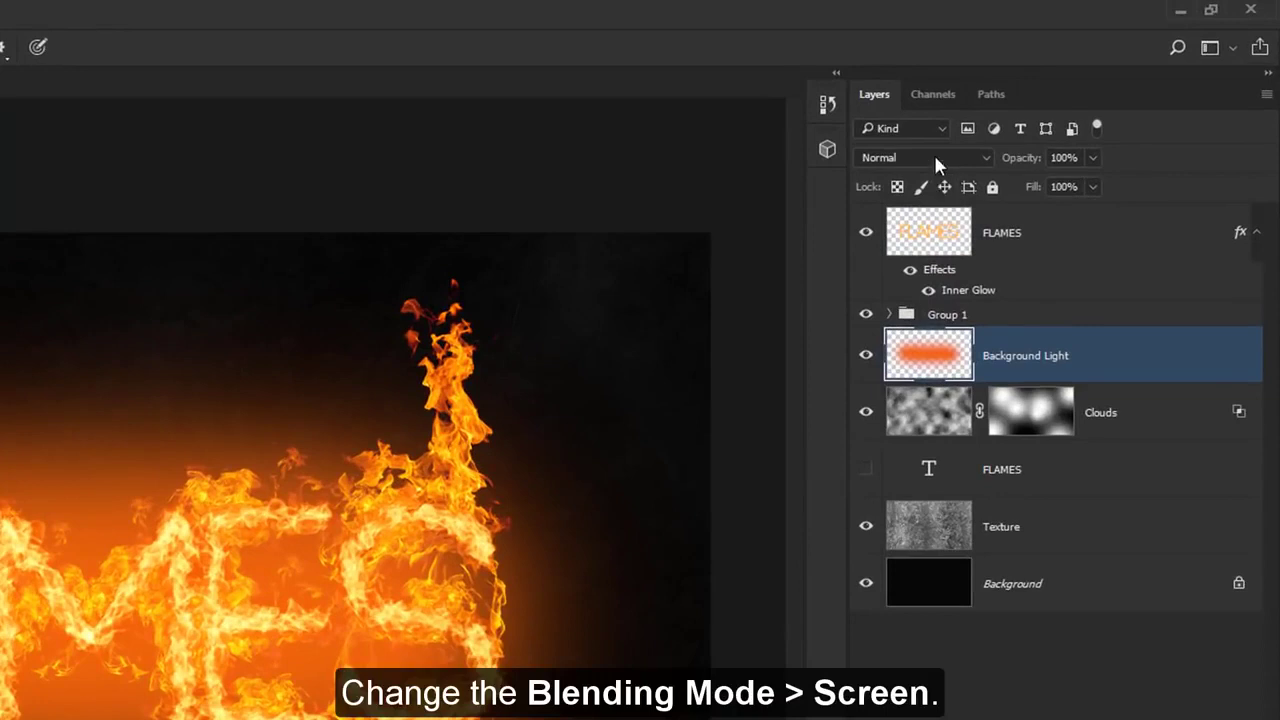
Step: Set the Background Light layer to Screen blending and lower its opacity to a faint glow
{"action": "left_click", "coordinate": [1065, 97]}
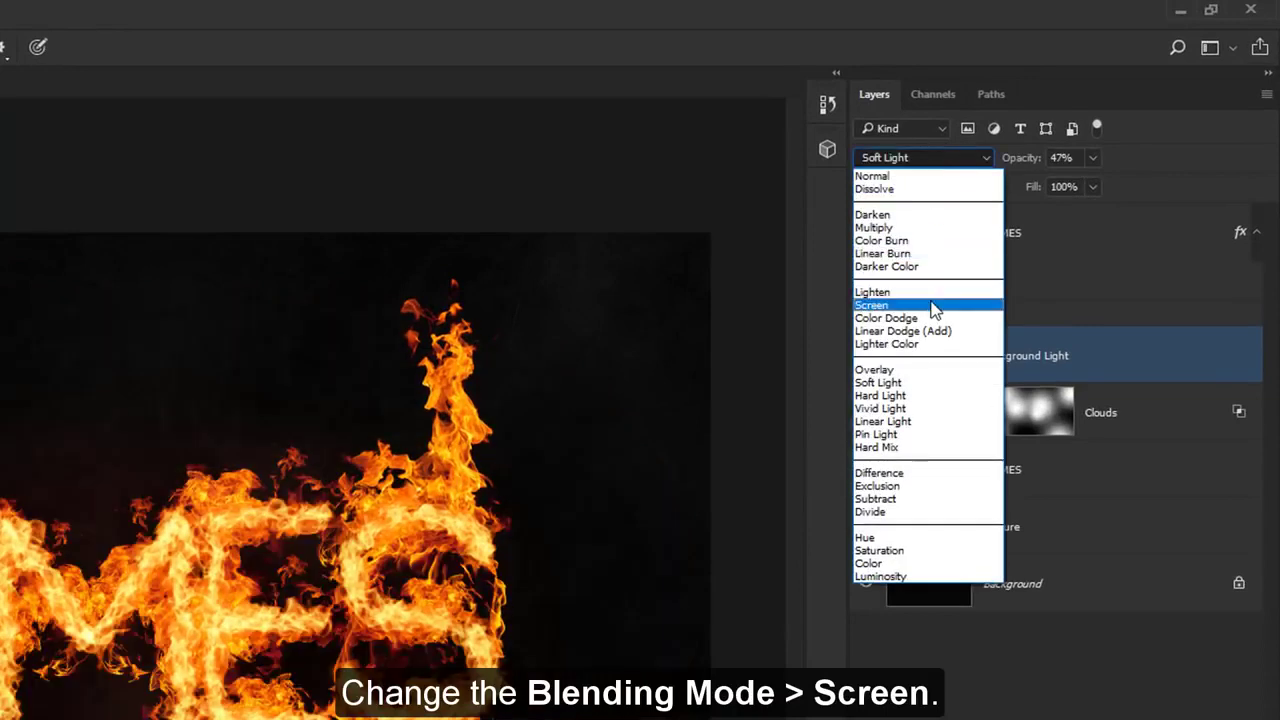
{"action": "left_click", "coordinate": [930, 303]}
{"action": "left_click_drag", "start_coordinate": [1013, 160], "coordinate": [690, 128]}
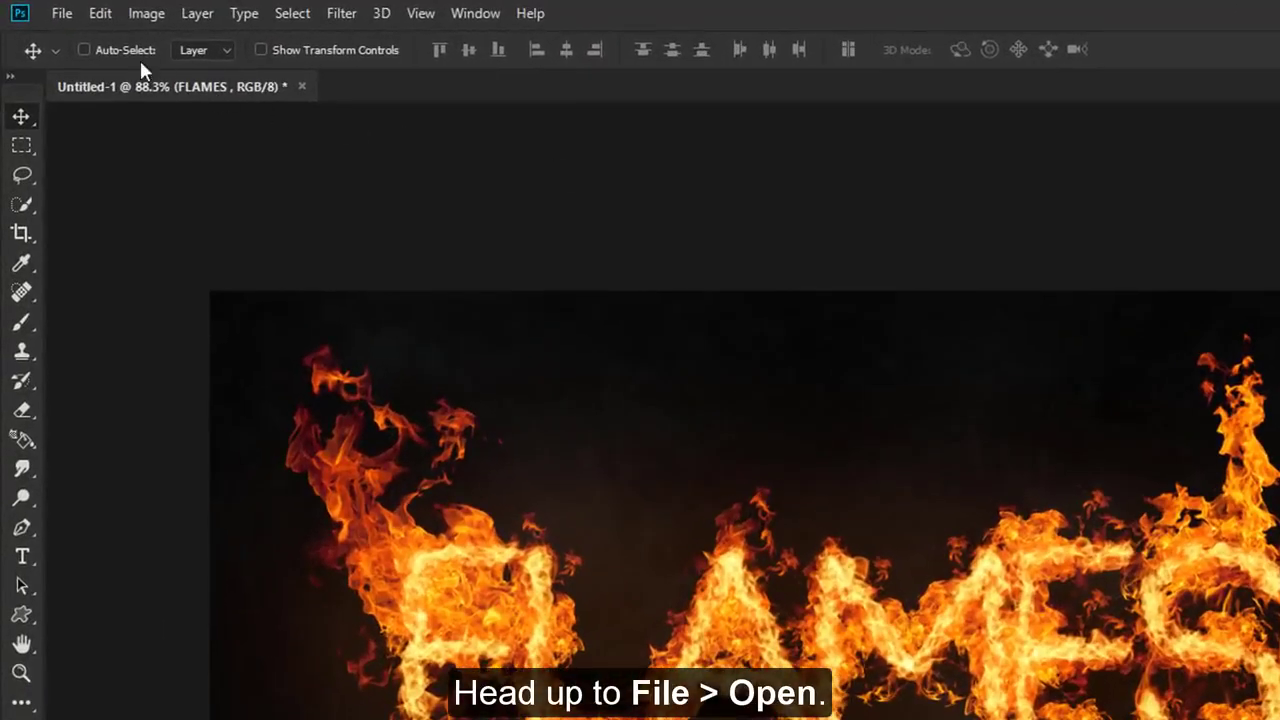
Step: Open Particles Stock Image from the Fire Text Stocks folder and move it into the Untitled-1 project
{"action": "left_click", "coordinate": [61, 13]}
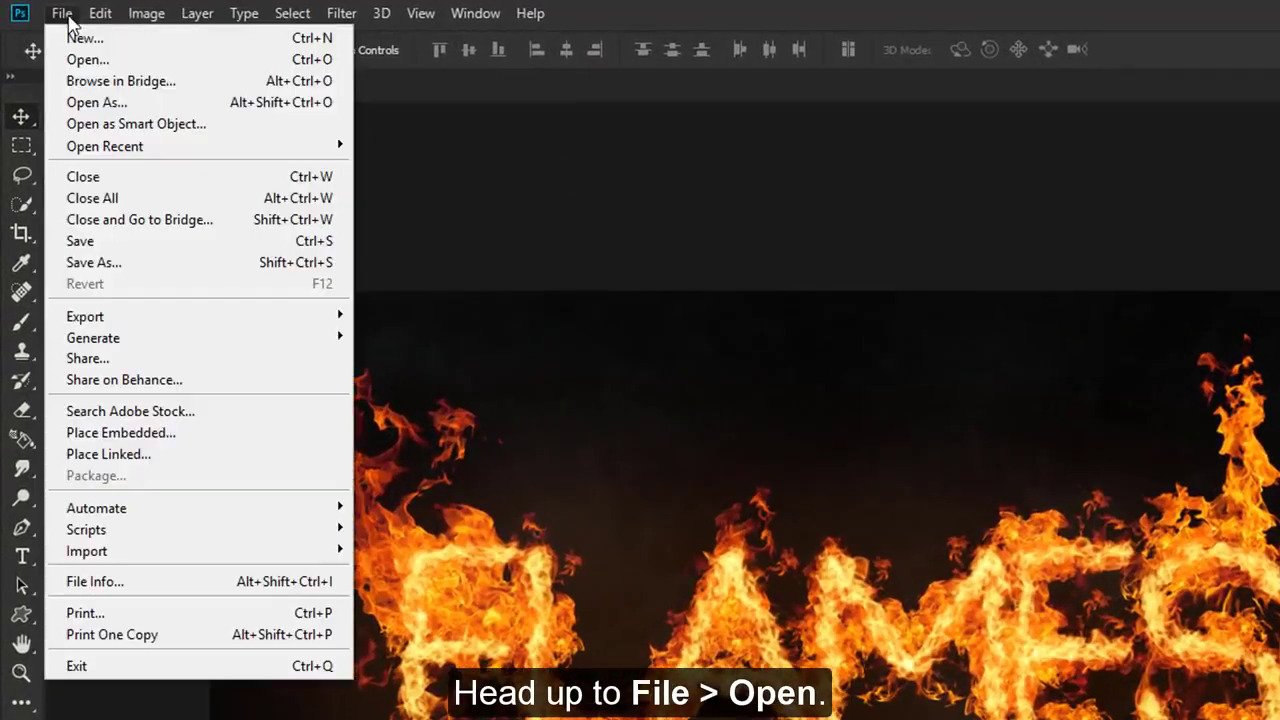
{"action": "left_click", "coordinate": [86, 54]}
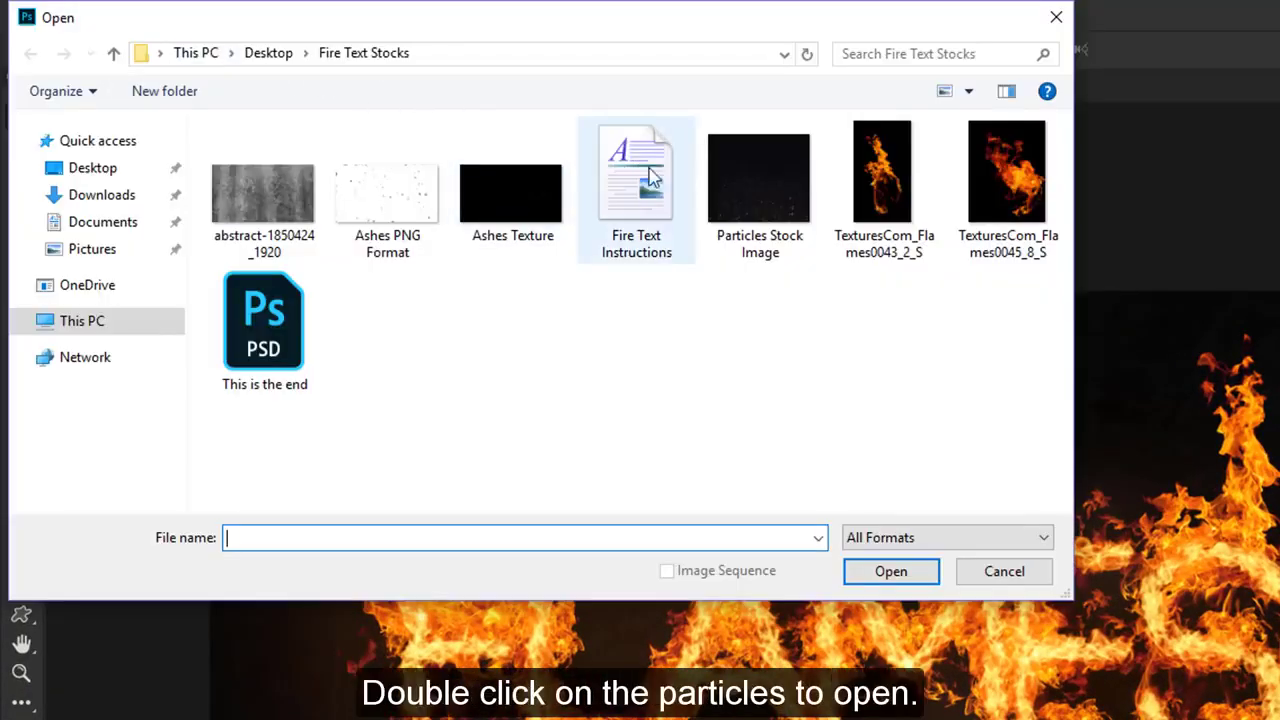
{"action": "double_click", "coordinate": [779, 216]}
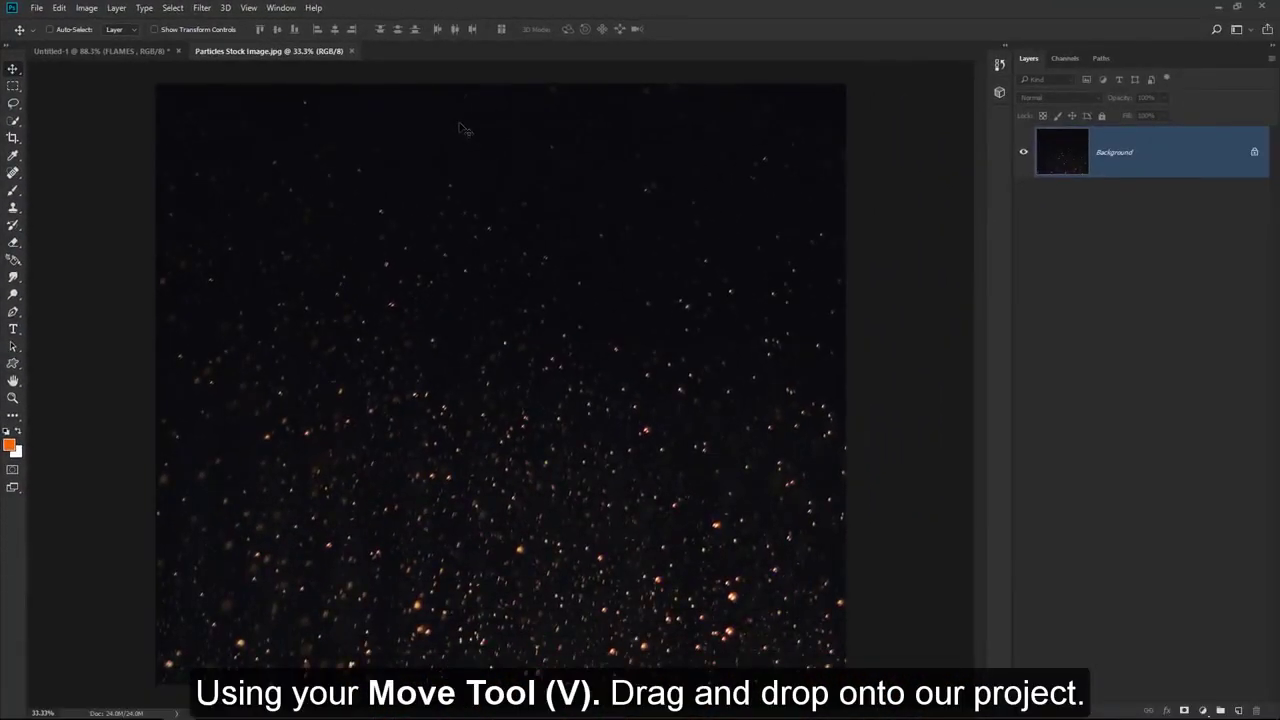
{"action": "left_click_drag", "start_coordinate": [462, 128], "coordinate": [497, 272]}
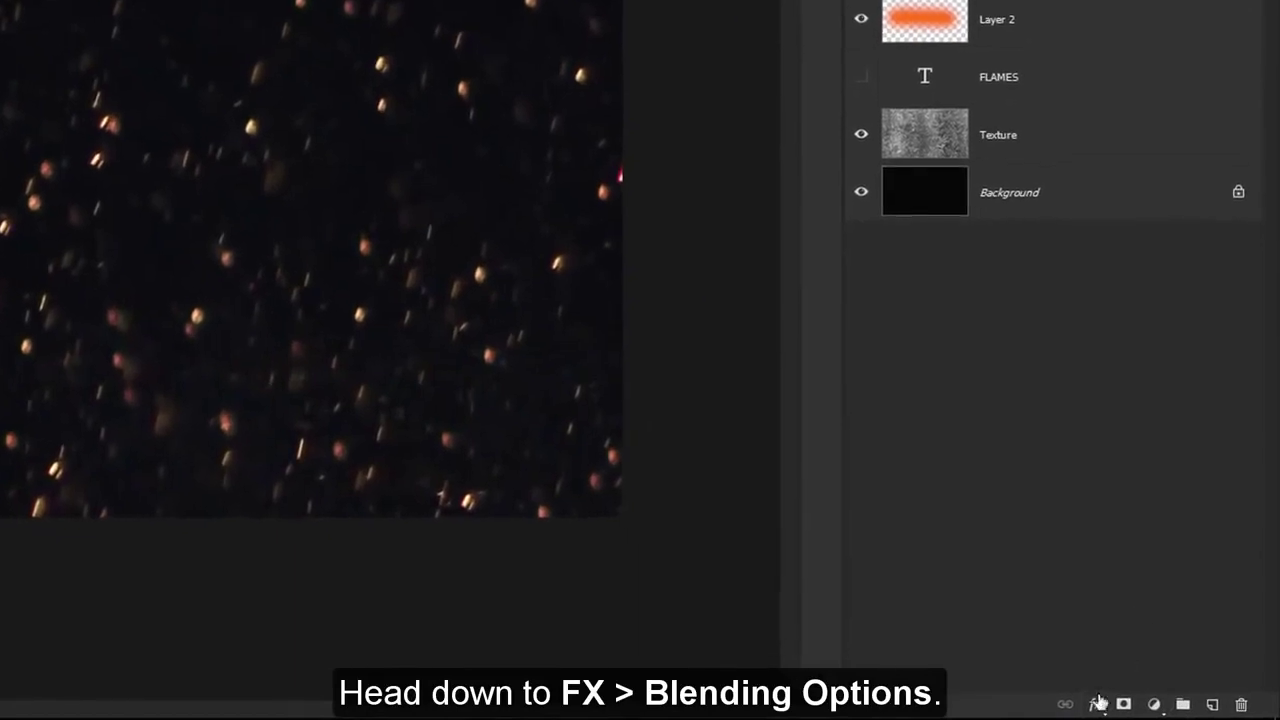
Step: Split the particles layer's This Layer Blend If black slider to 0 / 255 and apply the blending options
{"action": "left_click", "coordinate": [1101, 705]}
{"action": "left_click", "coordinate": [1115, 438]}
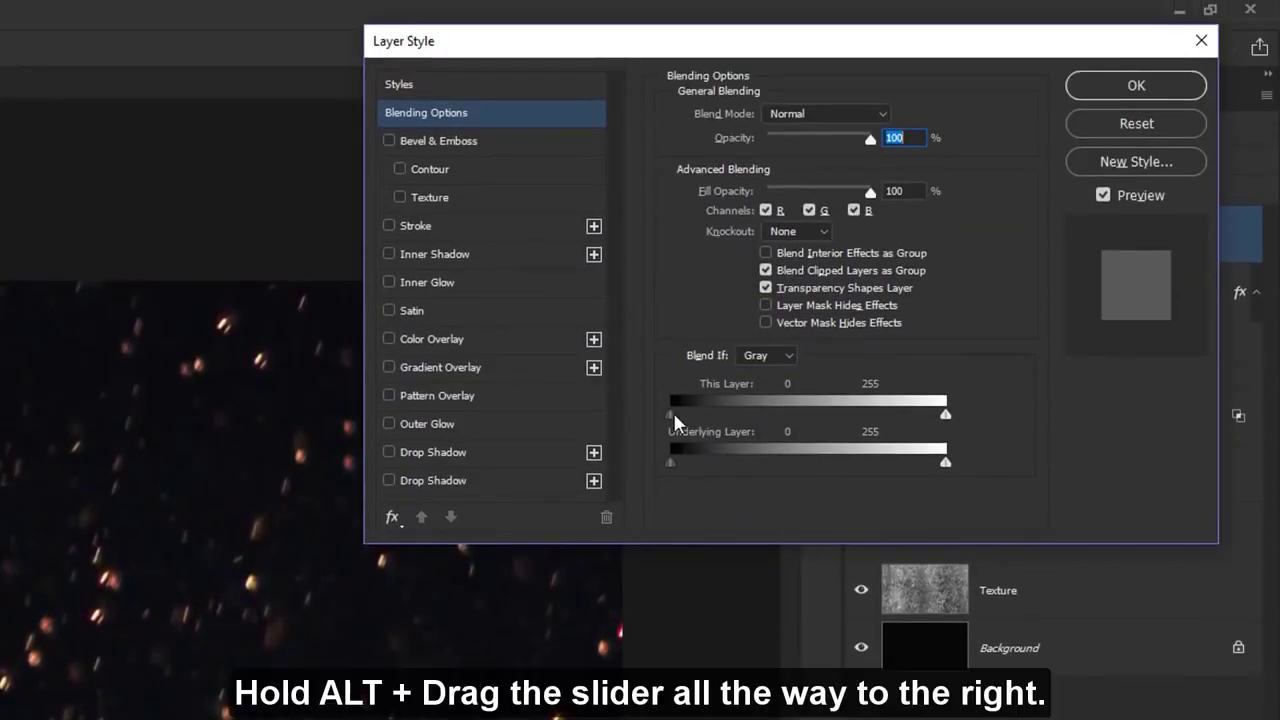
{"action": "left_click_drag", "start_coordinate": [671, 414], "coordinate": [945, 414]}
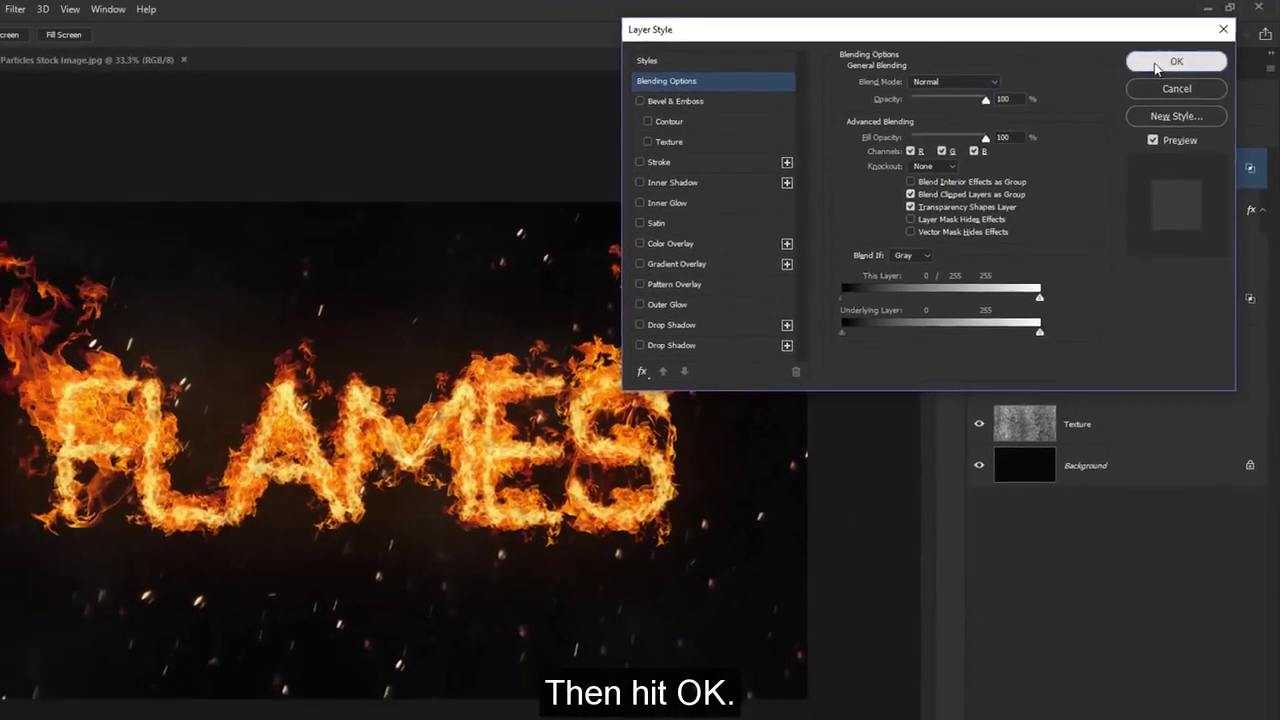
{"action": "left_click", "coordinate": [1167, 66]}
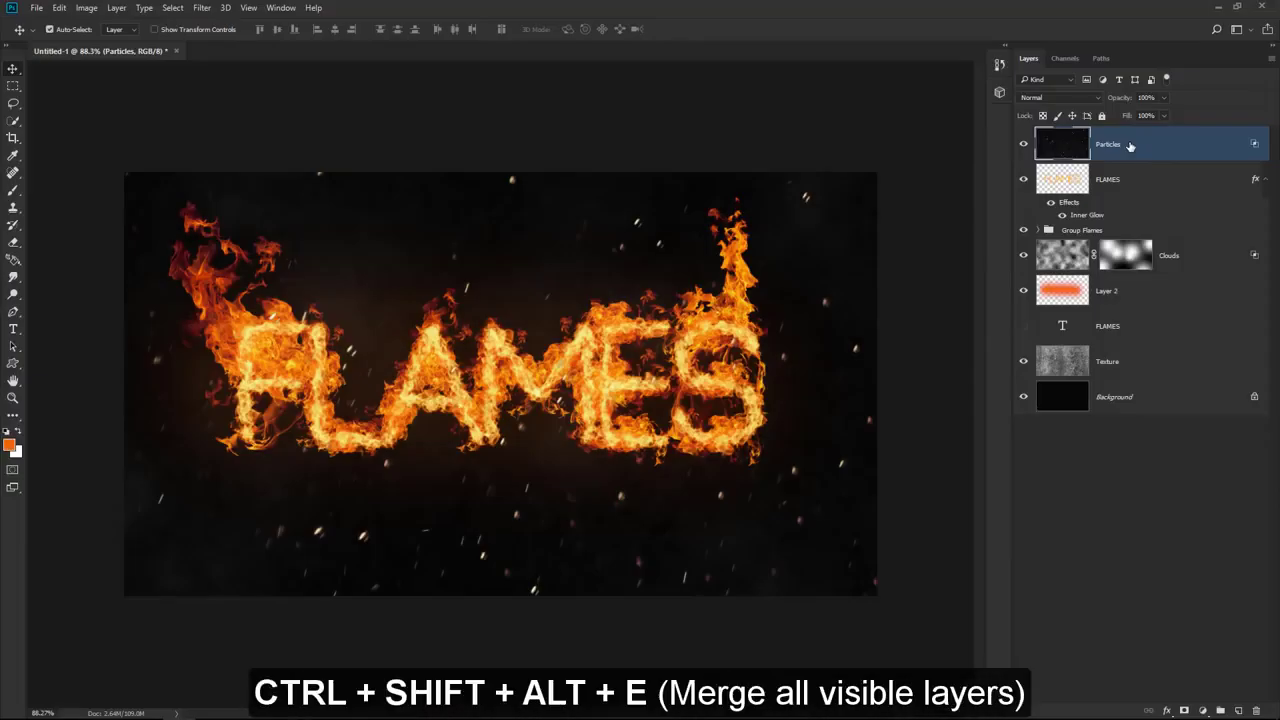
Step: Merge all visible layers into a new layer above Particles and name it Sharpen
{"action": "key", "text": "ctrl+shift+alt+e"}
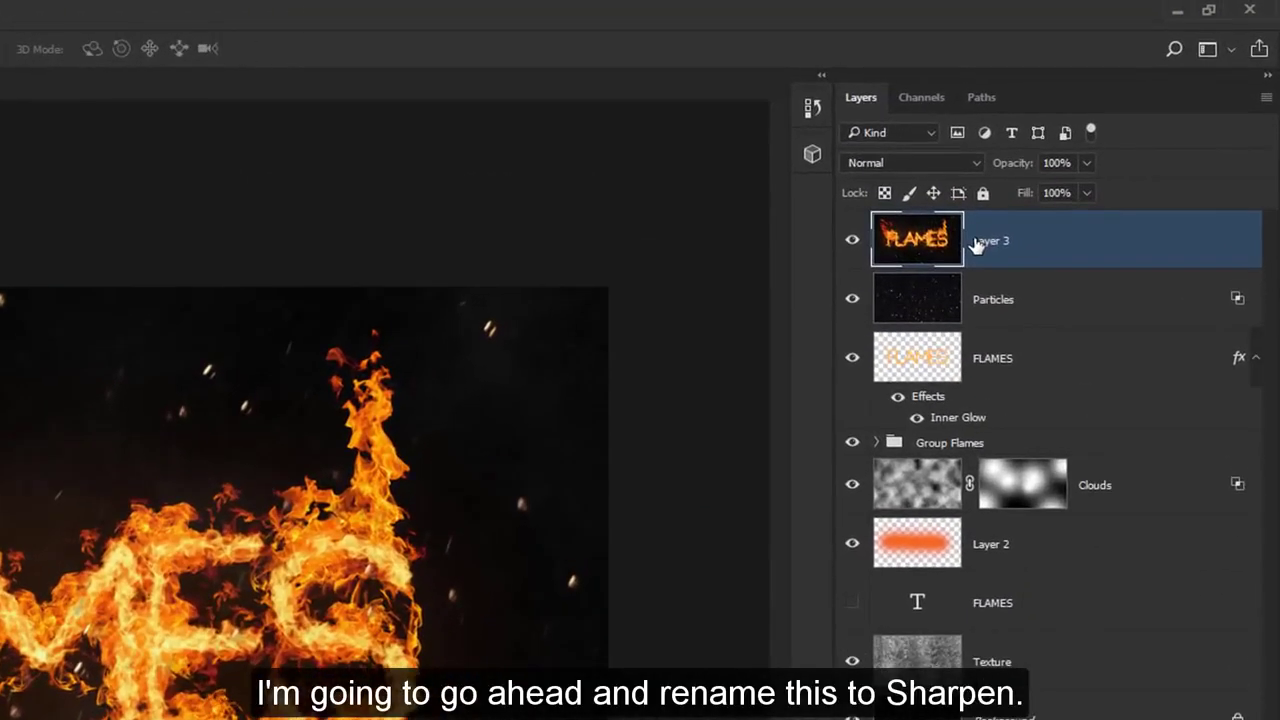
{"action": "double_click", "coordinate": [1097, 144]}
{"action": "type", "text": "Sharpen"}
{"action": "key", "text": "Return"}
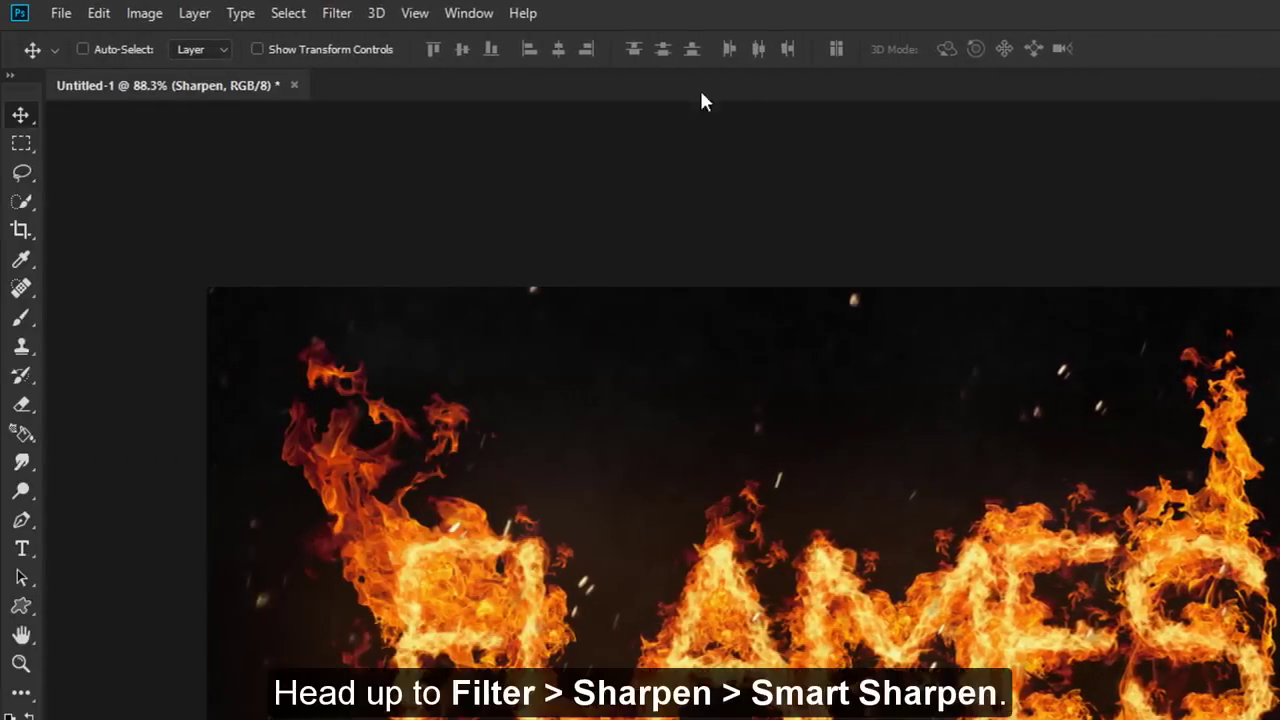
Step: Apply Smart Sharpen to the Sharpen layer with amount 59%, radius 1.0 px, Reduce Noise 10% and Lens Blur removal
{"action": "left_click", "coordinate": [342, 14]}
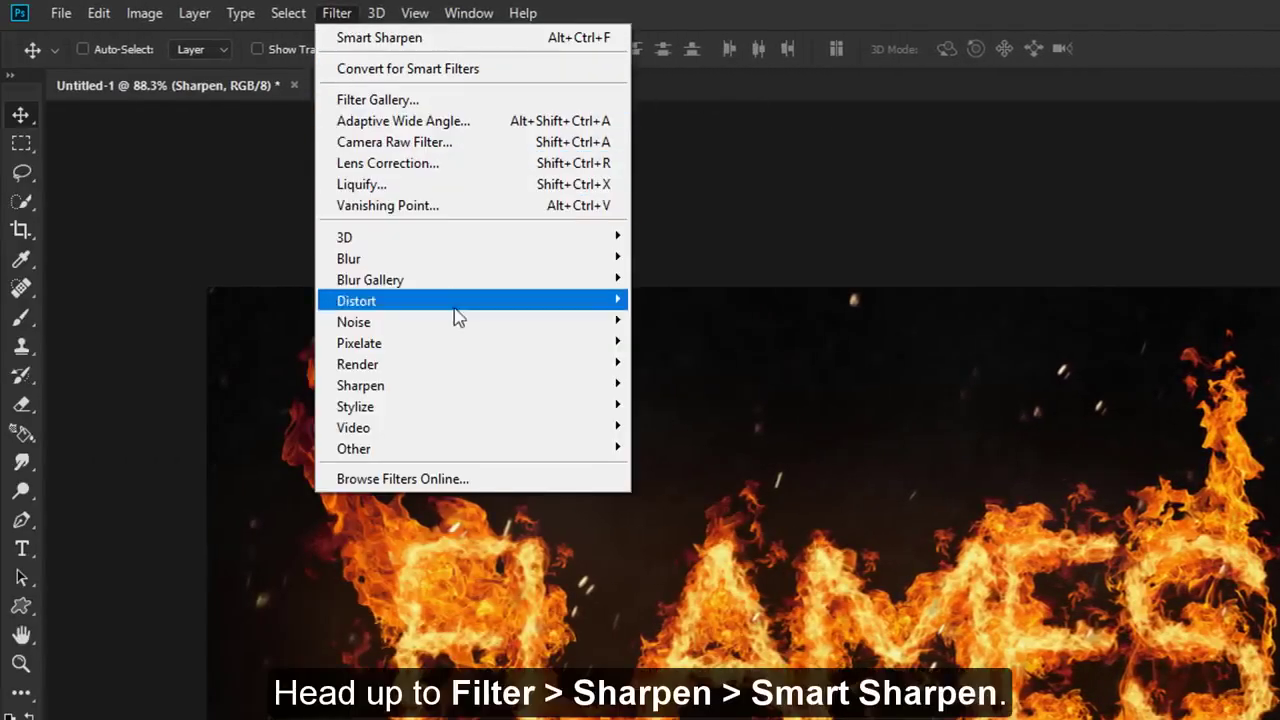
{"action": "mouse_move", "coordinate": [557, 391]}
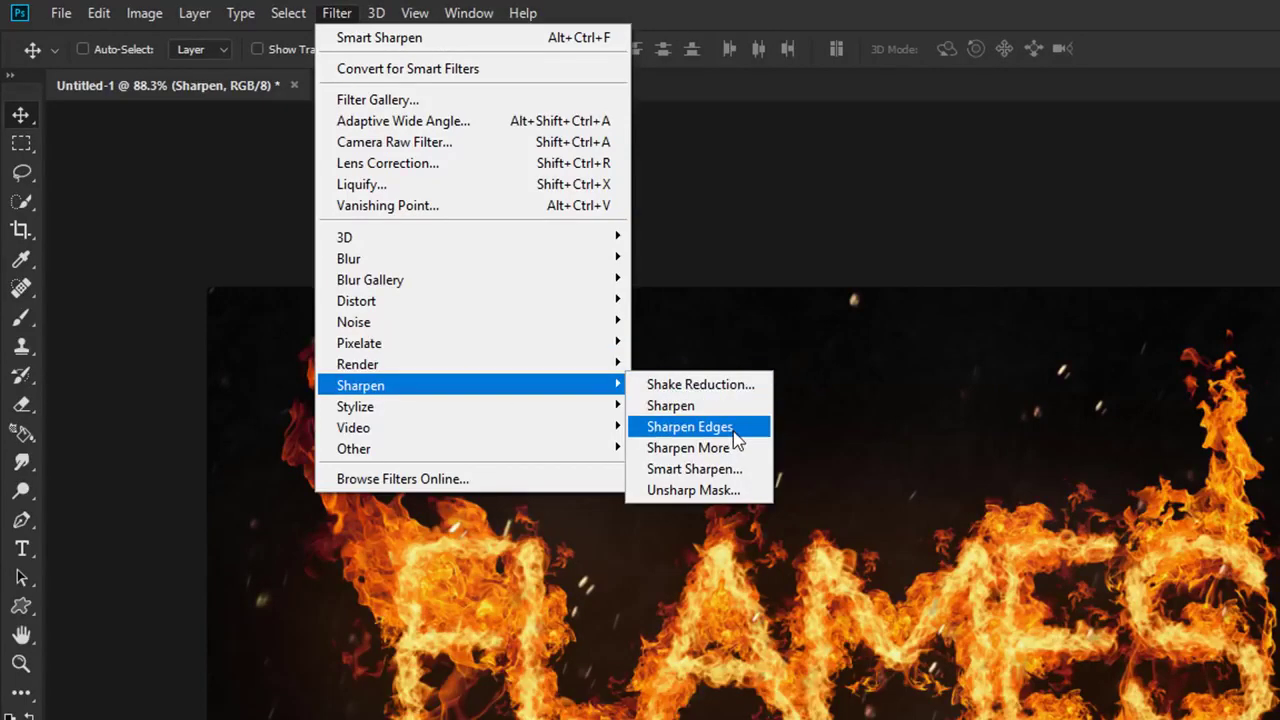
{"action": "left_click", "coordinate": [745, 469]}
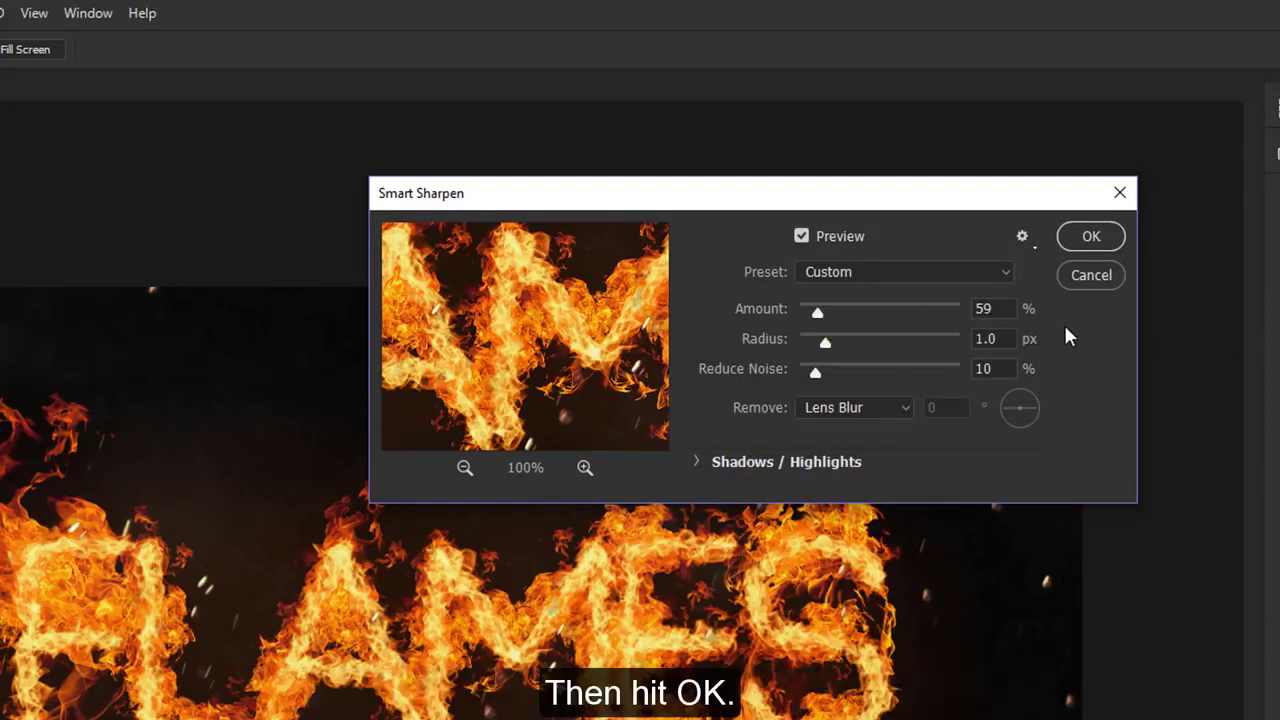
{"action": "left_click", "coordinate": [1091, 236]}
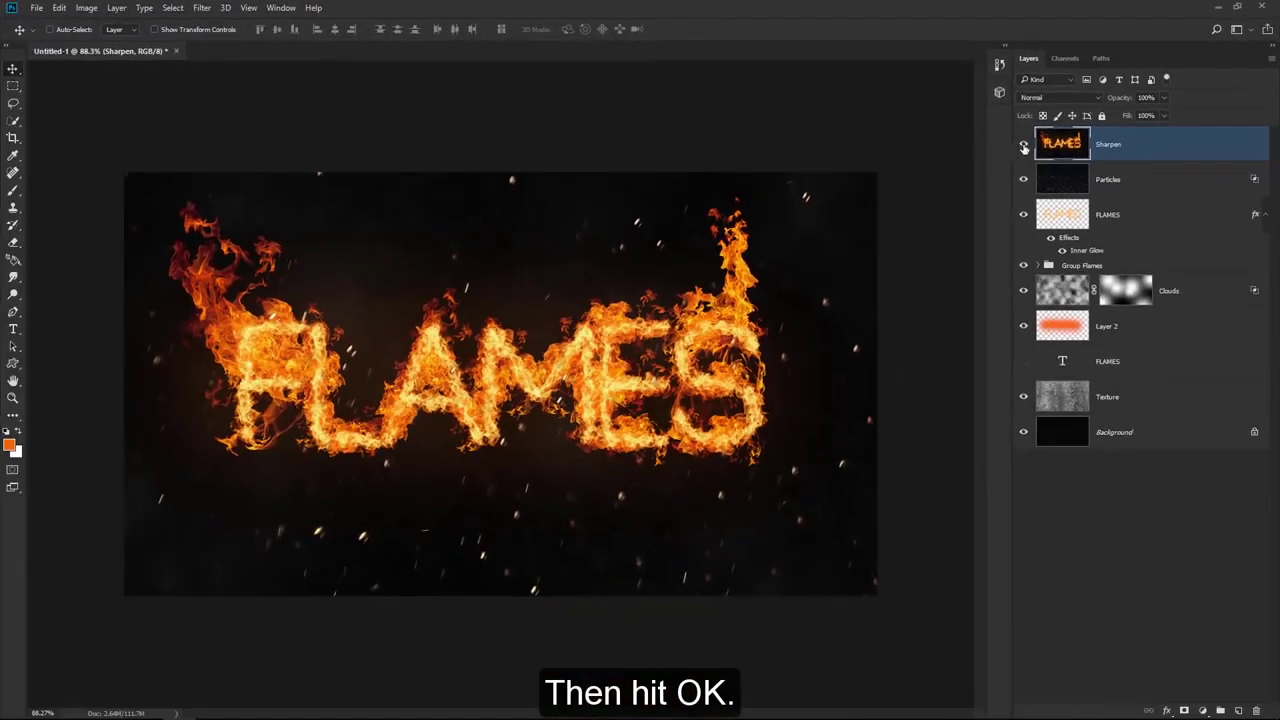
Step: Compare the image without and with the Sharpen layer, and merge all visible layers into a new top layer named Blur
{"action": "left_click", "coordinate": [1023, 146]}
{"action": "left_click", "coordinate": [1023, 146]}
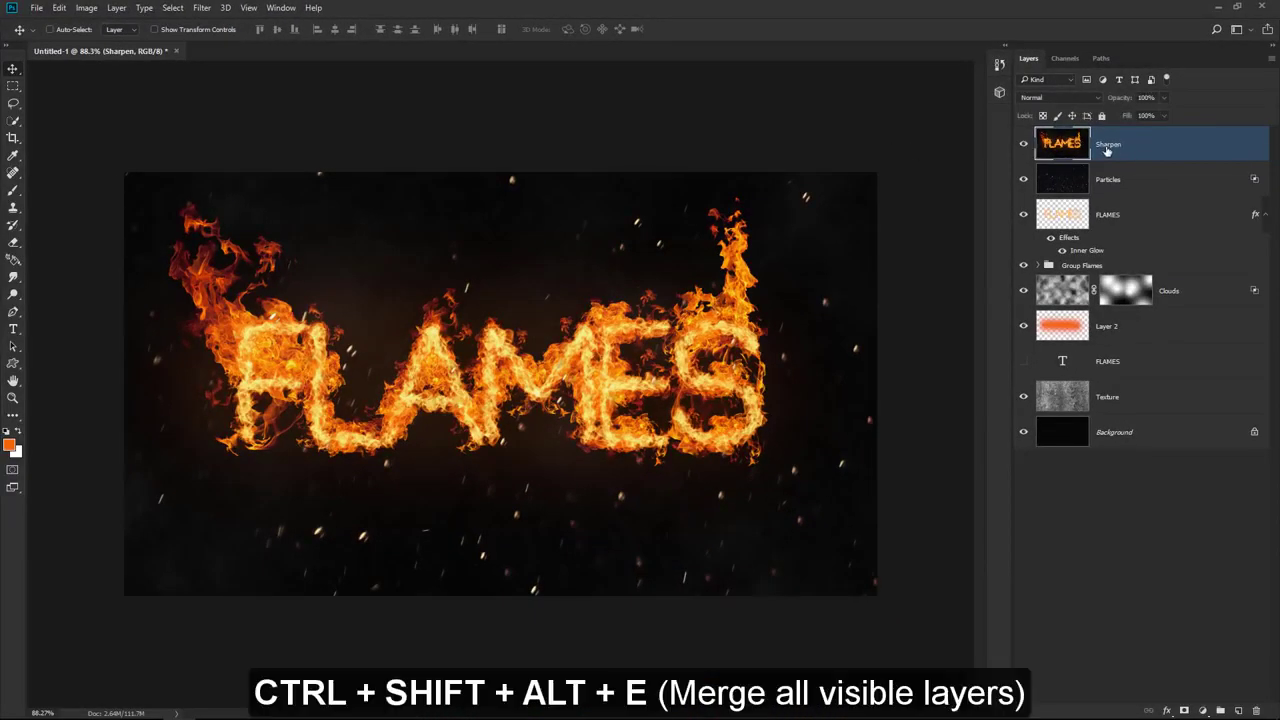
{"action": "key", "text": "ctrl+shift+alt+e"}
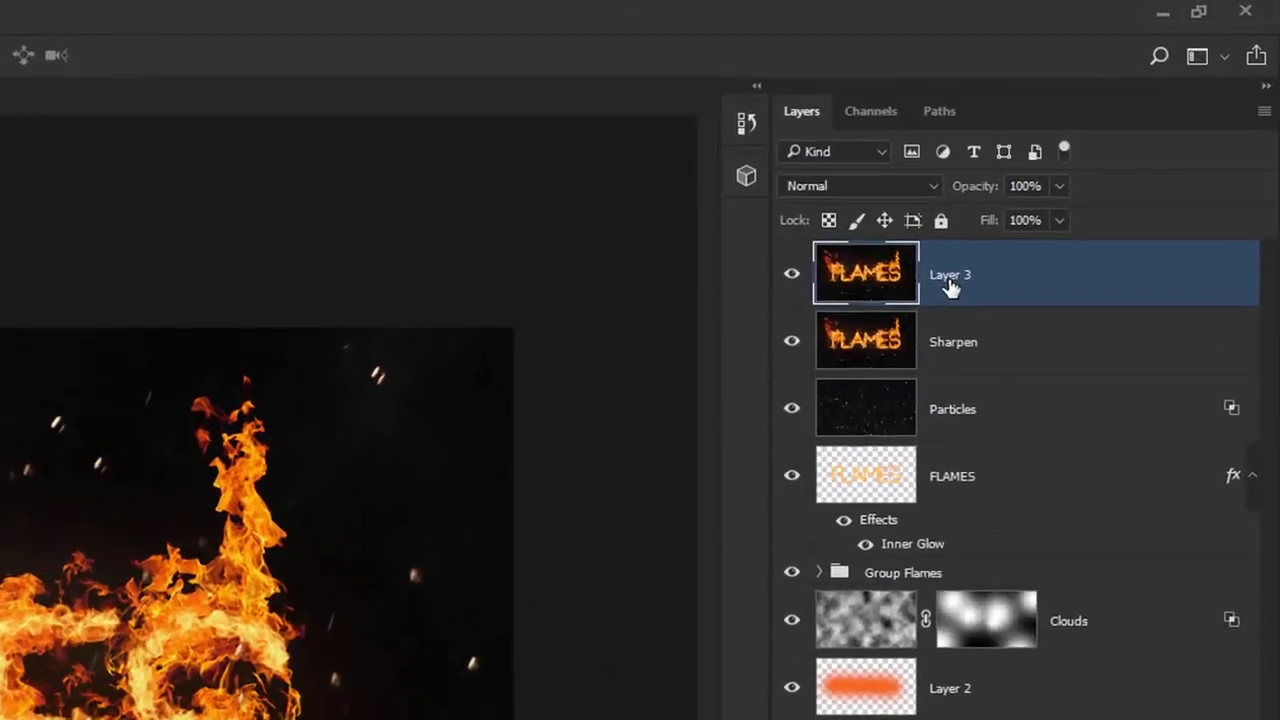
{"action": "double_click", "coordinate": [1107, 148]}
{"action": "type", "text": "Blur"}
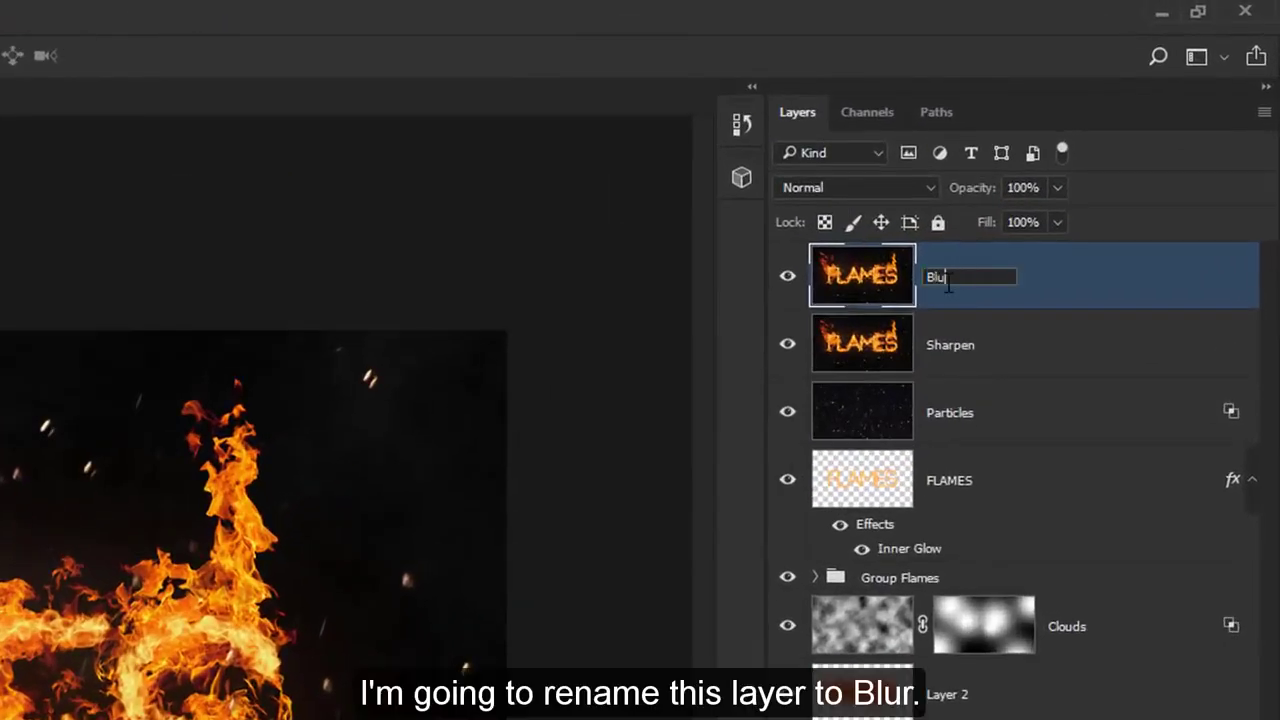
{"action": "key", "text": "Return"}
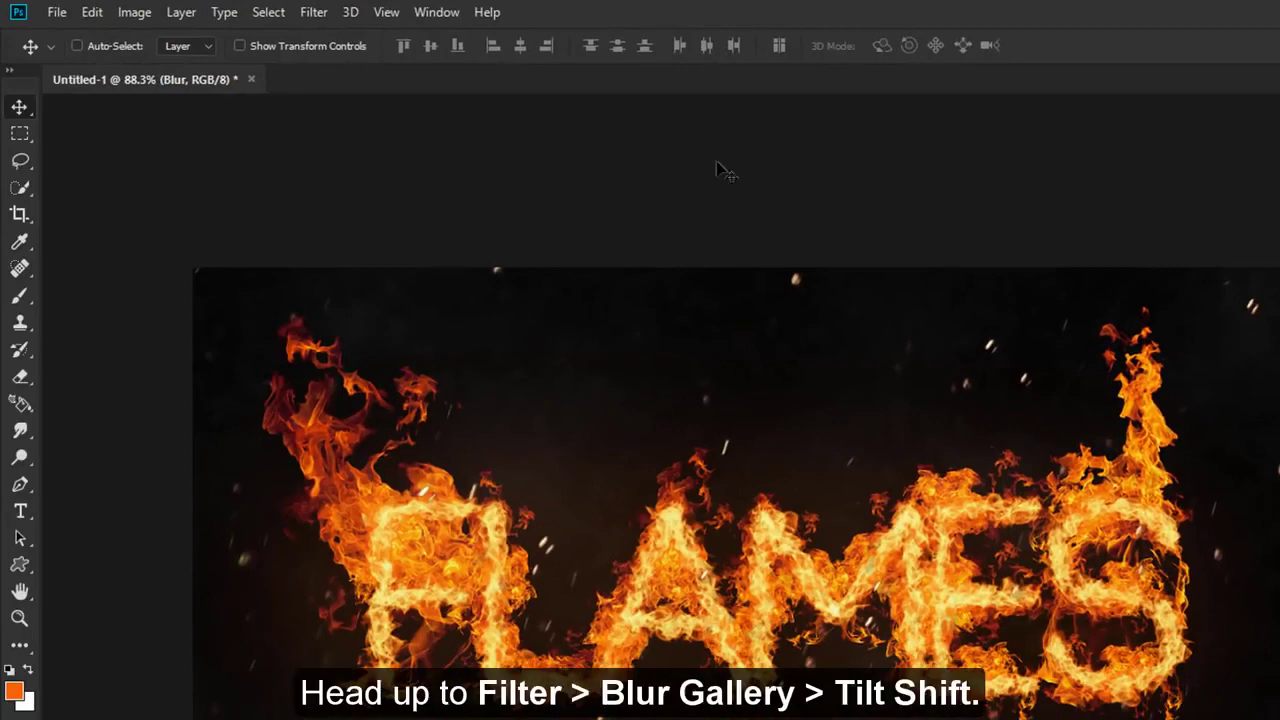
Step: Start a Tilt-Shift blur on the Blur layer and raise its upper solid guide to the tall flames, with the dashed guide above the canvas
{"action": "left_click", "coordinate": [315, 12]}
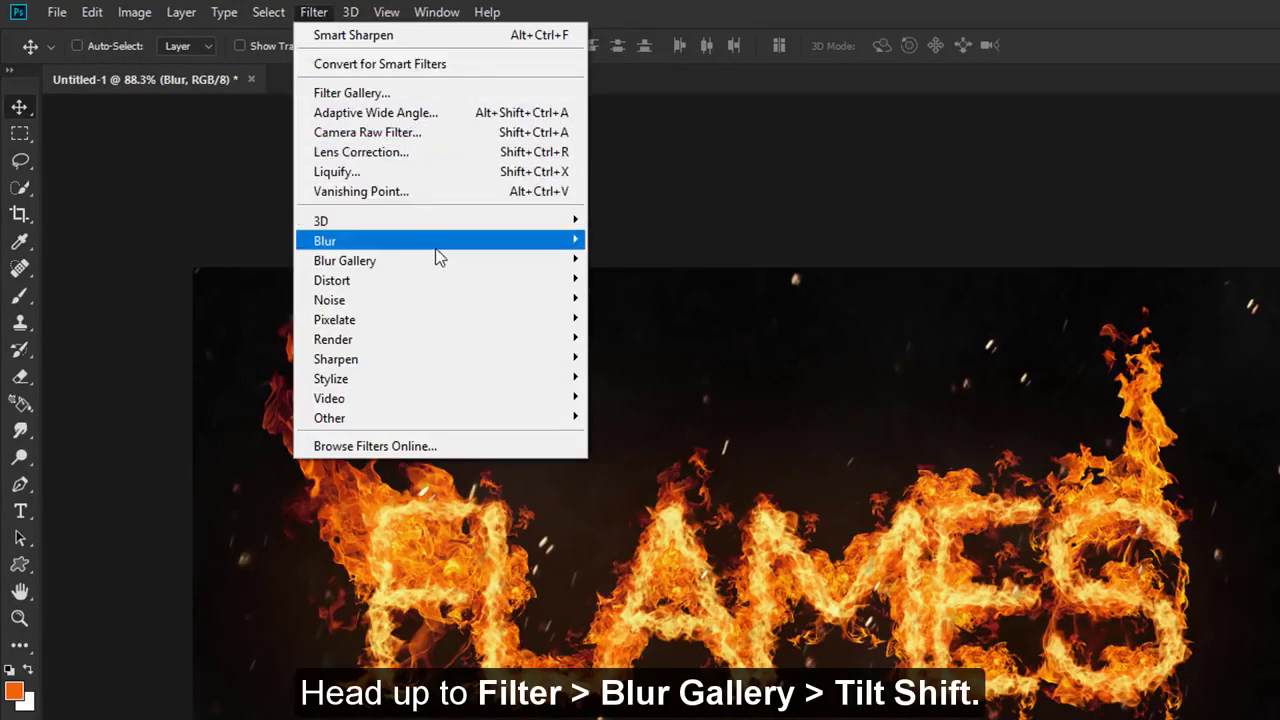
{"action": "mouse_move", "coordinate": [436, 250]}
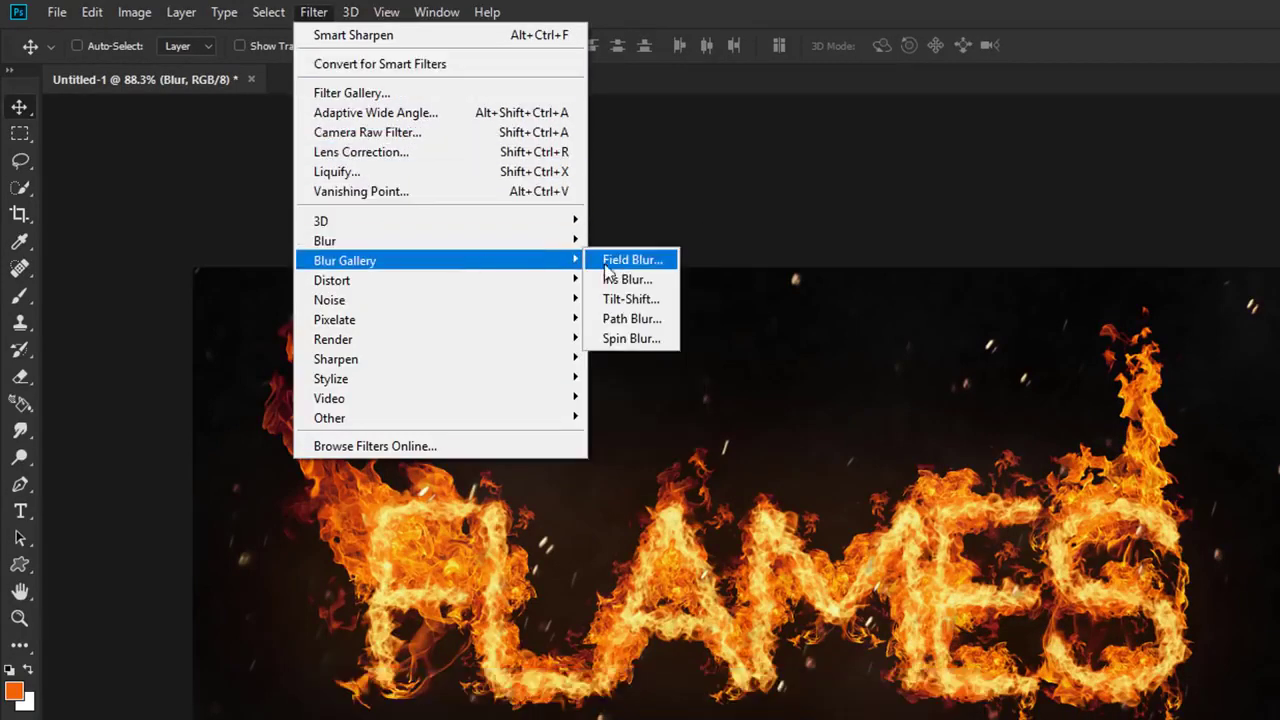
{"action": "left_click", "coordinate": [643, 300]}
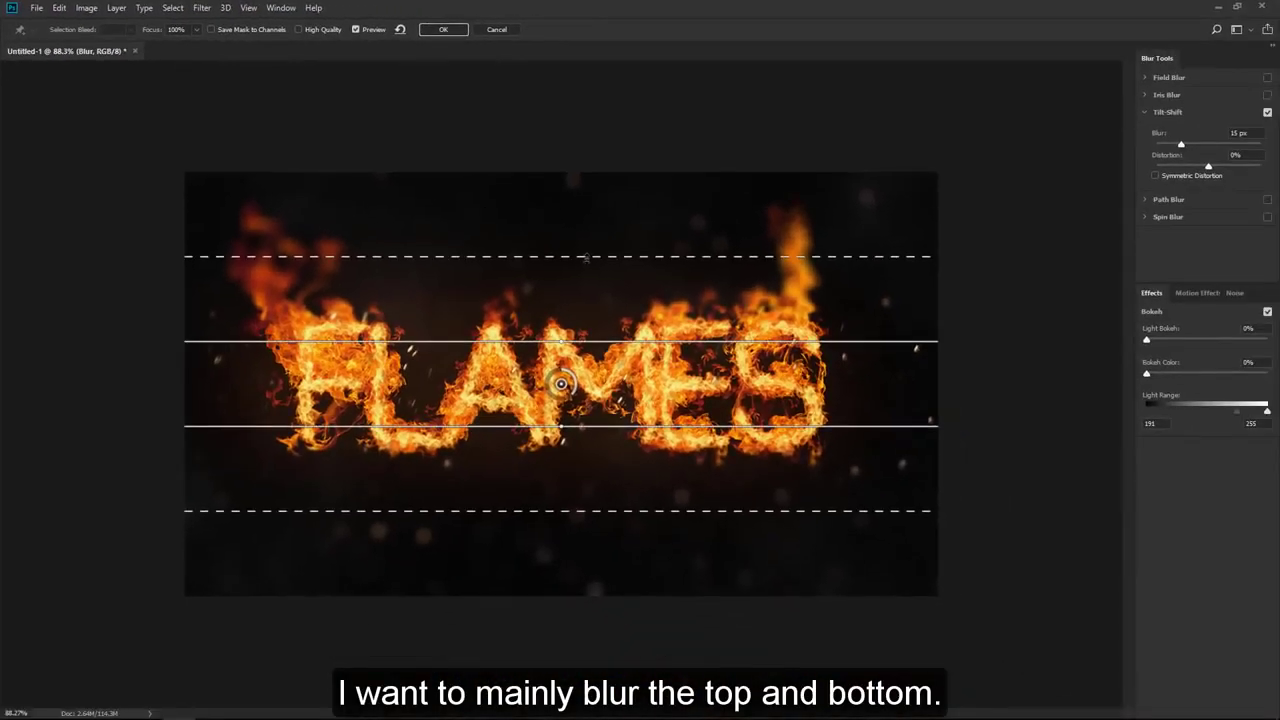
{"action": "left_click_drag", "start_coordinate": [586, 257], "coordinate": [590, 200]}
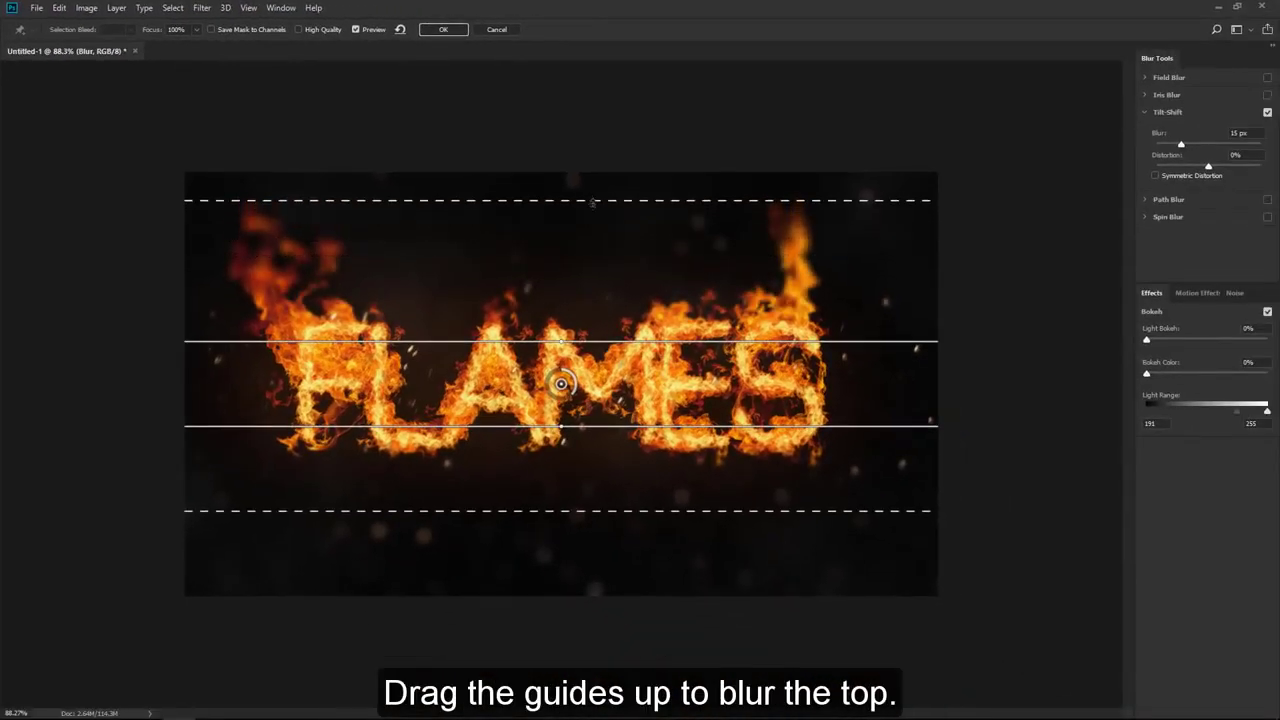
{"action": "left_click_drag", "start_coordinate": [581, 342], "coordinate": [591, 249]}
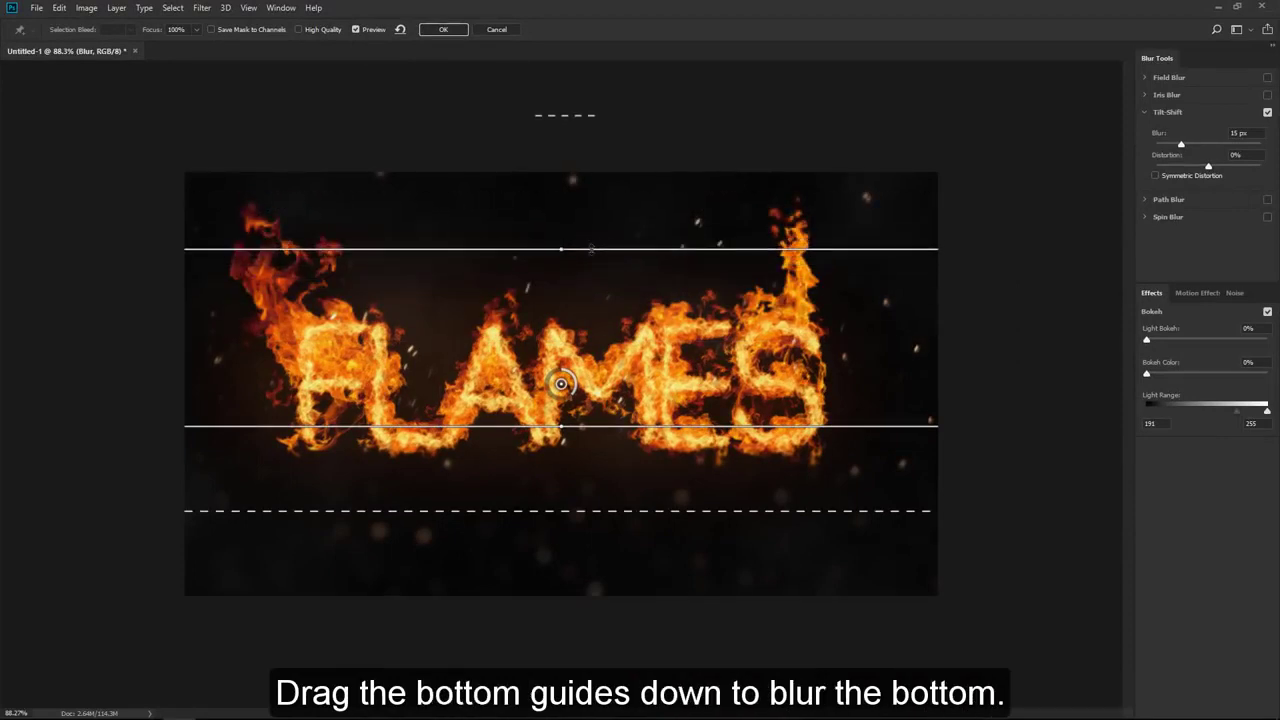
Step: Lower the bottom solid guide to the letters' base and the dashed one near the canvas's lower edge, and apply the blur at 16 px
{"action": "left_click_drag", "start_coordinate": [615, 511], "coordinate": [616, 524]}
{"action": "mouse_move", "coordinate": [619, 426]}
{"action": "left_mouse_down"}
{"action": "mouse_move", "coordinate": [620, 471]}
{"action": "mouse_move", "coordinate": [621, 450]}
{"action": "left_mouse_up"}
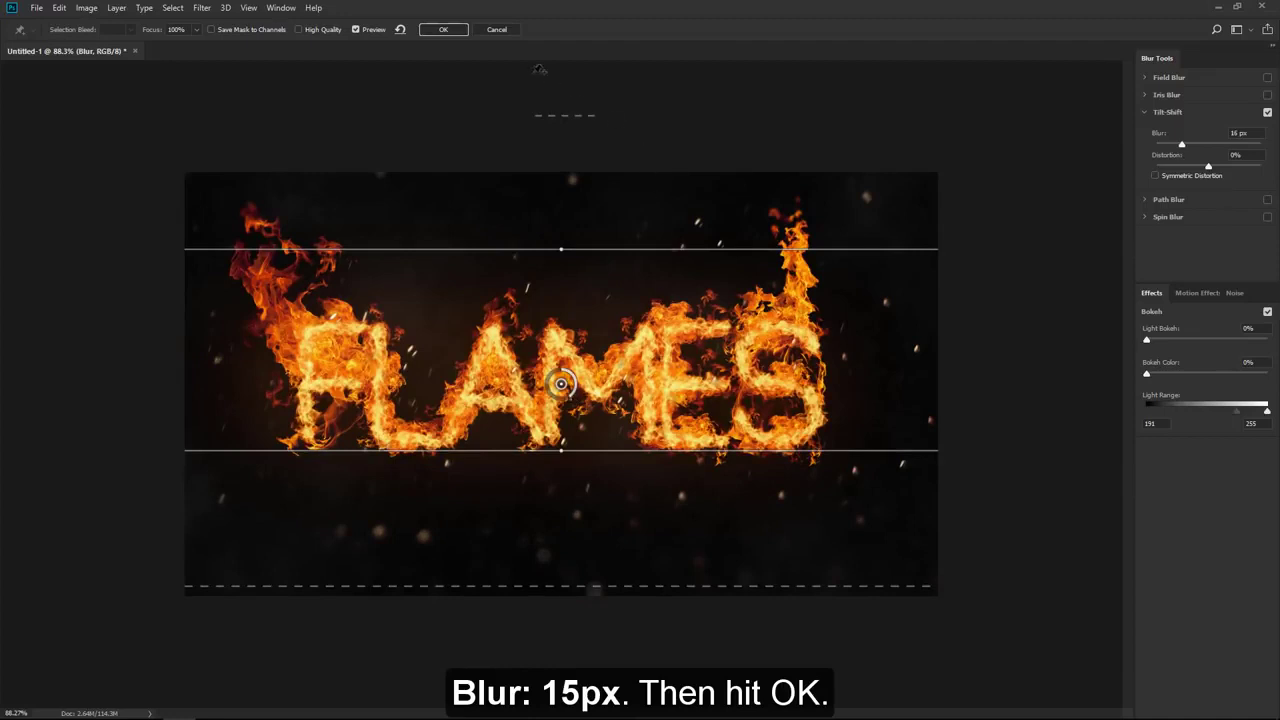
{"action": "left_click", "coordinate": [445, 31]}
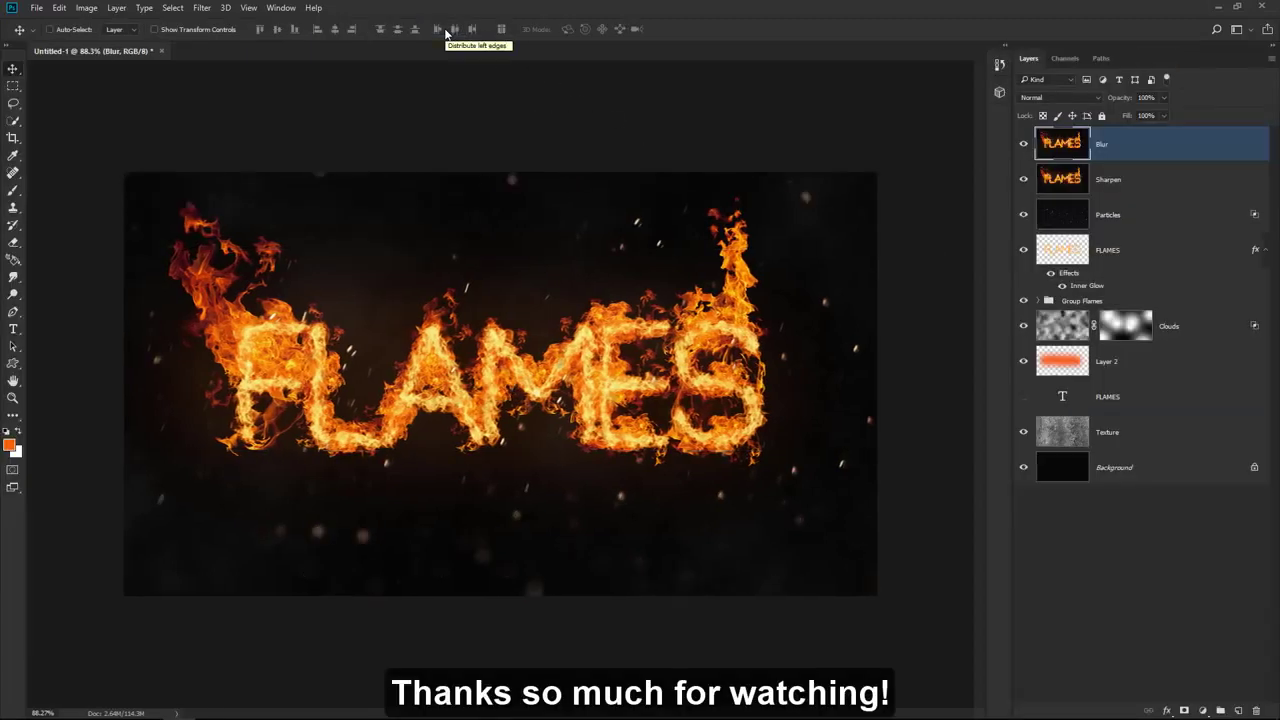